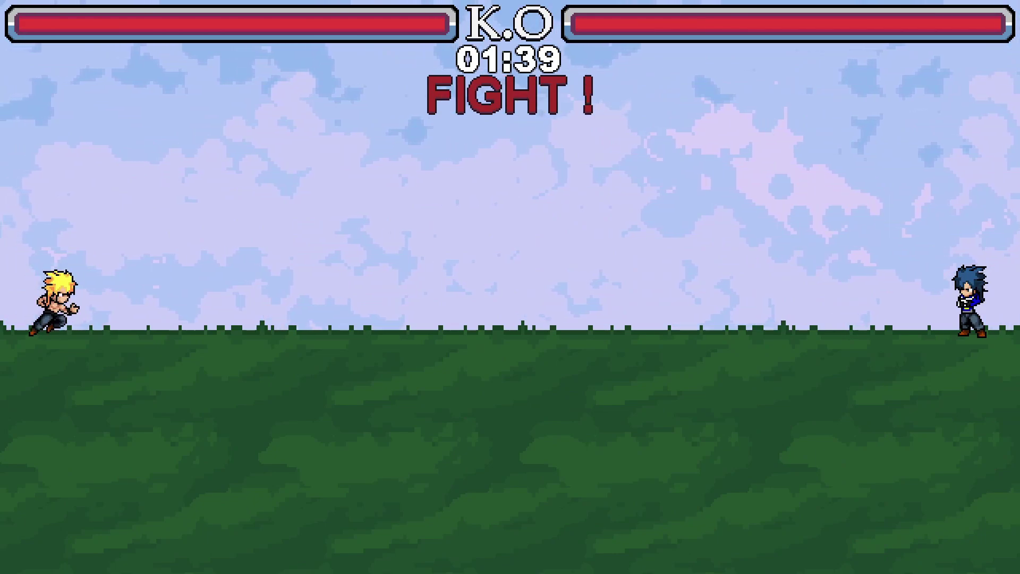
Fight as the blonde character: move right, jump, kick and fire energy blasts at the blue fighter.
{"action": "key", "text": "Right"}
{"action": "key", "text": "Up"}
{"action": "key", "text": "x"}
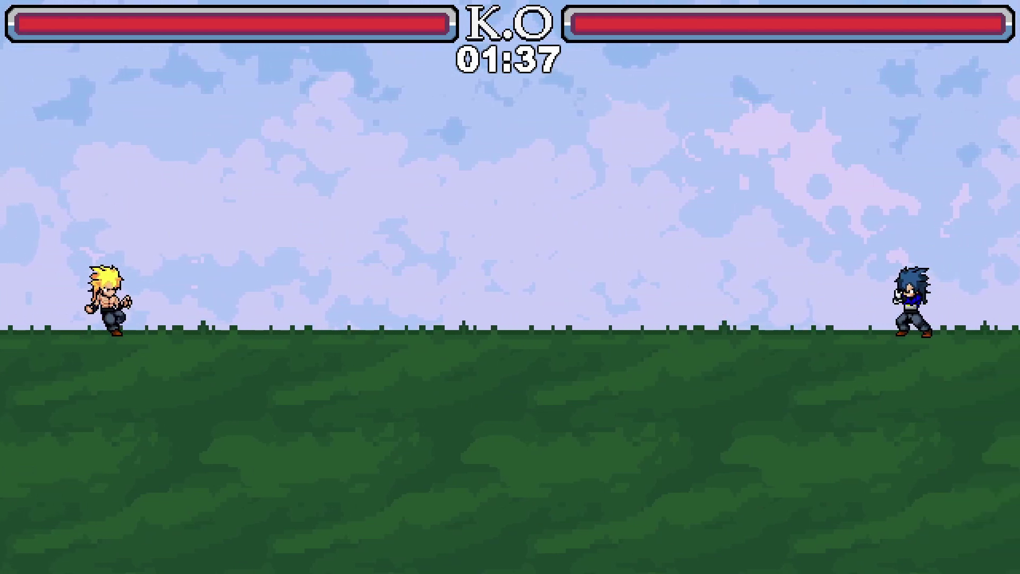
{"action": "key", "text": "c"}
{"action": "key", "text": "c"}
{"action": "key", "text": "Right"}
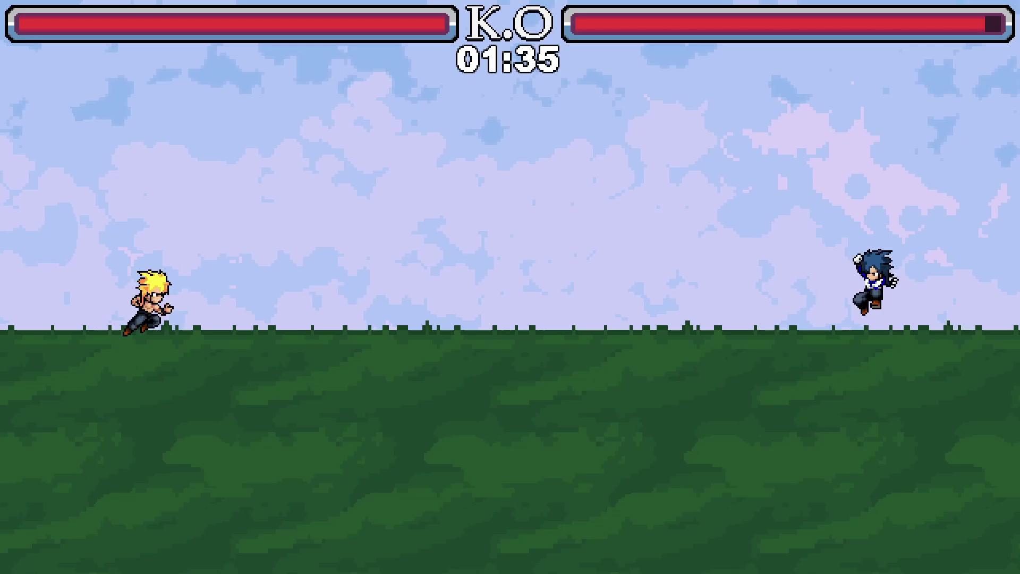
{"action": "key", "text": "Right"}
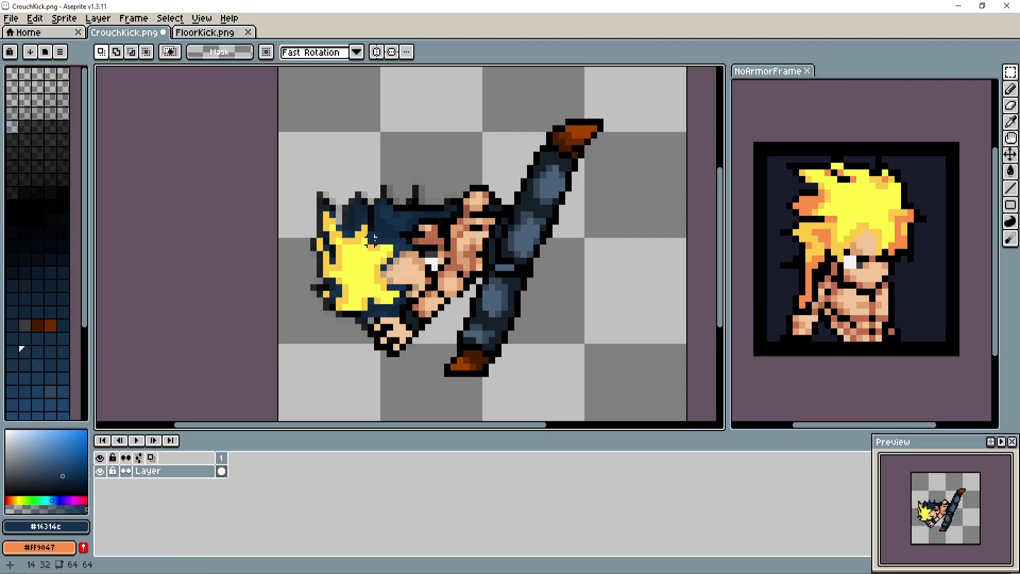
Widen the Replace Color tolerance so more dark hair shades turn yellow.
{"action": "left_click_drag", "start_coordinate": [165, 261], "coordinate": [179, 259]}
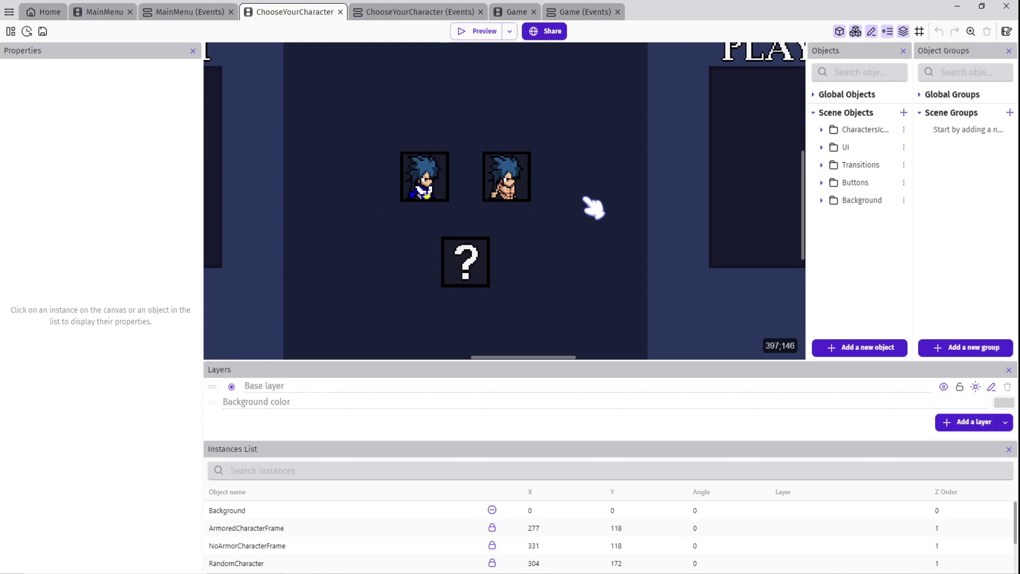
Duplicate ArmoredCharacterFrame and rename the copy BlondeCharacterFrame.
{"action": "left_click", "coordinate": [824, 131]}
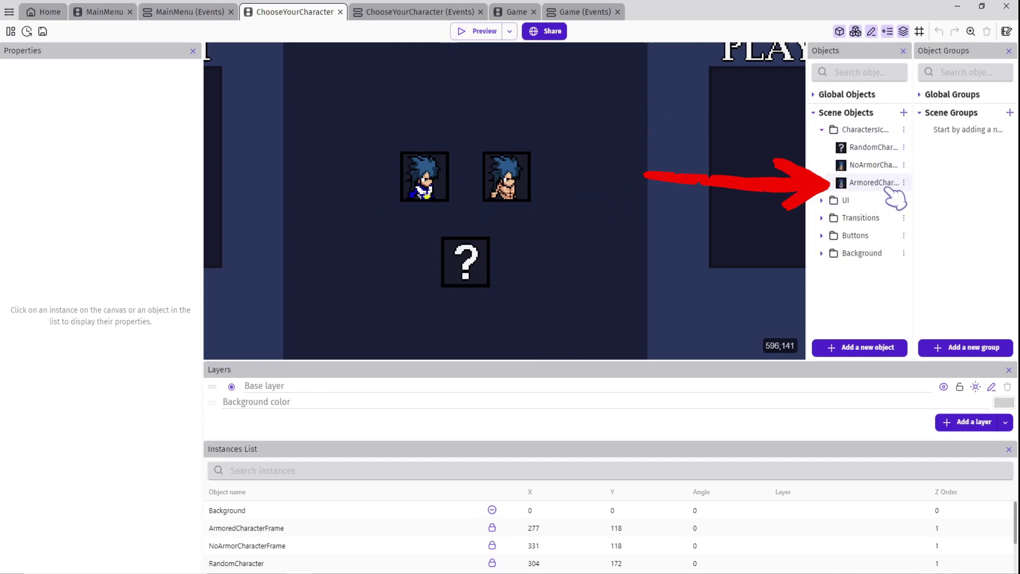
{"action": "left_click", "coordinate": [875, 184]}
{"action": "right_click", "coordinate": [874, 186]}
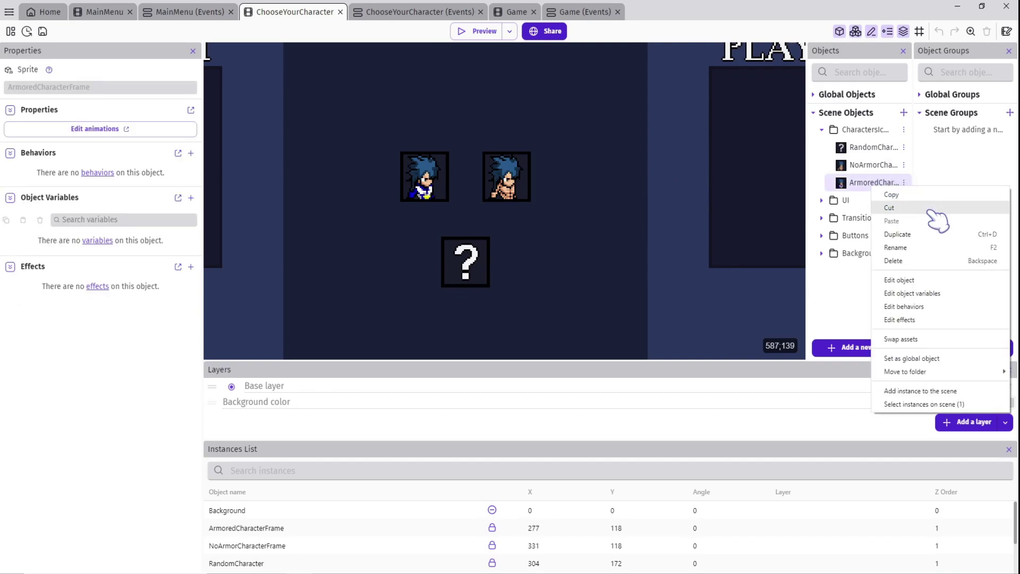
{"action": "left_click", "coordinate": [904, 235]}
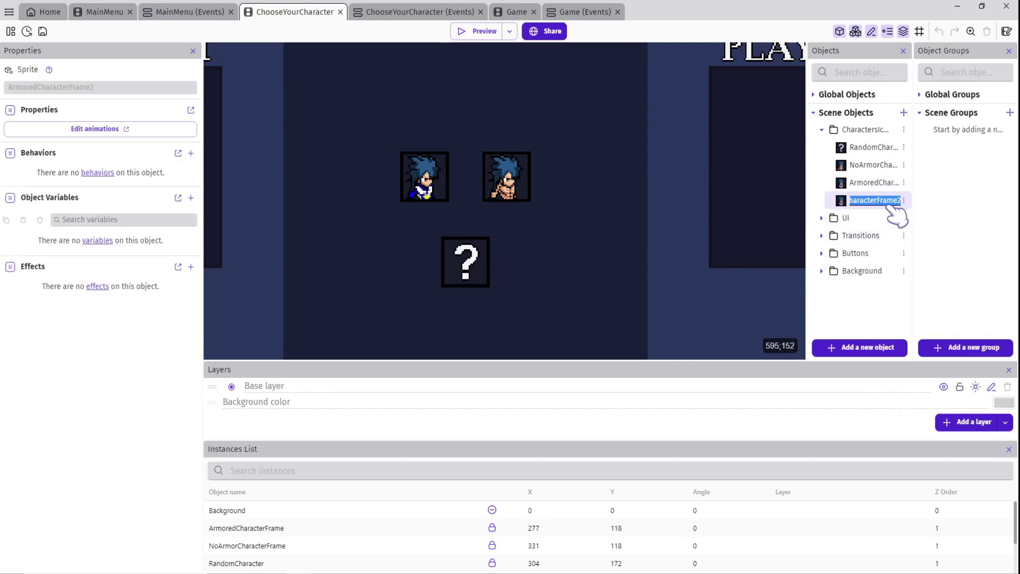
{"action": "key", "text": "Return"}
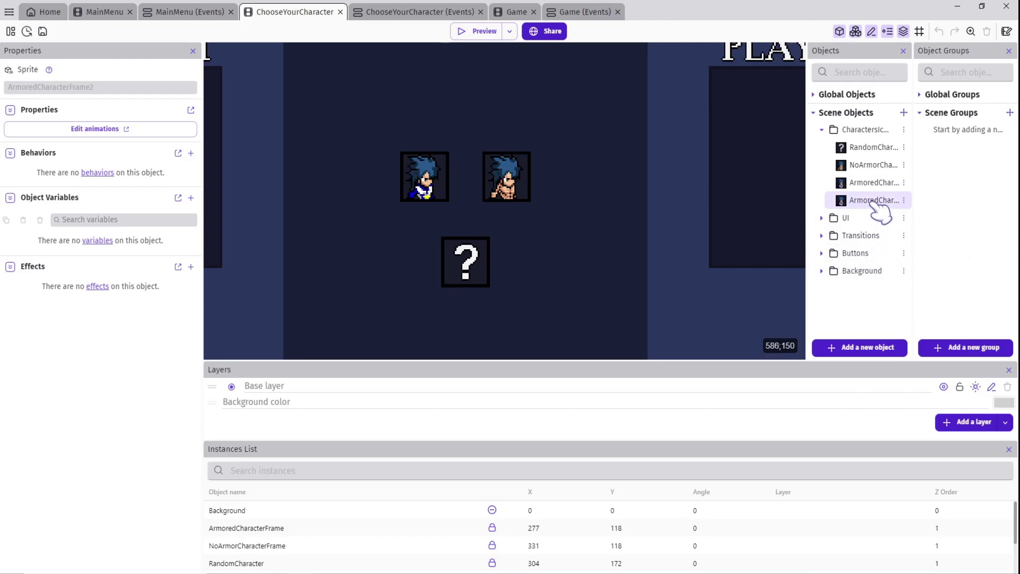
{"action": "double_click", "coordinate": [872, 201]}
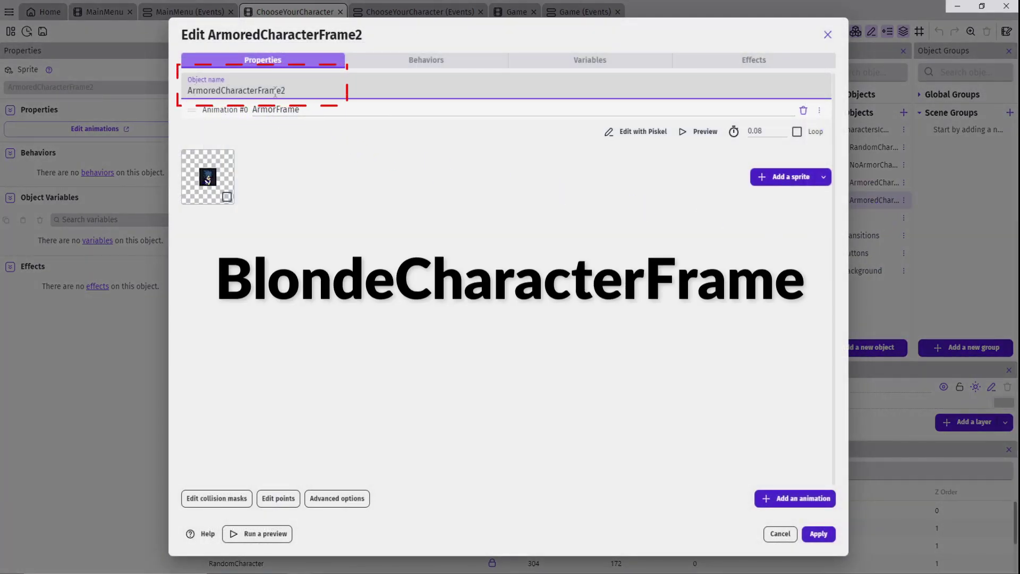
{"action": "left_click", "coordinate": [214, 91]}
{"action": "type", "text": "Blon"}
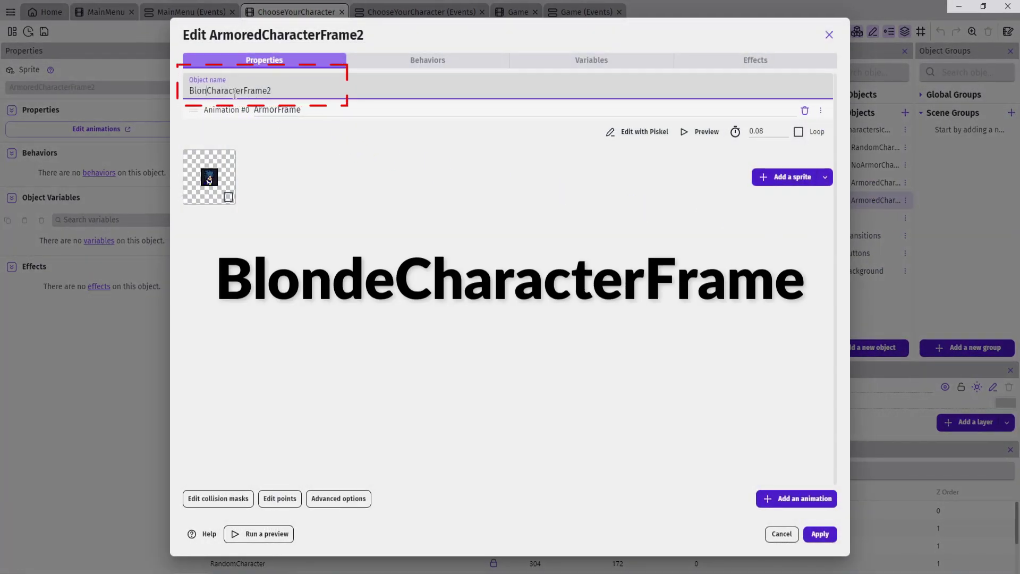
{"action": "type", "text": "de"}
{"action": "key", "text": "ctrl+a"}
{"action": "type", "text": "BlondeCharacterFrame"}
Clear the animation name, replace the armored portrait with the blonde one, and apply.
{"action": "left_click", "coordinate": [301, 110]}
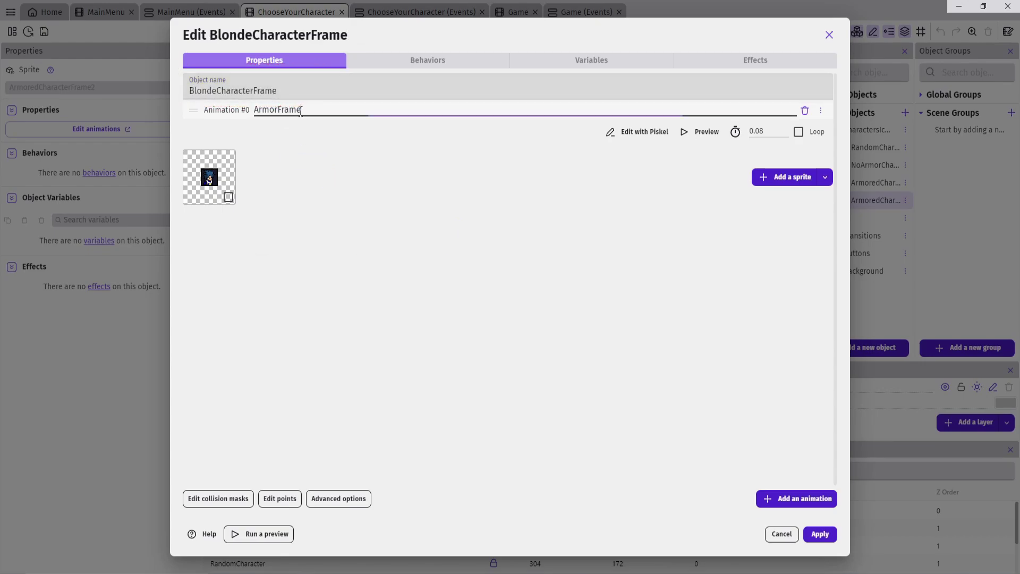
{"action": "key", "text": "BackSpace"}
{"action": "right_click", "coordinate": [223, 186]}
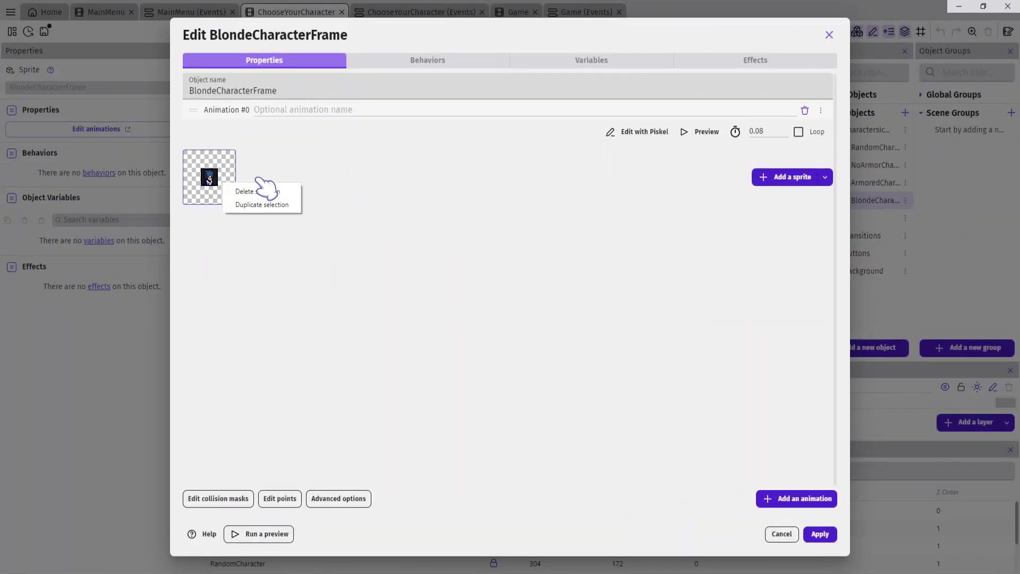
{"action": "left_click", "coordinate": [260, 193]}
{"action": "left_click", "coordinate": [785, 178]}
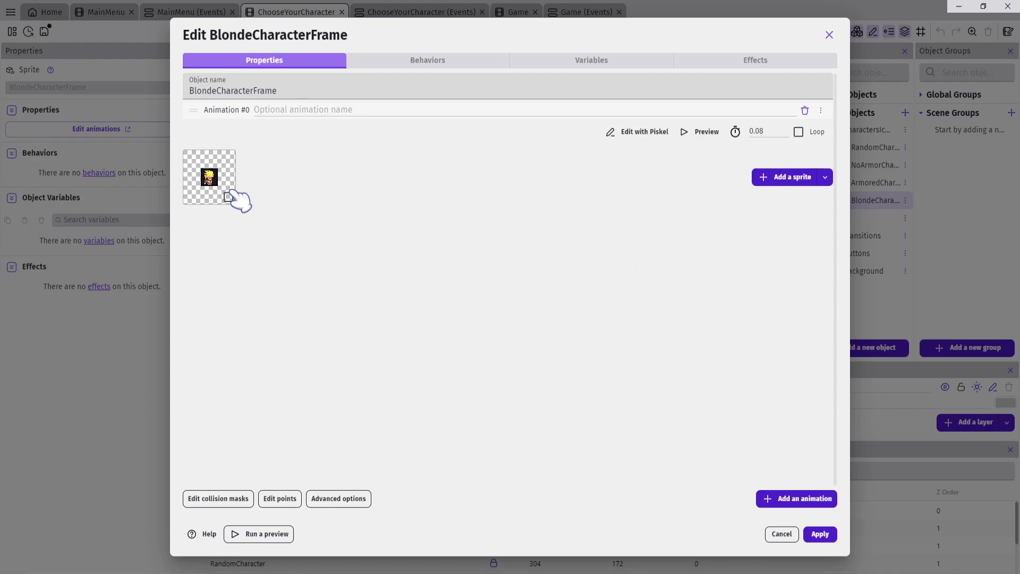
{"action": "left_click", "coordinate": [821, 534]}
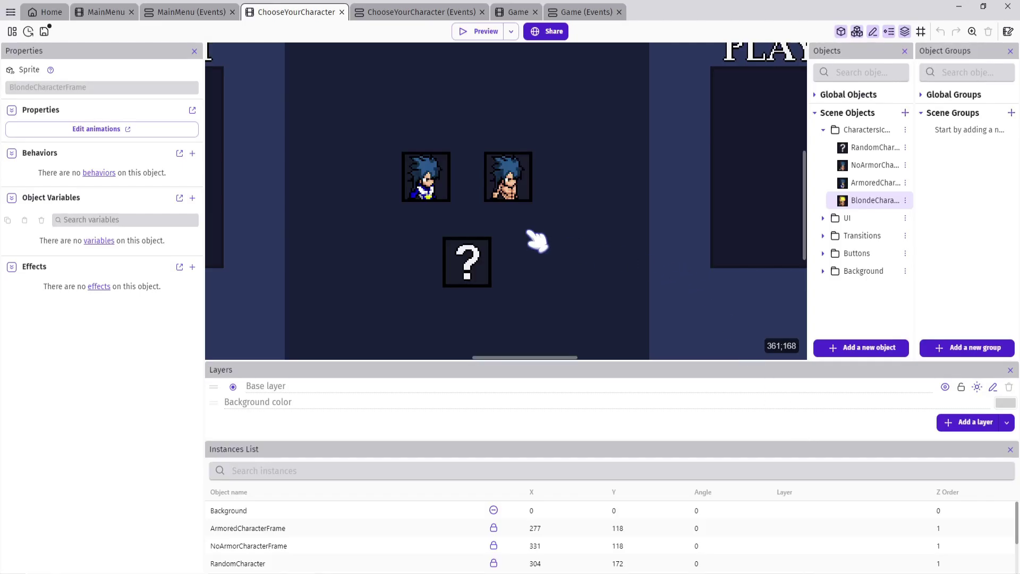
Place BlondeCharacterFrame on the canvas and unlock the armored and no-armor frames to line up at X 250, 304, 358.
{"action": "left_click_drag", "start_coordinate": [843, 201], "coordinate": [551, 142]}
{"action": "left_click", "coordinate": [434, 191]}
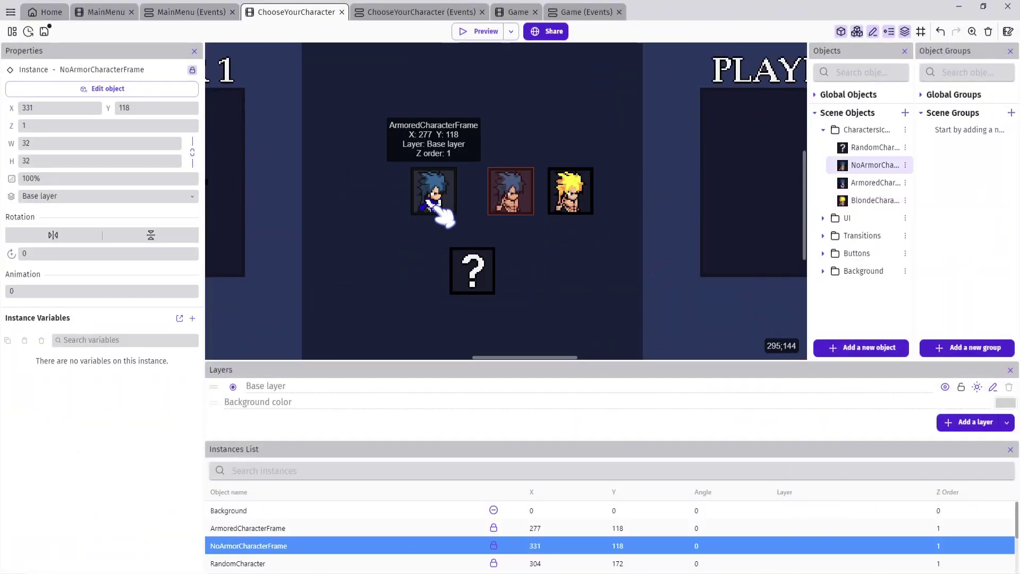
{"action": "left_click", "coordinate": [192, 70]}
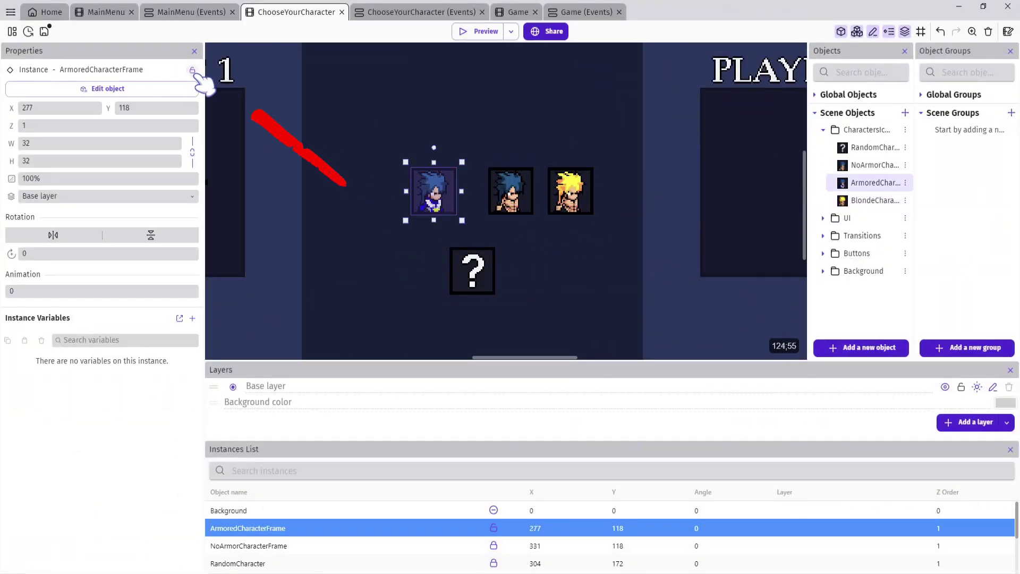
{"action": "left_click", "coordinate": [509, 201]}
{"action": "left_click", "coordinate": [192, 70]}
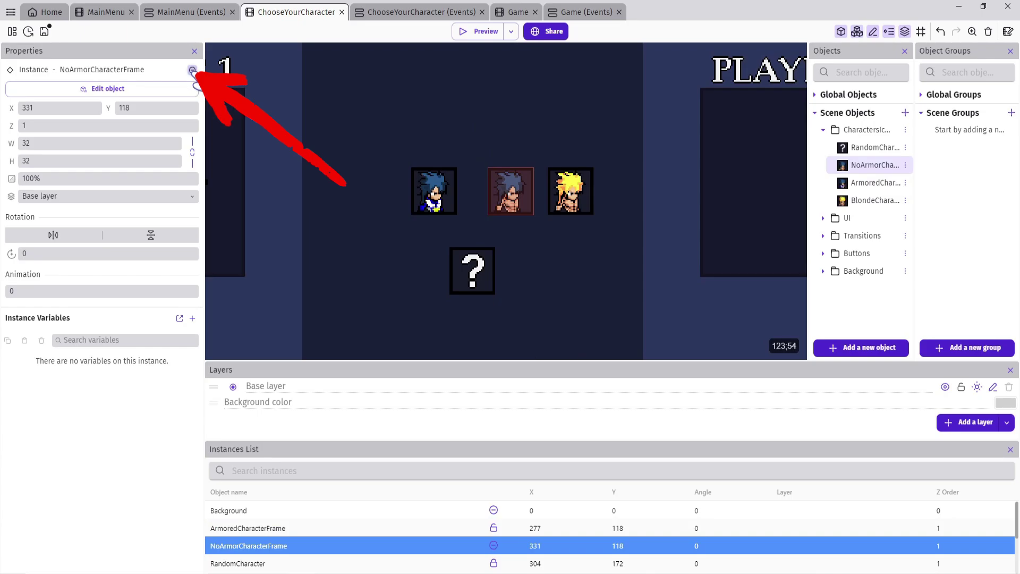
{"action": "left_click", "coordinate": [425, 151]}
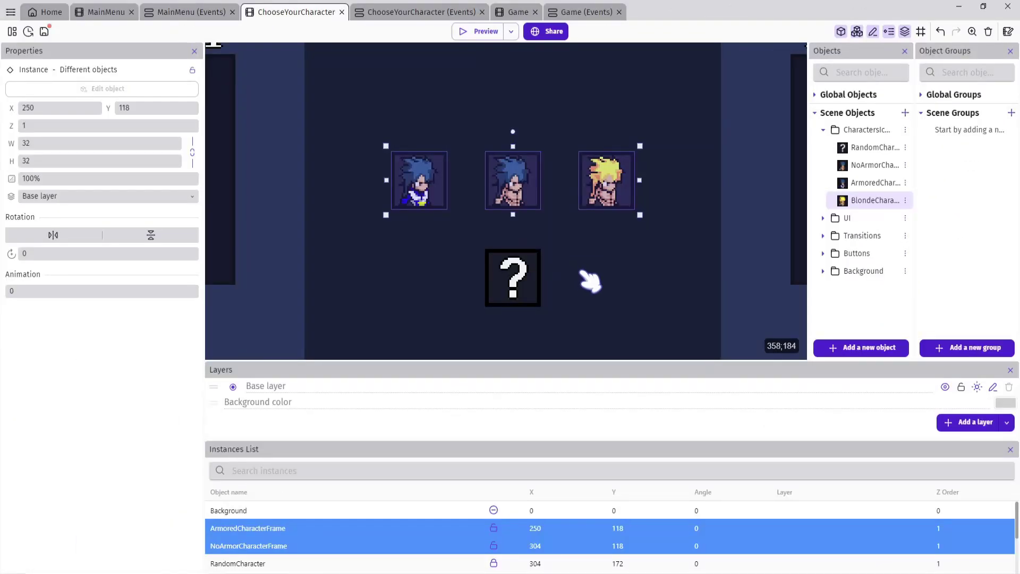
{"action": "left_click", "coordinate": [582, 255]}
{"action": "scroll", "coordinate": [581, 254], "scroll_direction": "down", "scroll_amount": 4, "text": "ctrl"}
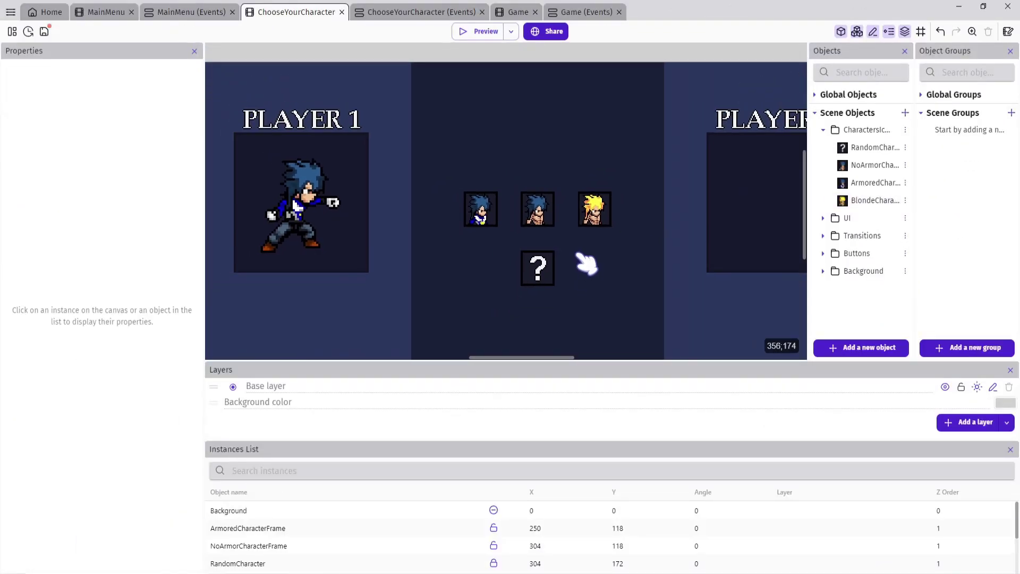
{"action": "scroll", "coordinate": [581, 255], "scroll_direction": "down", "scroll_amount": 2}
{"action": "scroll", "coordinate": [582, 255], "scroll_direction": "right", "scroll_amount": 2}
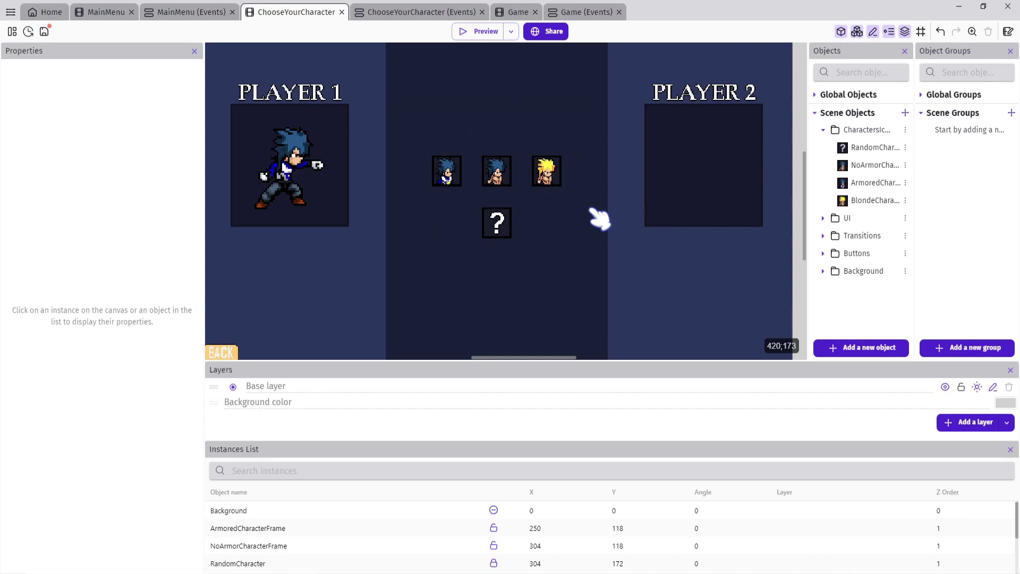
Add a P1Preview animation above RandomCharacter and name it BlondeCharacter.
{"action": "double_click", "coordinate": [292, 194]}
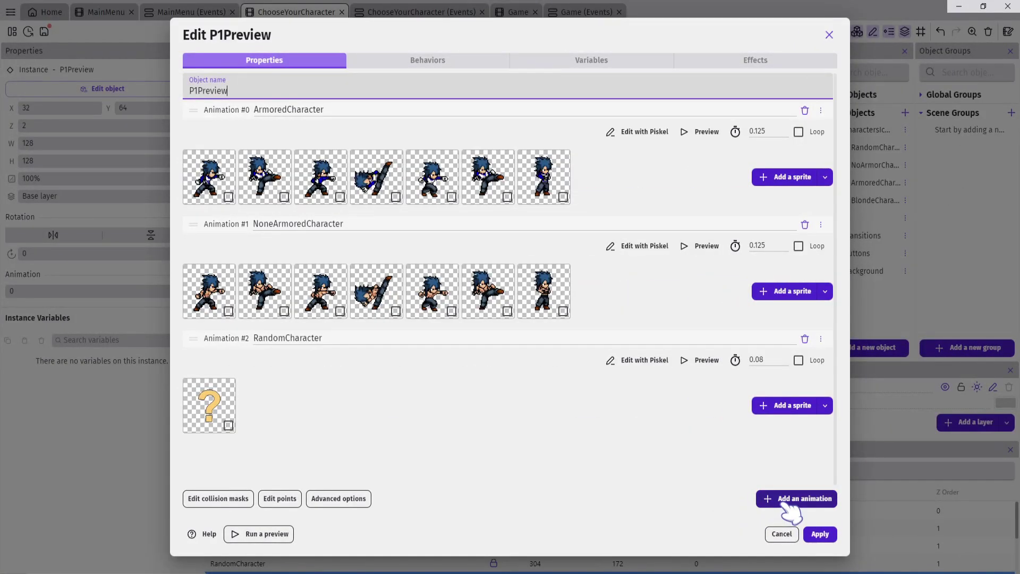
{"action": "left_click", "coordinate": [787, 502]}
{"action": "left_click_drag", "start_coordinate": [194, 383], "coordinate": [196, 268]}
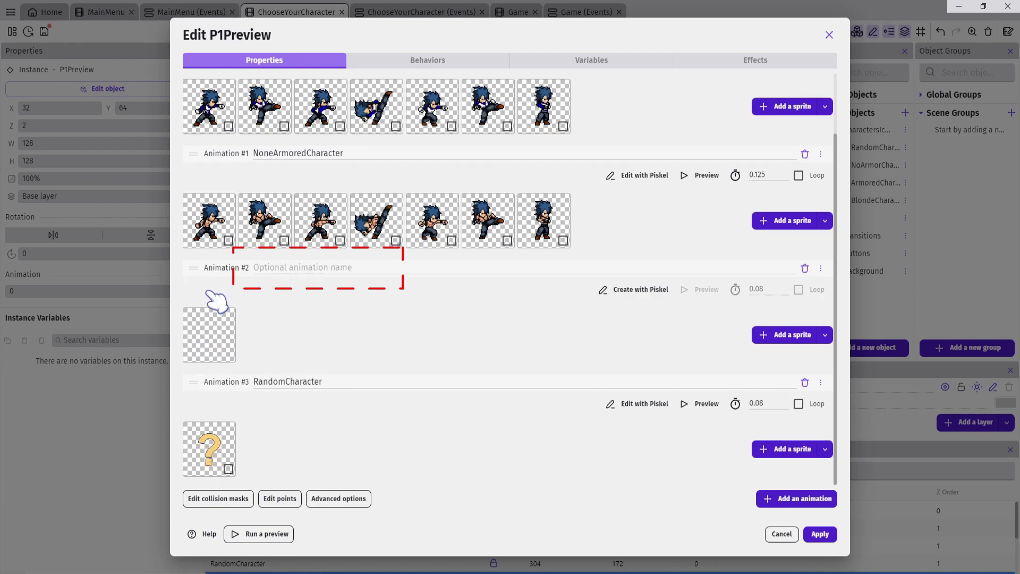
{"action": "left_click", "coordinate": [306, 271]}
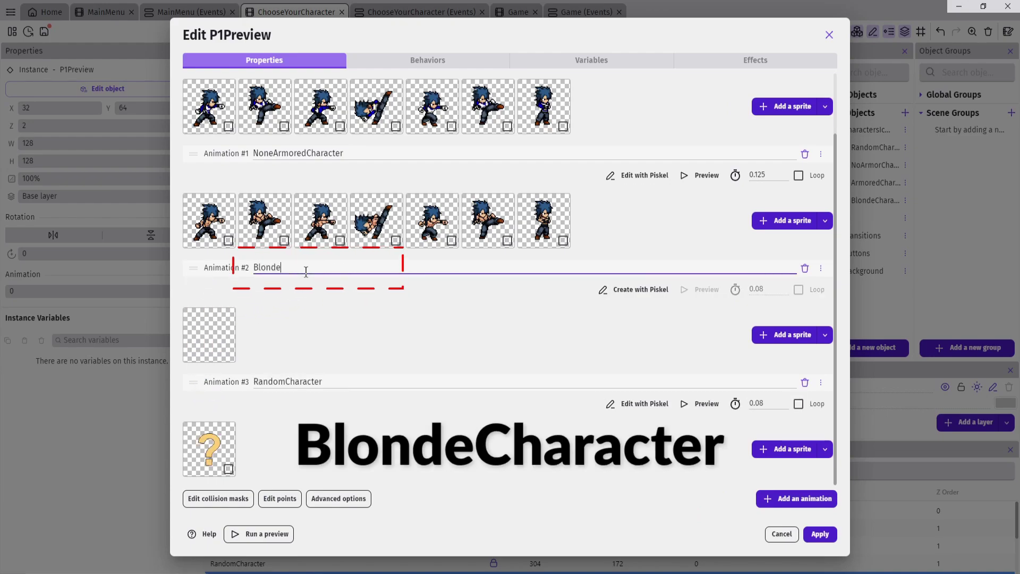
{"action": "type", "text": "BlondeCharacterBiggerSize"}
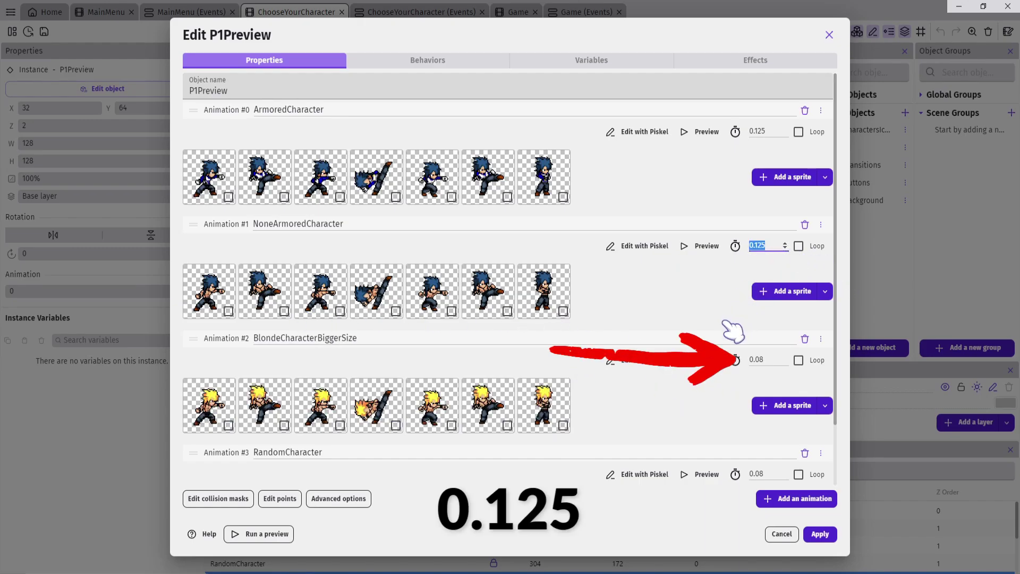
Set the animation's frame timing to 0.125 and apply the P1Preview changes.
{"action": "type", "text": "0.125"}
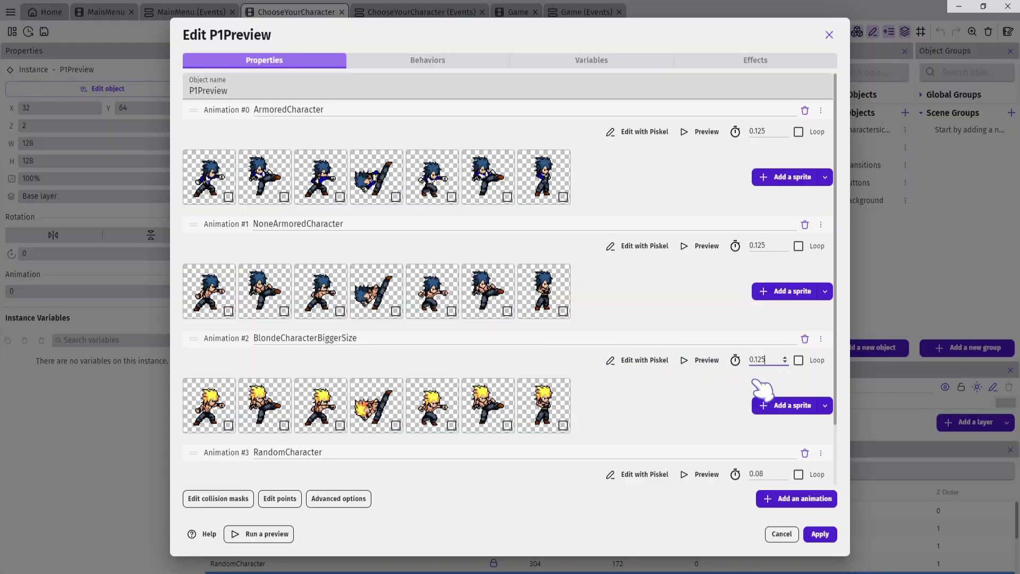
{"action": "left_click", "coordinate": [820, 533]}
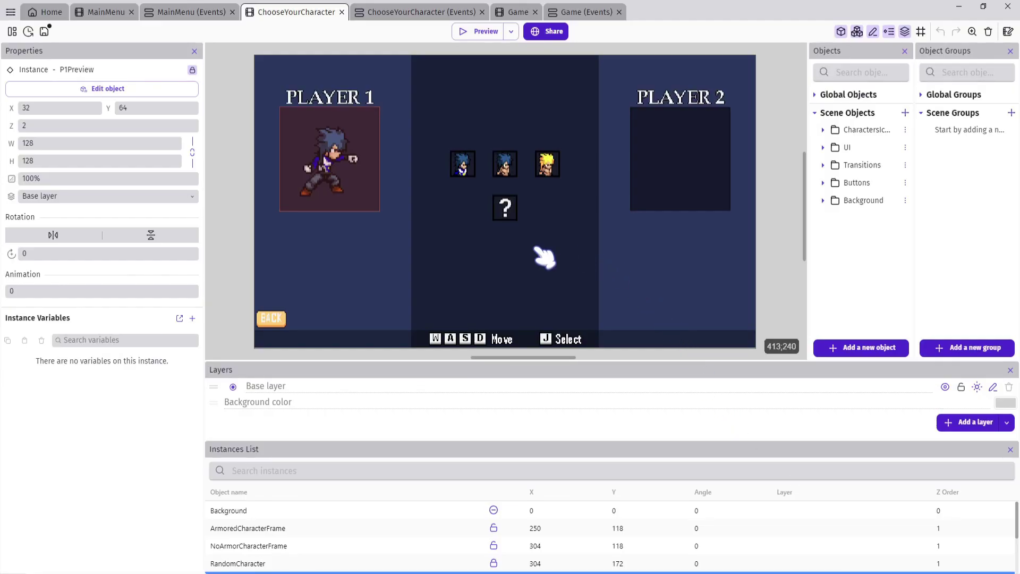
{"action": "left_click", "coordinate": [470, 197]}
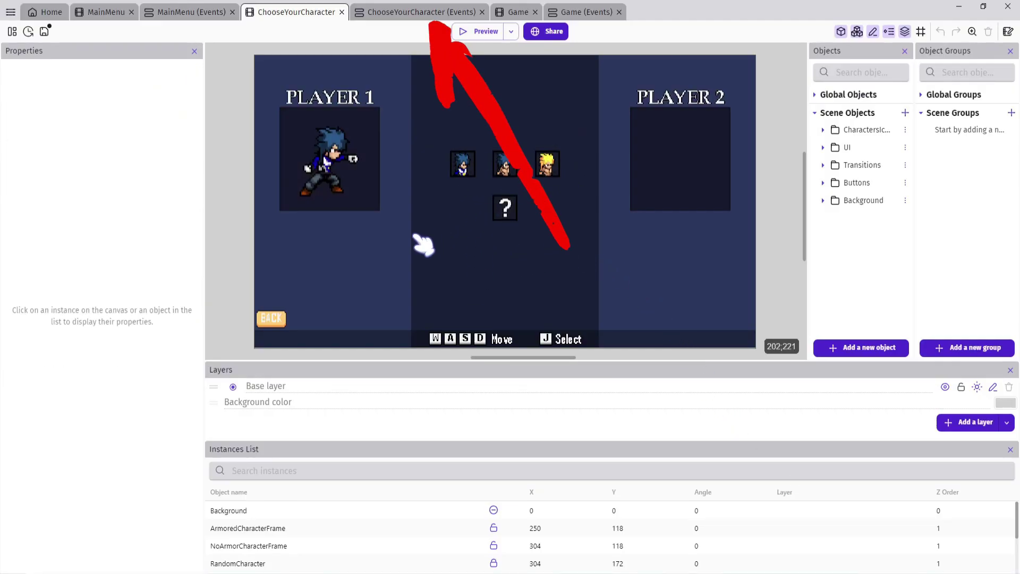
Open the ChooseYourCharacter events and expand the Characters preview frame and Player 1 groups.
{"action": "left_click", "coordinate": [421, 11]}
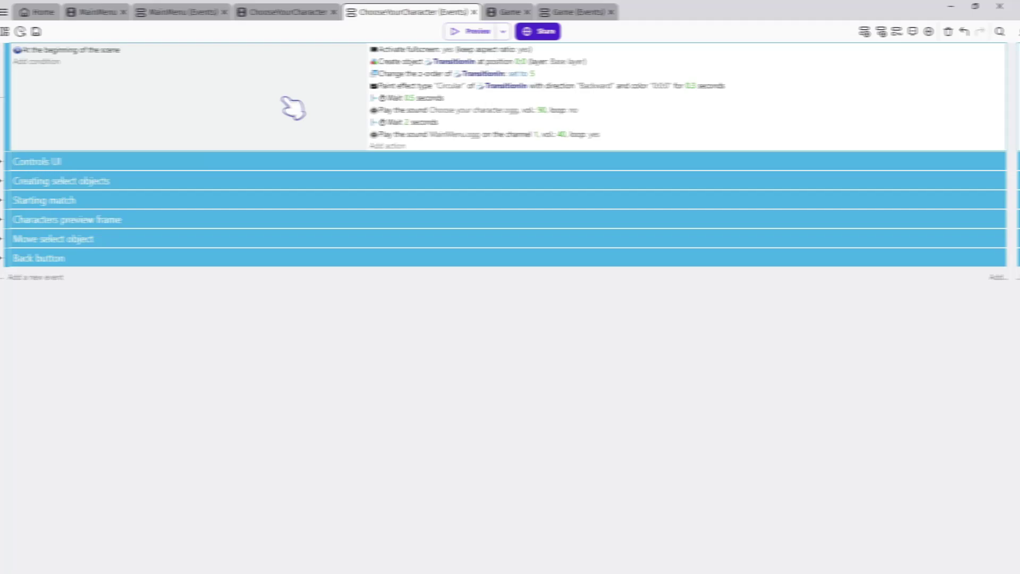
{"action": "left_click", "coordinate": [6, 220]}
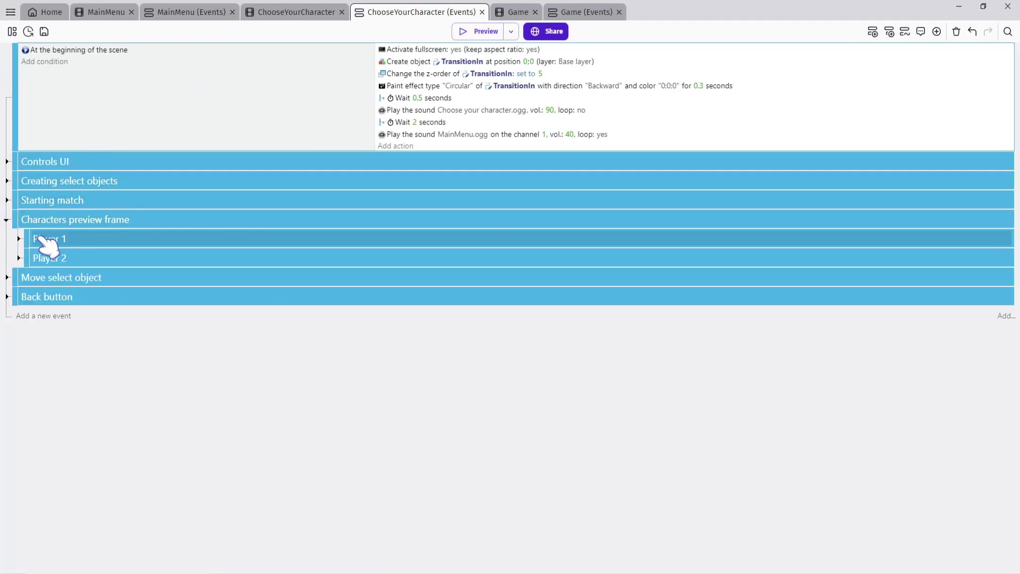
{"action": "left_click", "coordinate": [19, 238]}
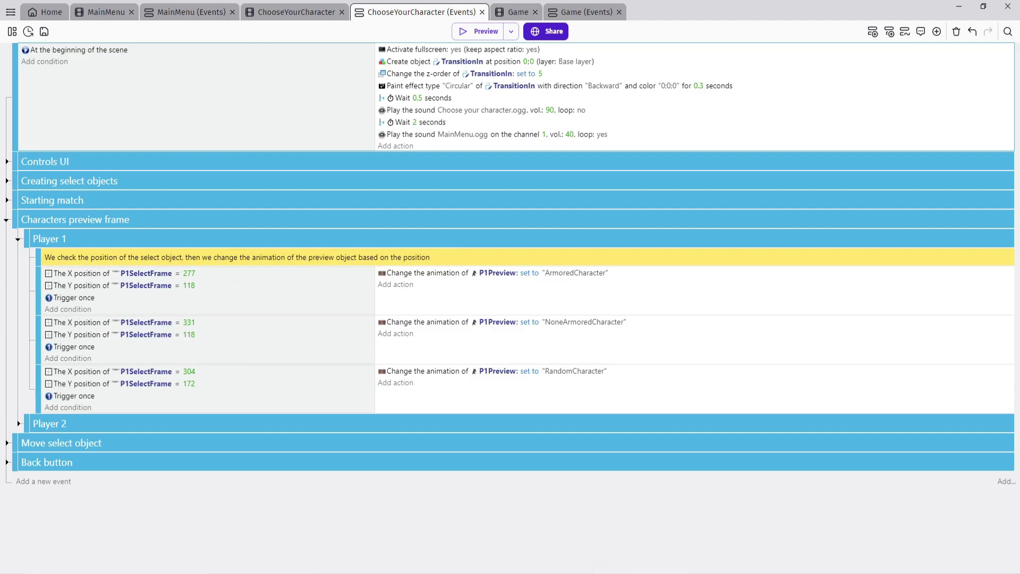
Check the notes, then replace X value 277 with 250 in the event parameters.
{"action": "key", "text": "alt+Tab"}
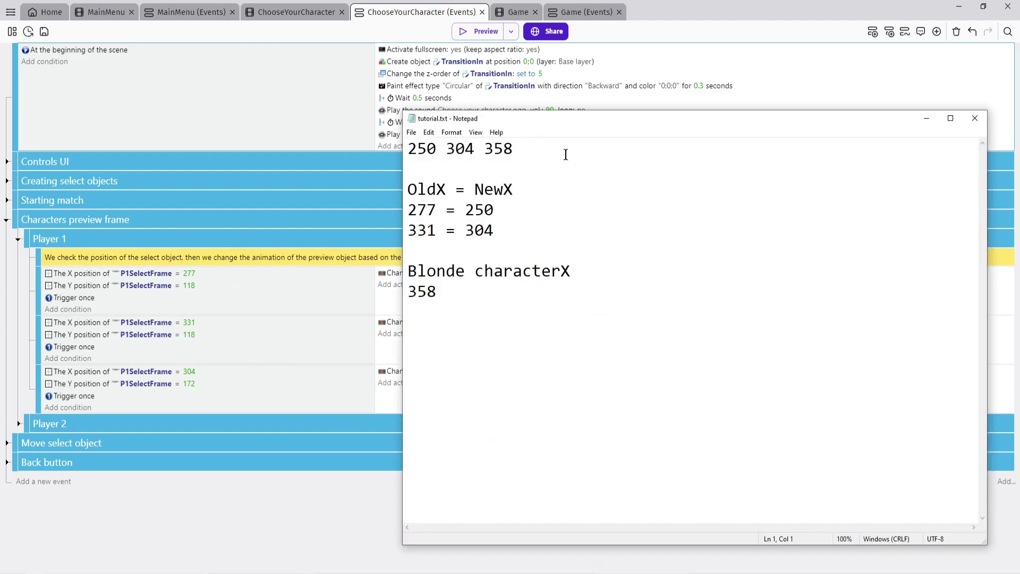
{"action": "left_click_drag", "start_coordinate": [557, 126], "coordinate": [509, 130]}
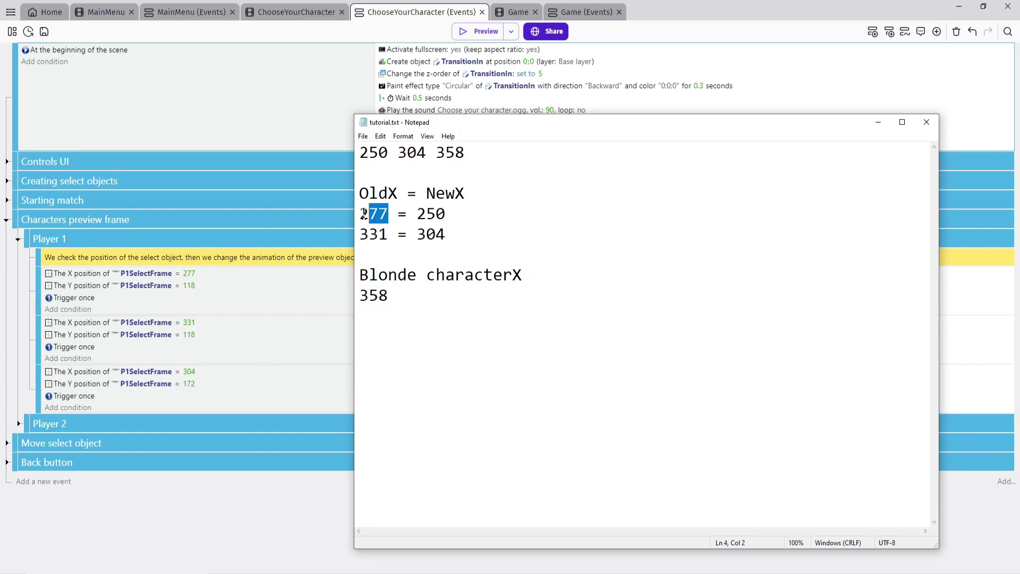
{"action": "left_click_drag", "start_coordinate": [446, 218], "coordinate": [416, 216]}
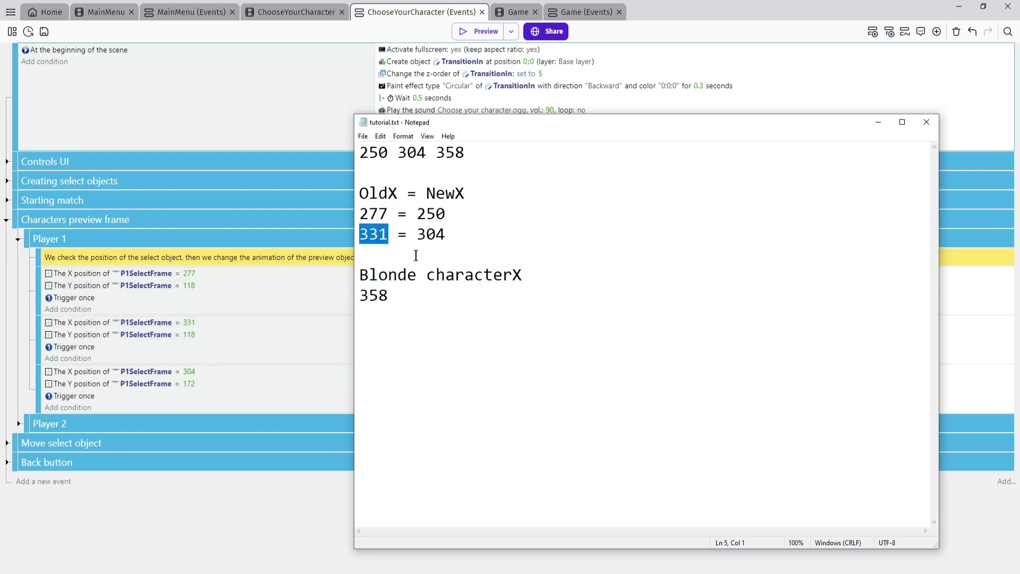
{"action": "left_click_drag", "start_coordinate": [417, 233], "coordinate": [446, 214]}
{"action": "key", "text": "ctrl+f"}
{"action": "left_click", "coordinate": [374, 308]}
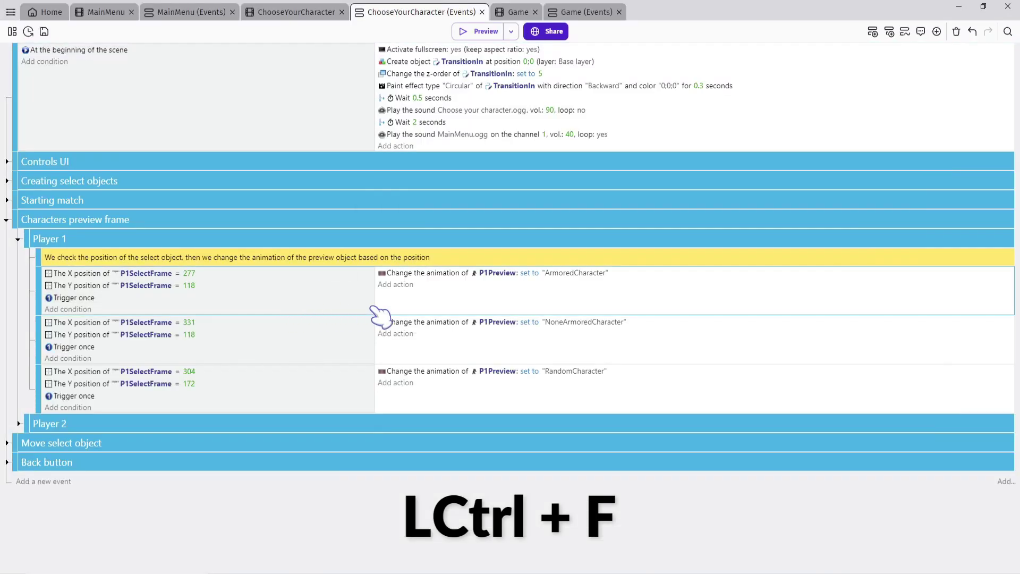
{"action": "key", "text": "ctrl+f"}
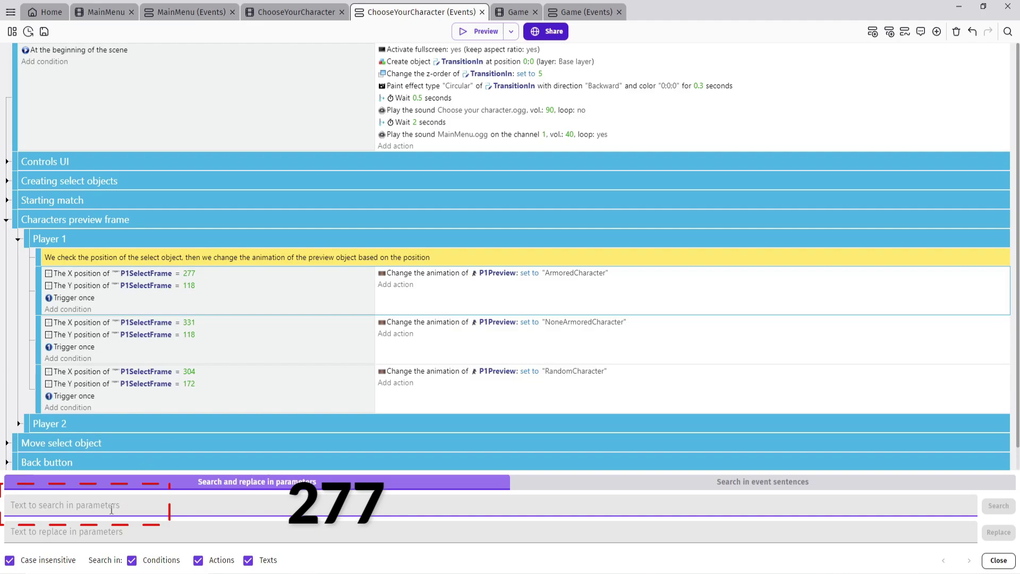
{"action": "type", "text": "277"}
{"action": "left_click", "coordinate": [139, 533]}
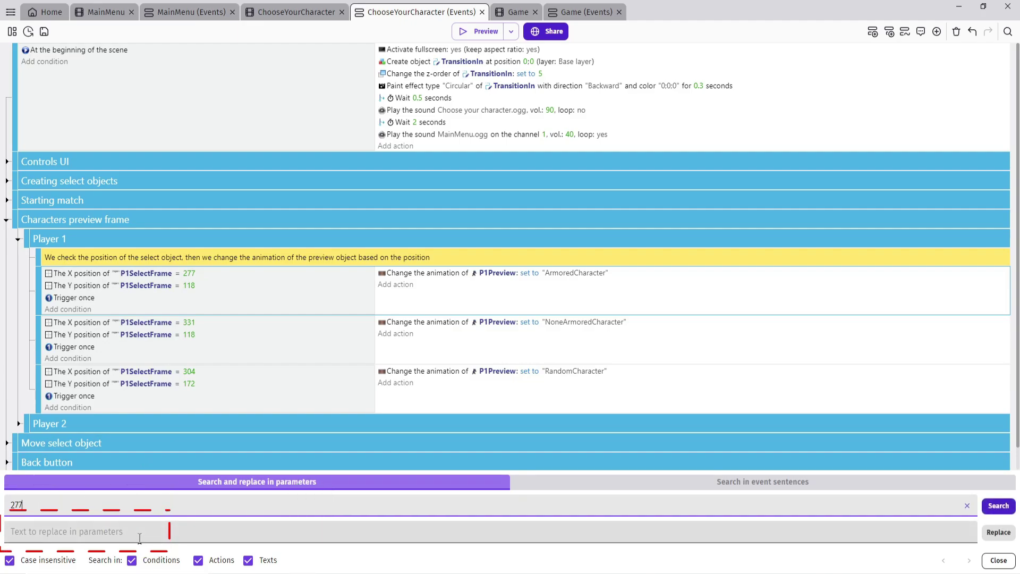
{"action": "type", "text": "250"}
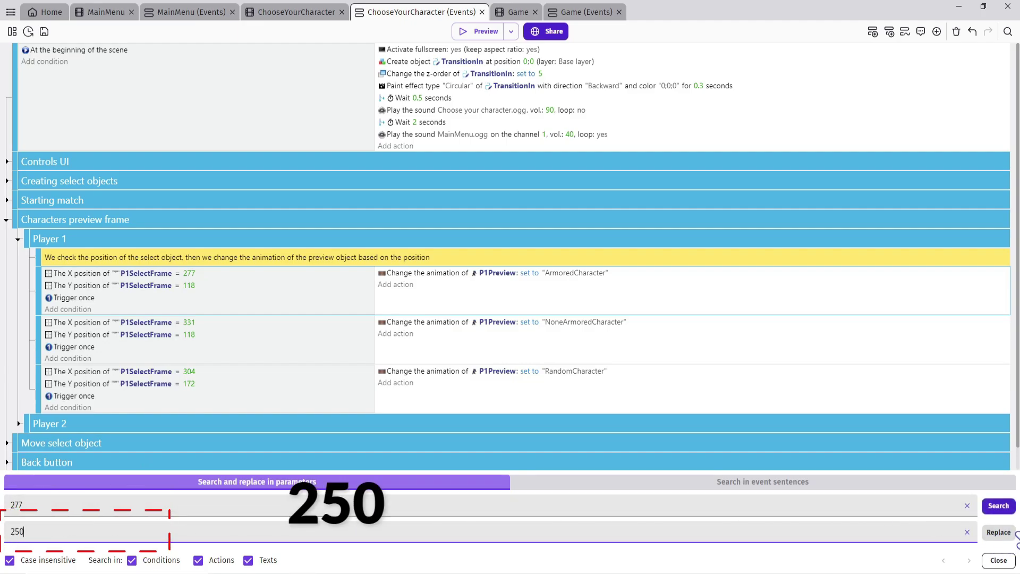
{"action": "left_click", "coordinate": [998, 532]}
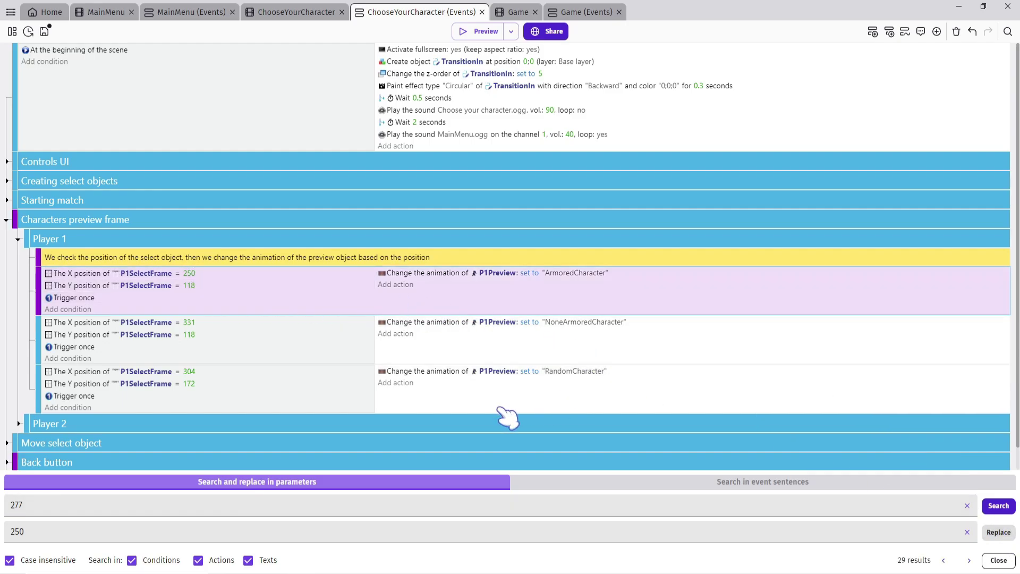
Replace X value 331 with 304 and close the search and replace panel.
{"action": "key", "text": "alt+Tab"}
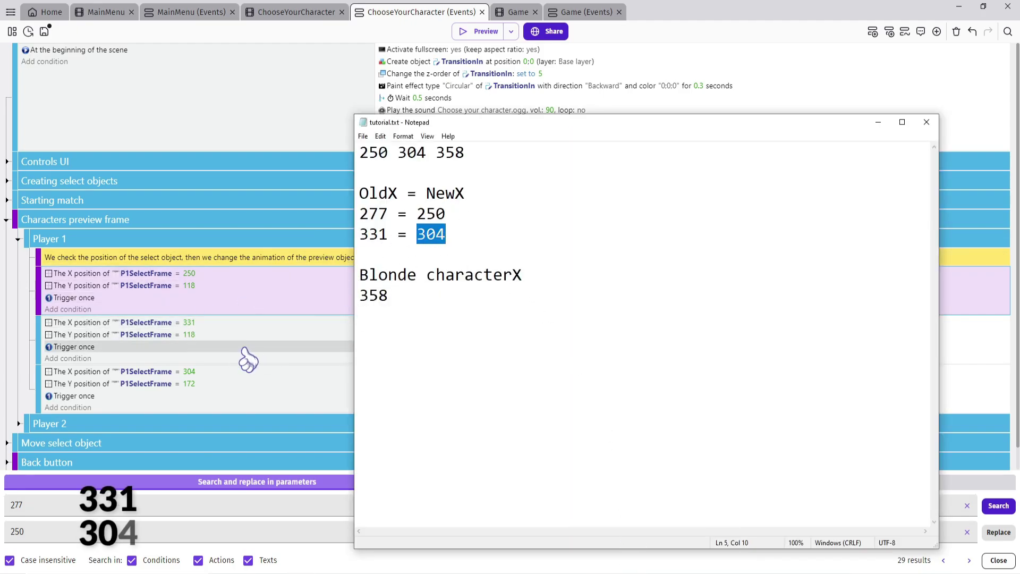
{"action": "left_click", "coordinate": [223, 348]}
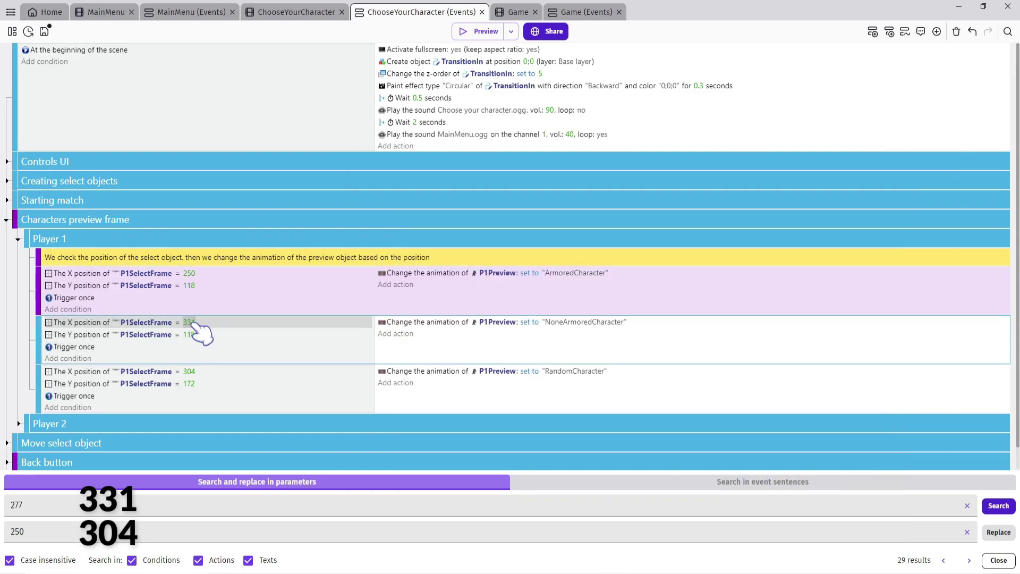
{"action": "double_click", "coordinate": [71, 504]}
{"action": "type", "text": "331"}
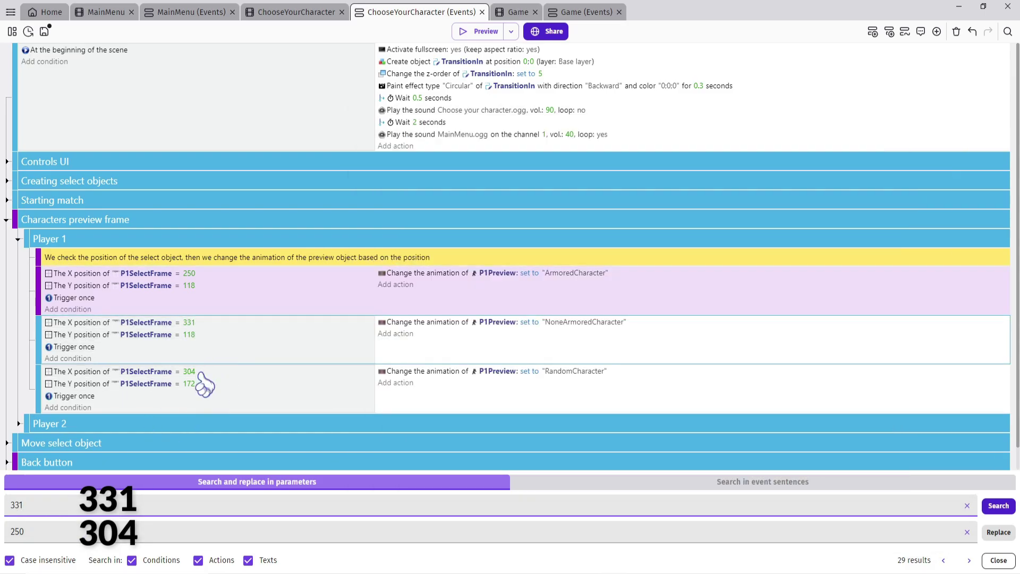
{"action": "double_click", "coordinate": [48, 532]}
{"action": "type", "text": "304"}
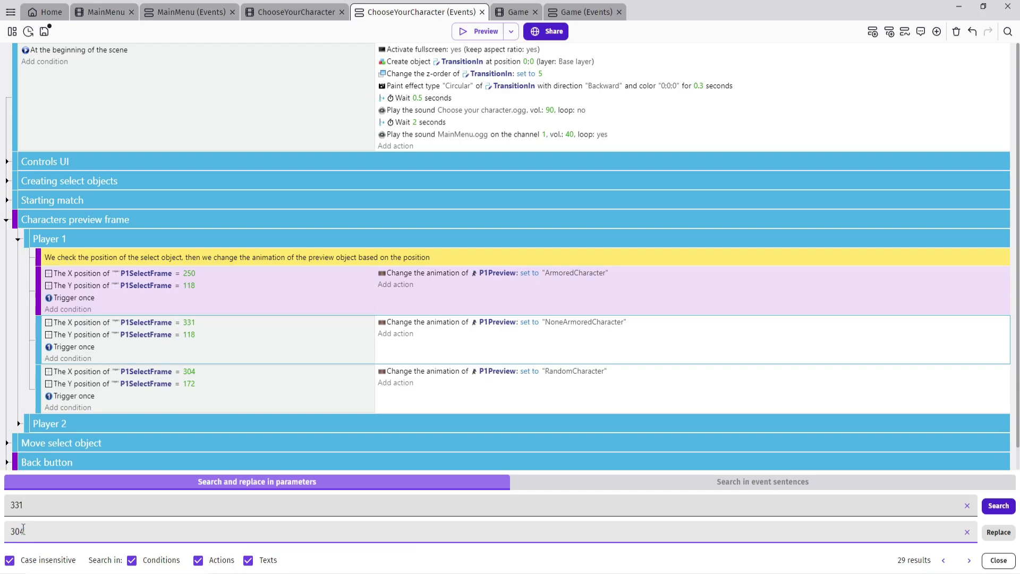
{"action": "left_click", "coordinate": [996, 533]}
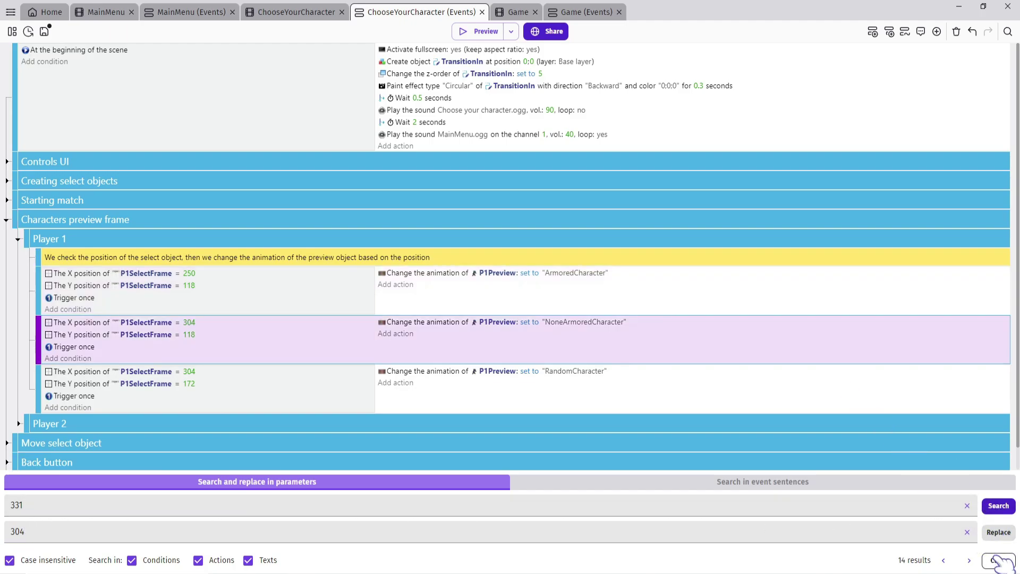
{"action": "left_click", "coordinate": [998, 560]}
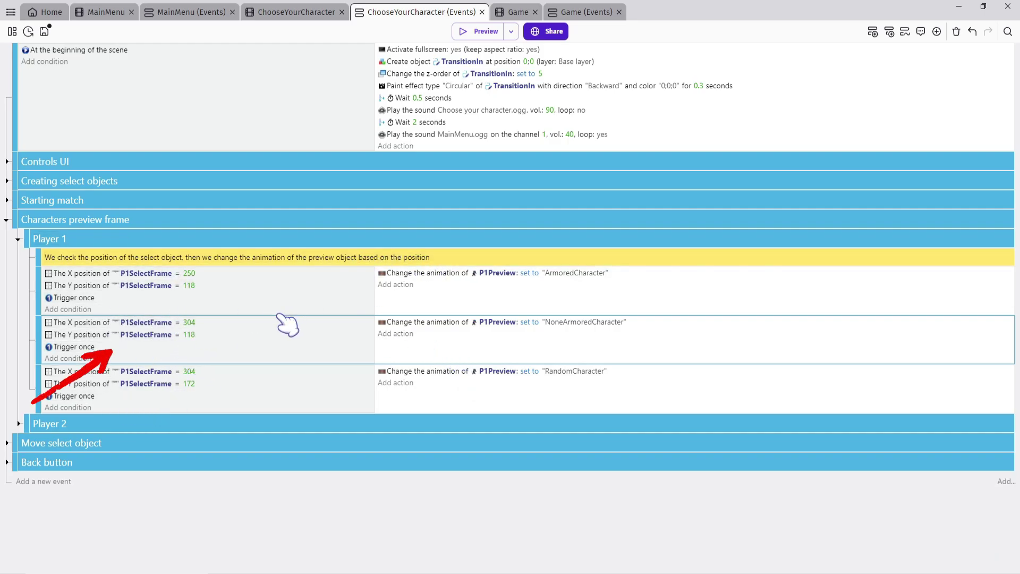
Duplicate Player 1's X 304 event and set the copy to X 358 with animation BlondeCharacter.
{"action": "key", "text": "ctrl+c"}
{"action": "key", "text": "ctrl+v"}
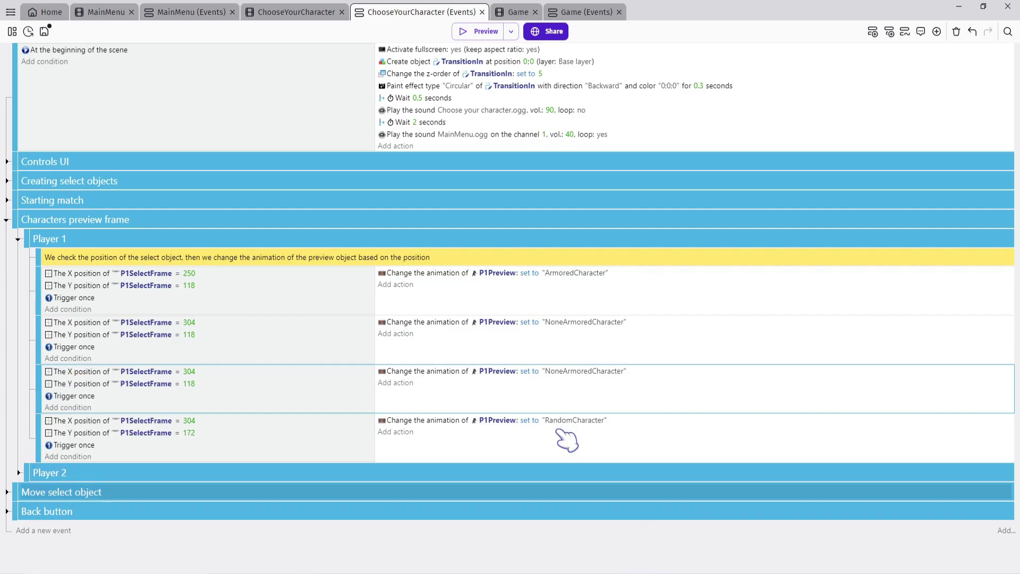
{"action": "left_click", "coordinate": [312, 14]}
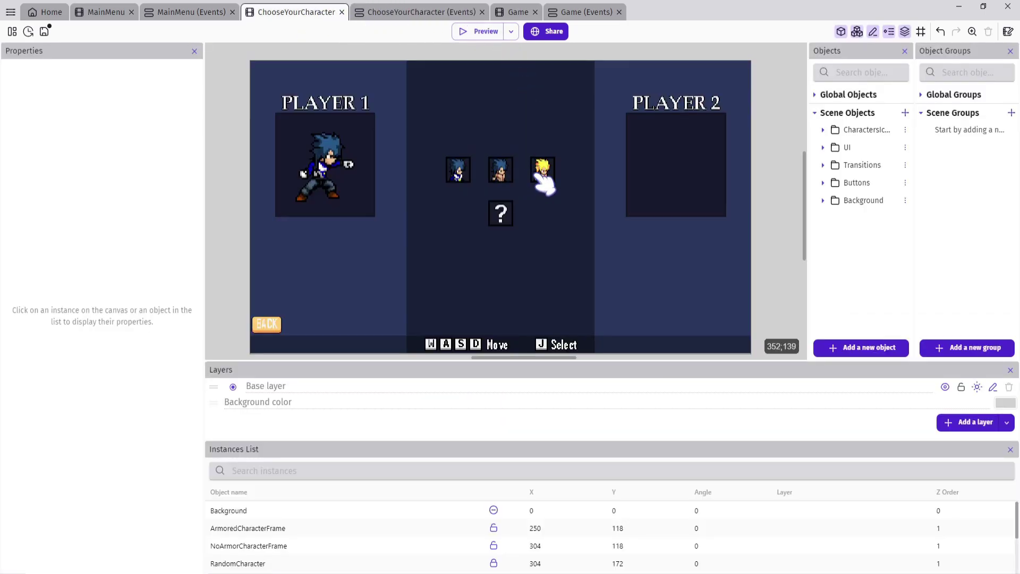
{"action": "left_click", "coordinate": [541, 173]}
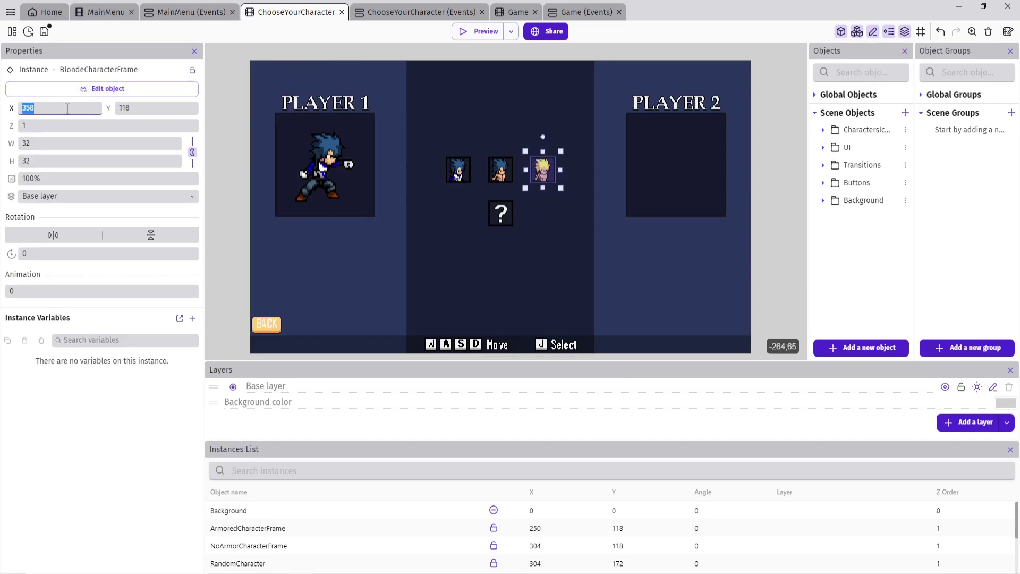
{"action": "left_click", "coordinate": [388, 14]}
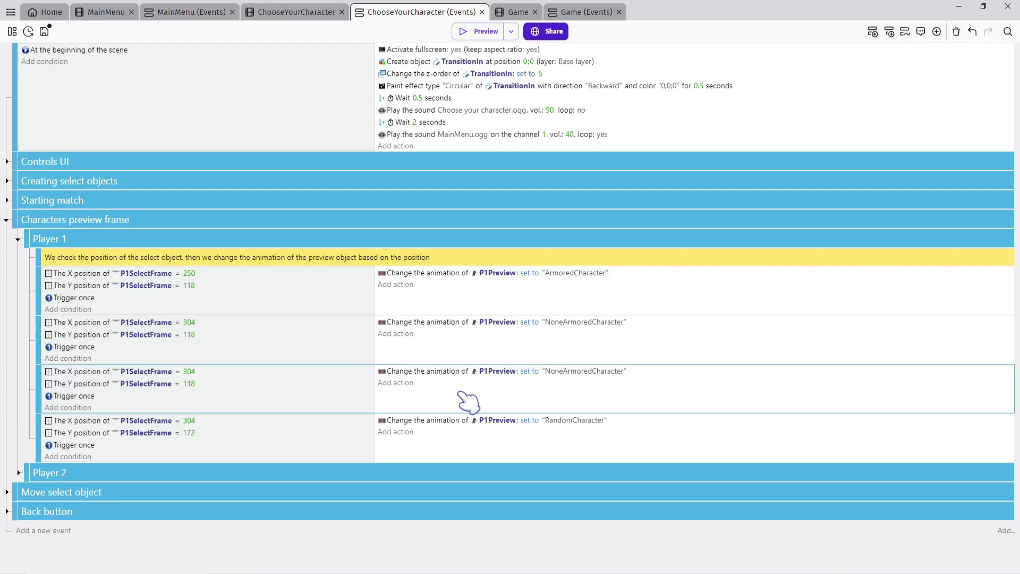
{"action": "left_click", "coordinate": [189, 373]}
{"action": "key", "text": "ctrl+v"}
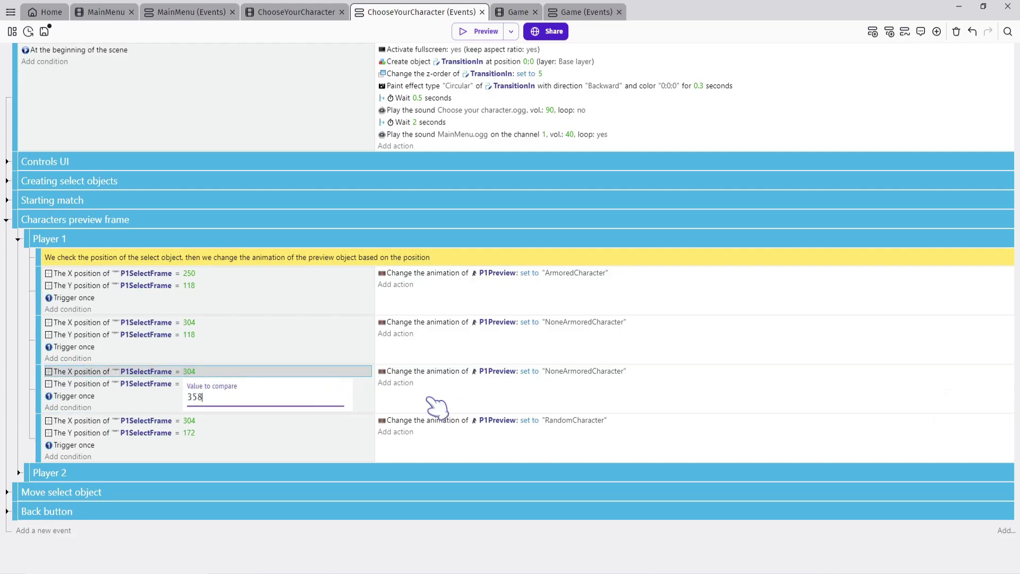
{"action": "left_click", "coordinate": [505, 409]}
{"action": "left_click", "coordinate": [584, 371]}
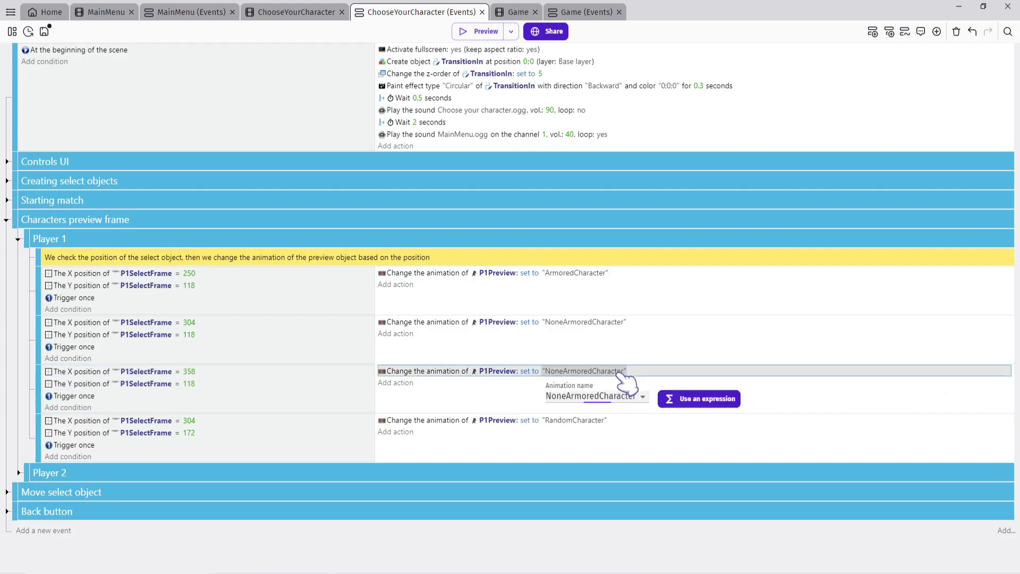
{"action": "left_click", "coordinate": [634, 396]}
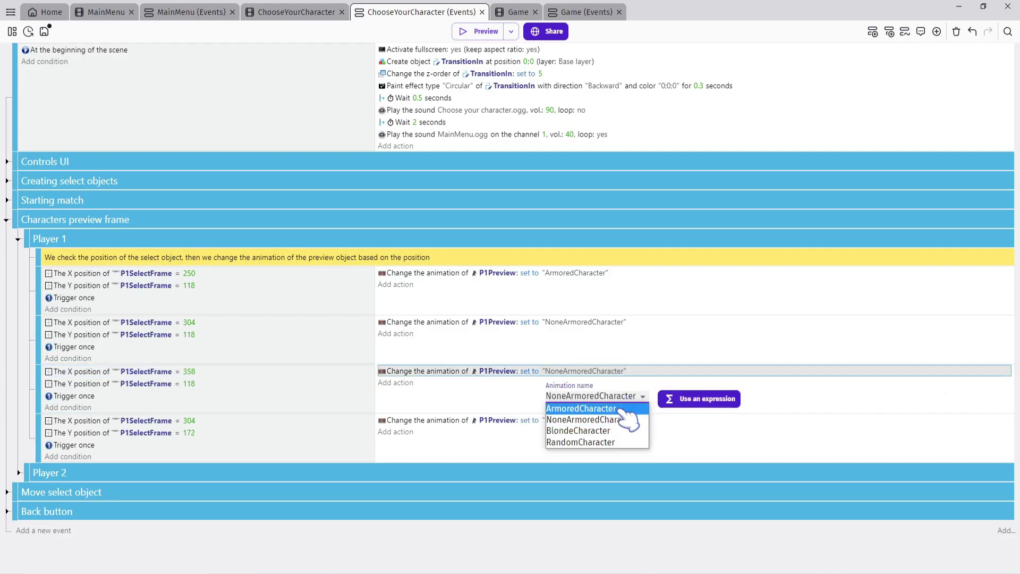
{"action": "left_click", "coordinate": [600, 431]}
{"action": "left_click", "coordinate": [425, 399]}
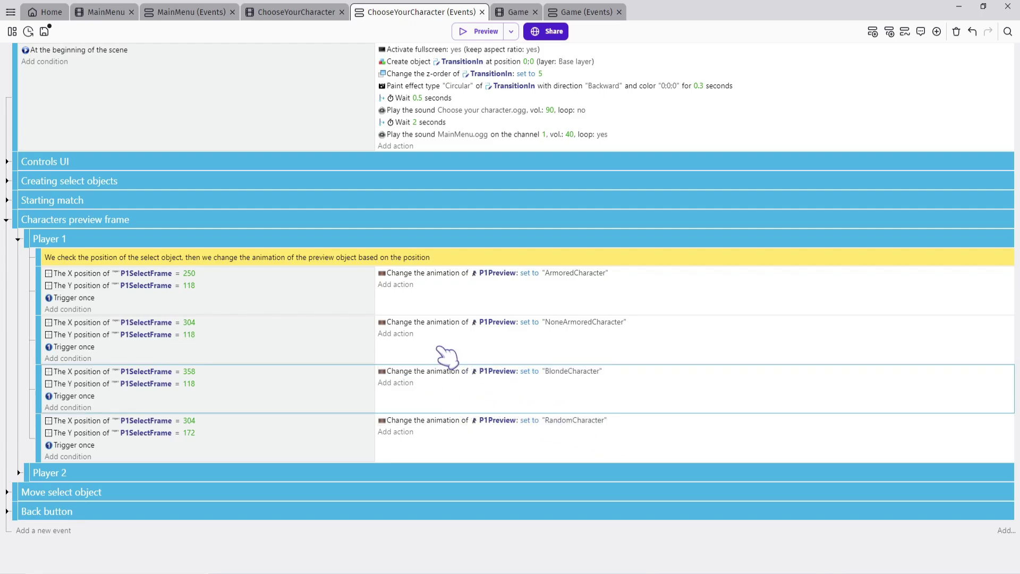
Add the same X 358 BlondeCharacter rule for Player 2, then collapse the preview groups.
{"action": "left_click", "coordinate": [18, 240]}
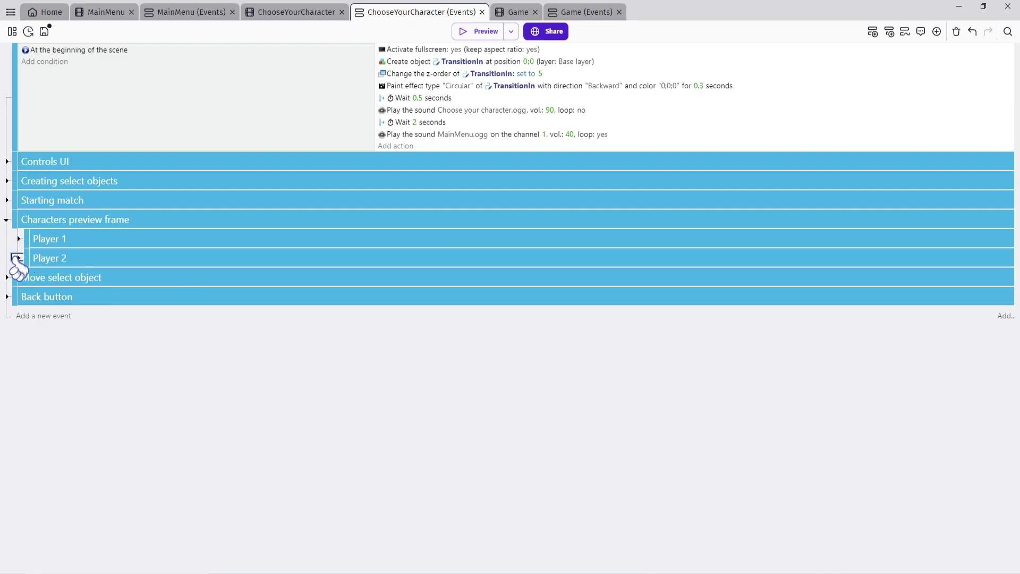
{"action": "left_click", "coordinate": [18, 258]}
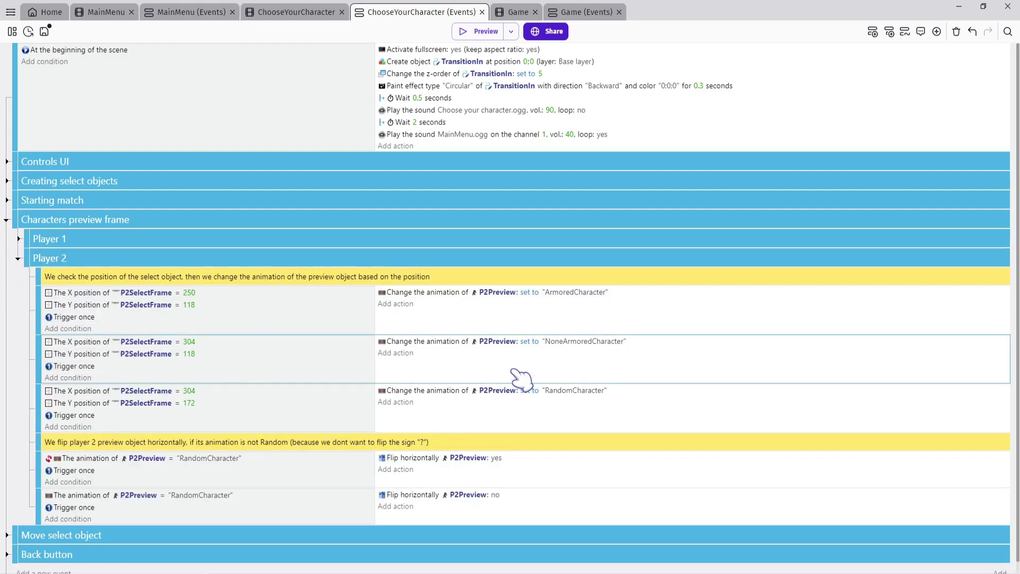
{"action": "key", "text": "ctrl+v"}
{"action": "left_click", "coordinate": [296, 12]}
{"action": "left_click", "coordinate": [414, 12]}
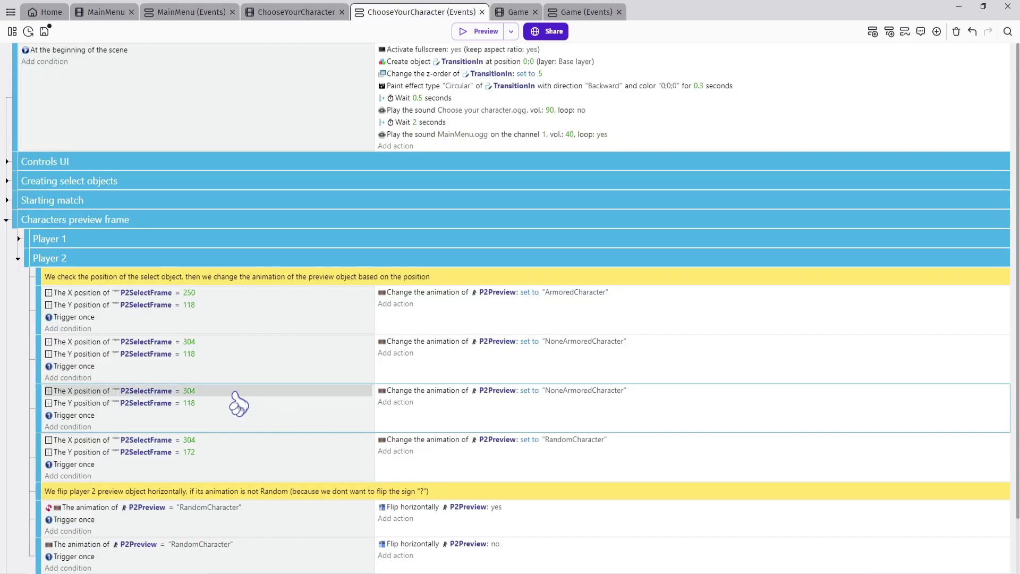
{"action": "left_click", "coordinate": [189, 402]}
{"action": "type", "text": "358"}
{"action": "left_click", "coordinate": [584, 390]}
{"action": "left_click", "coordinate": [585, 449]}
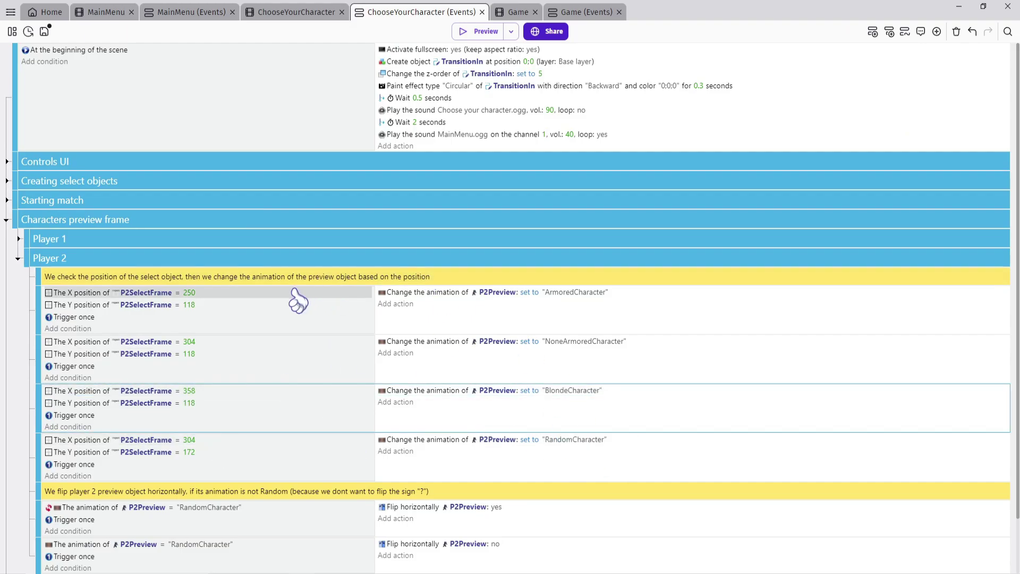
{"action": "left_click", "coordinate": [18, 258]}
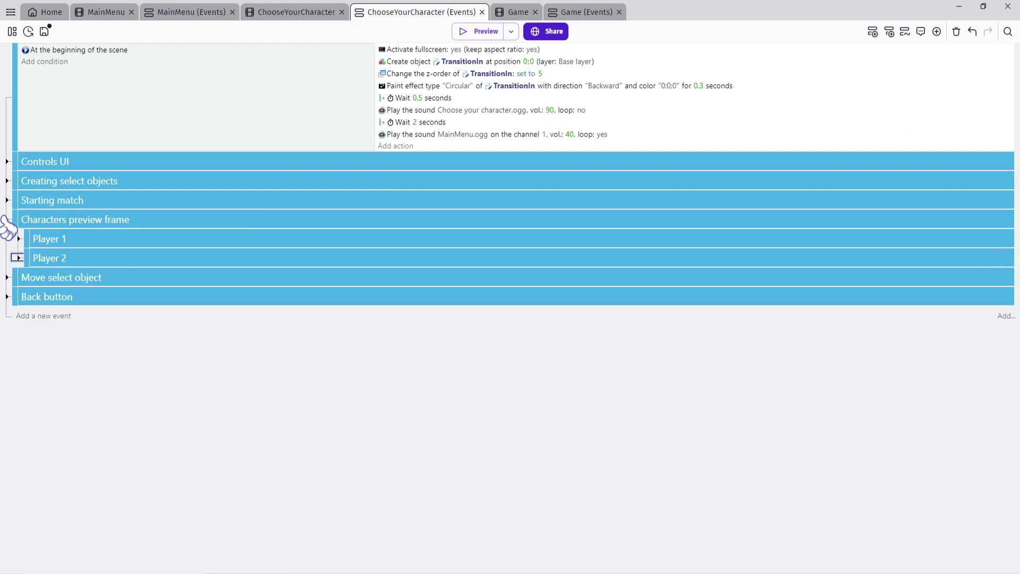
{"action": "left_click", "coordinate": [8, 220]}
Save the project and expand Move select object > For player 1 > Selected character.
{"action": "key", "text": "ctrl+s"}
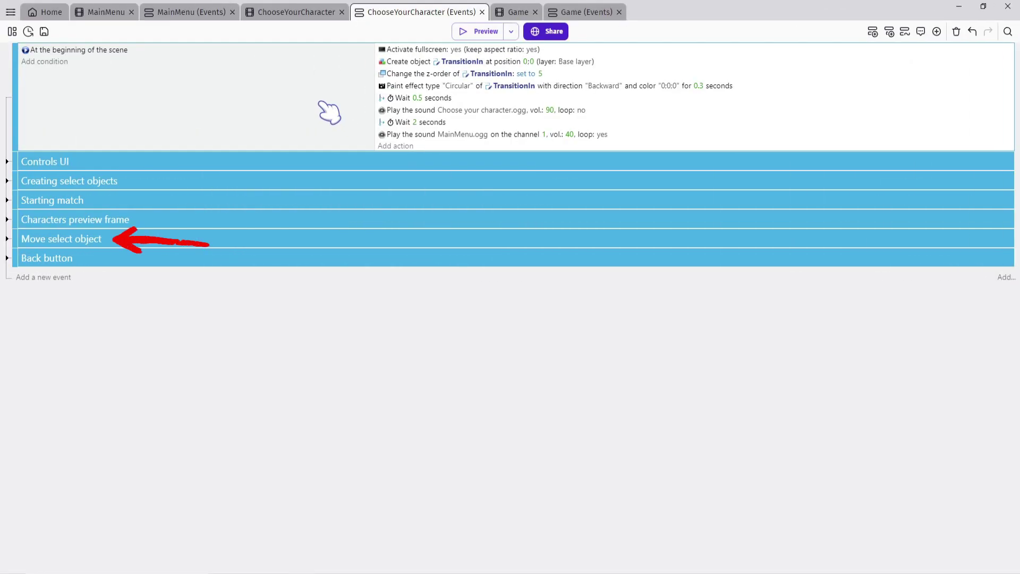
{"action": "left_click", "coordinate": [8, 238]}
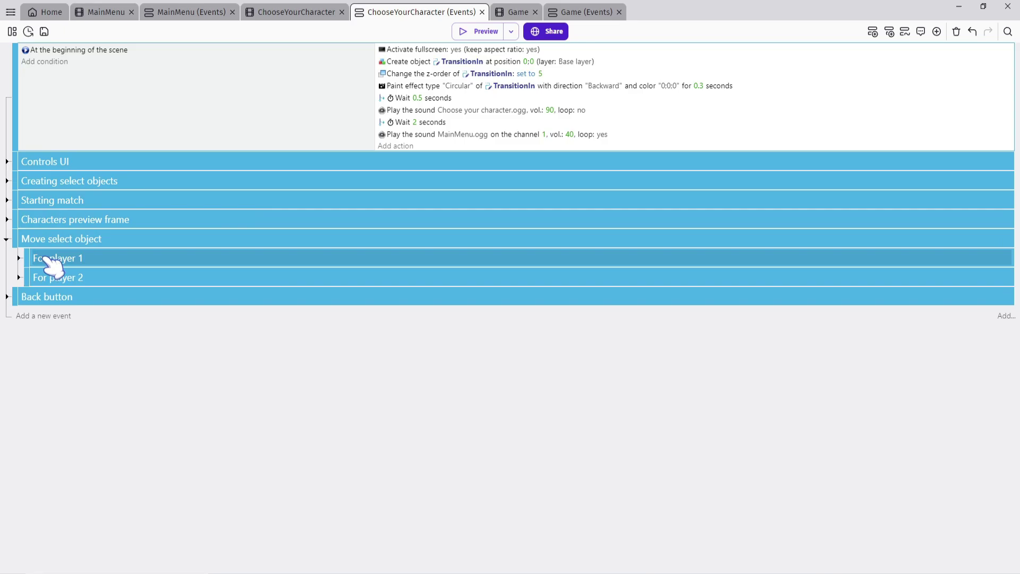
{"action": "left_click", "coordinate": [19, 258]}
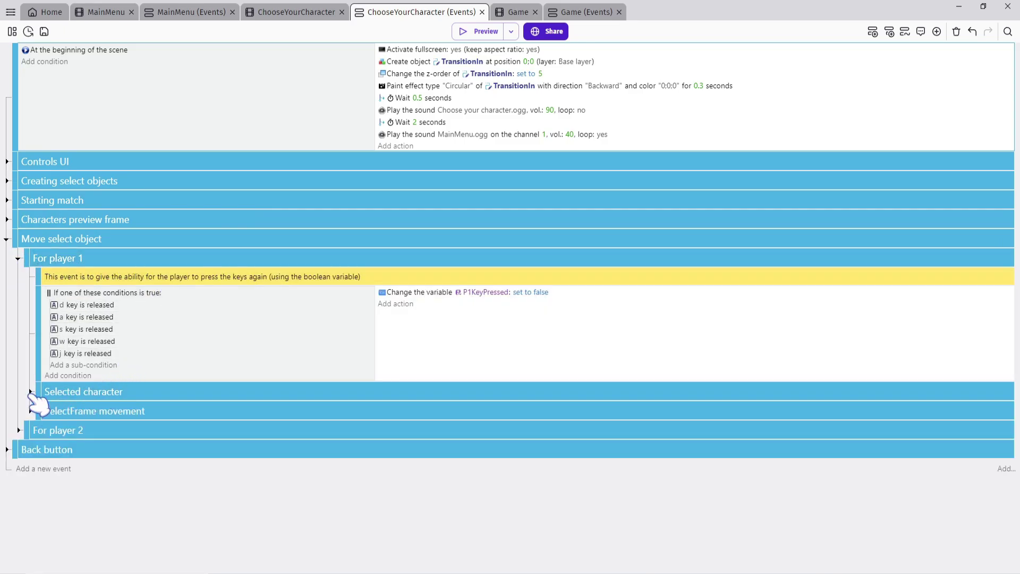
{"action": "left_click", "coordinate": [30, 392]}
{"action": "scroll", "coordinate": [53, 393], "scroll_direction": "down", "scroll_amount": 6}
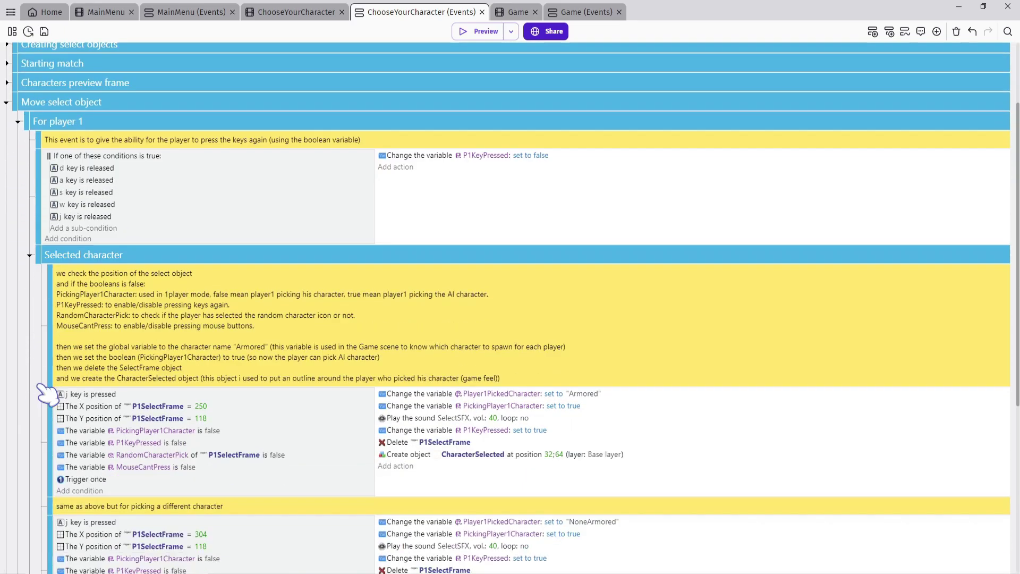
{"action": "scroll", "coordinate": [115, 364], "scroll_direction": "down", "scroll_amount": 2}
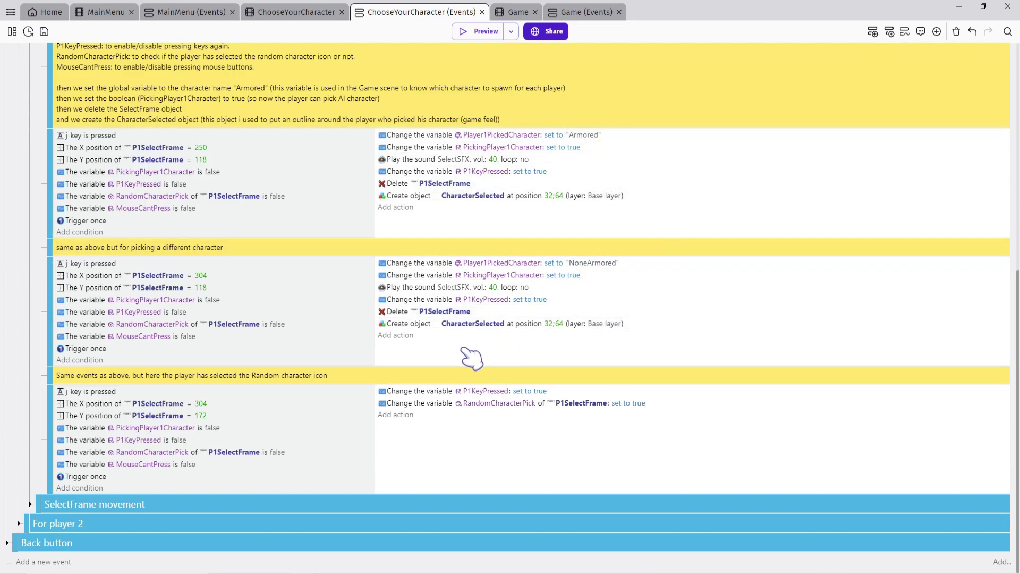
Duplicate the NoneArmored pick event with X 358 and picked character "Blonde", then collapse the group.
{"action": "left_click", "coordinate": [472, 359]}
{"action": "key", "text": "ctrl+v"}
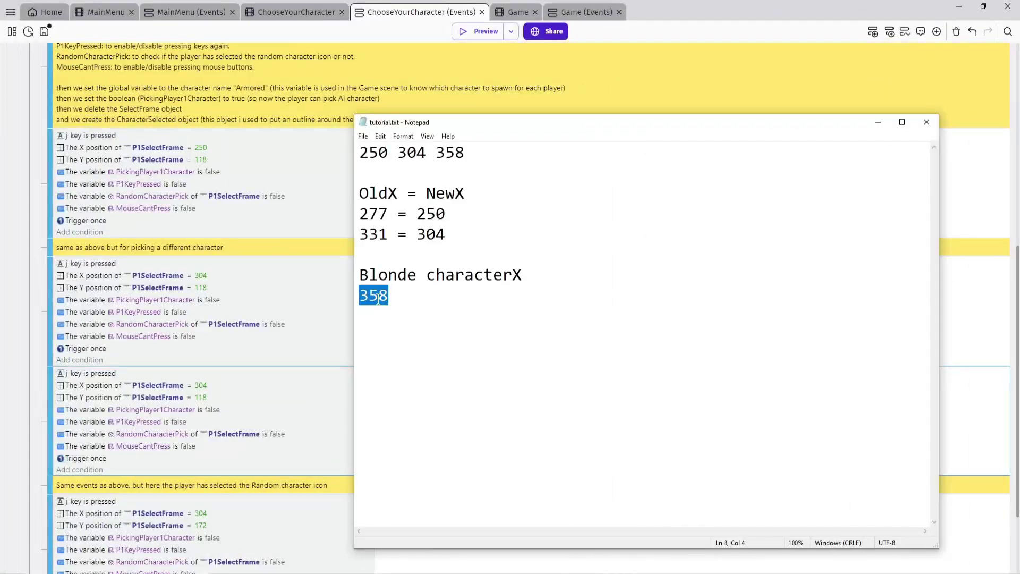
{"action": "right_click", "coordinate": [377, 298]}
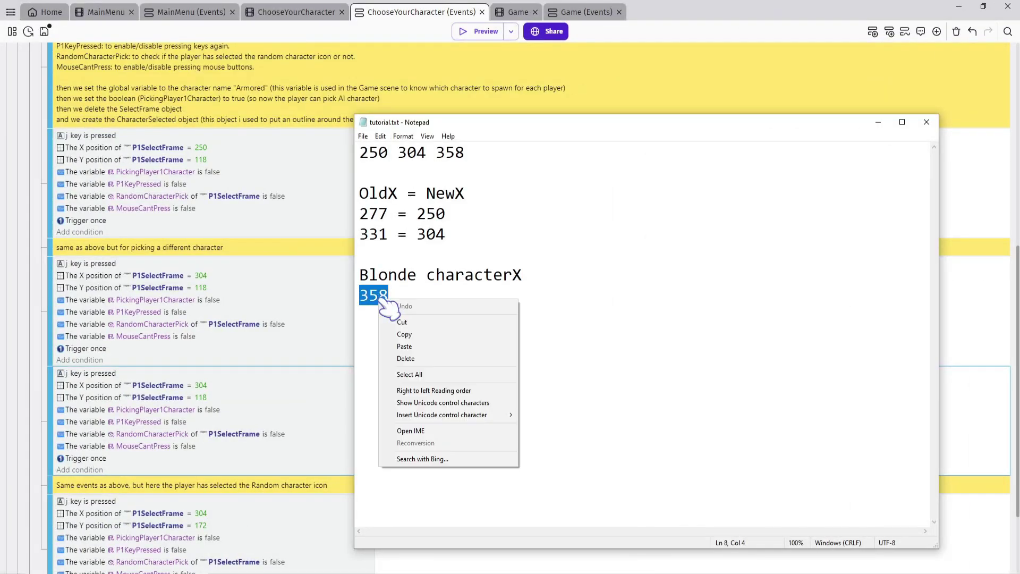
{"action": "left_click", "coordinate": [395, 333]}
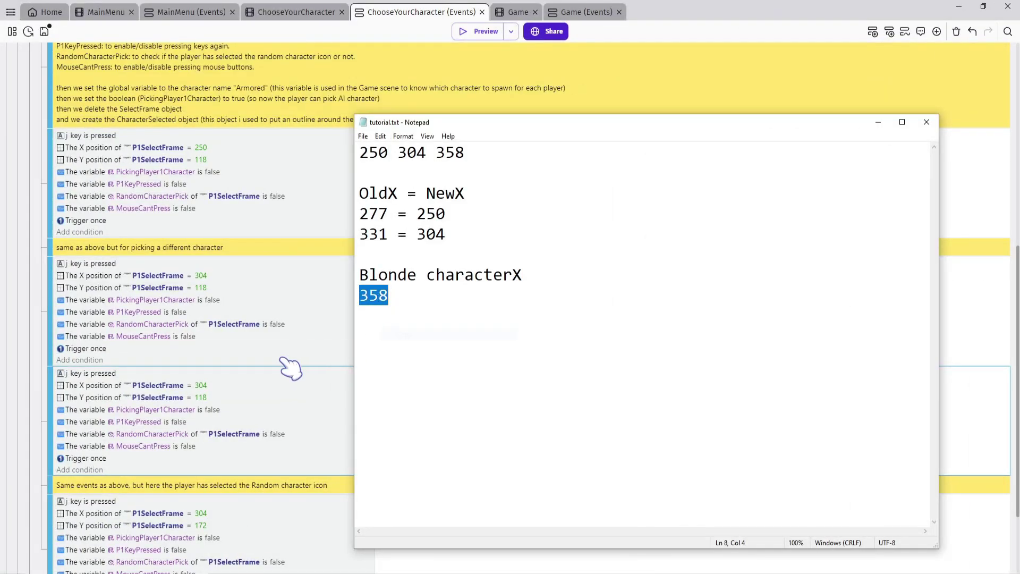
{"action": "left_click", "coordinate": [200, 385]}
{"action": "left_click", "coordinate": [460, 470]}
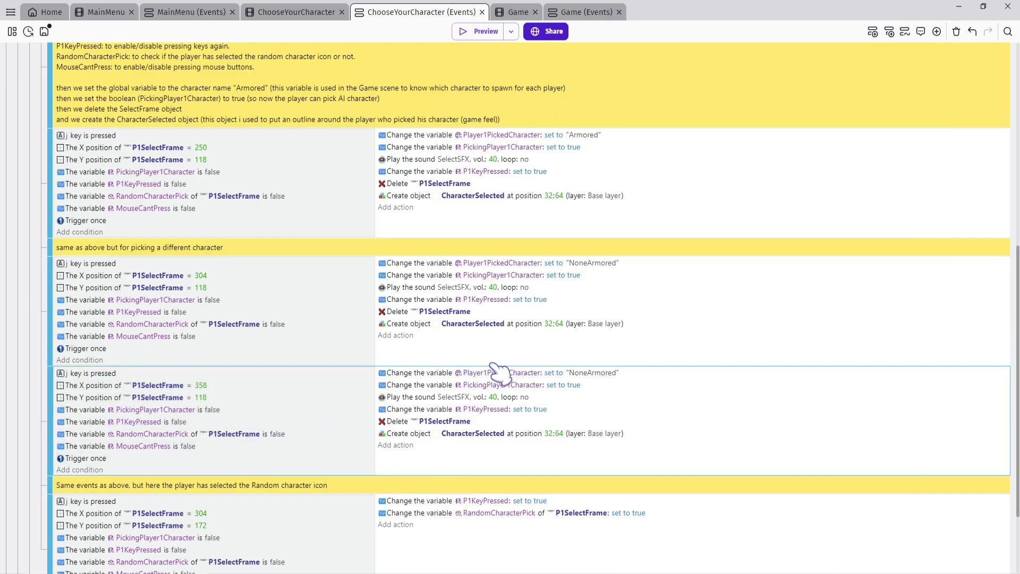
{"action": "left_click", "coordinate": [595, 373]}
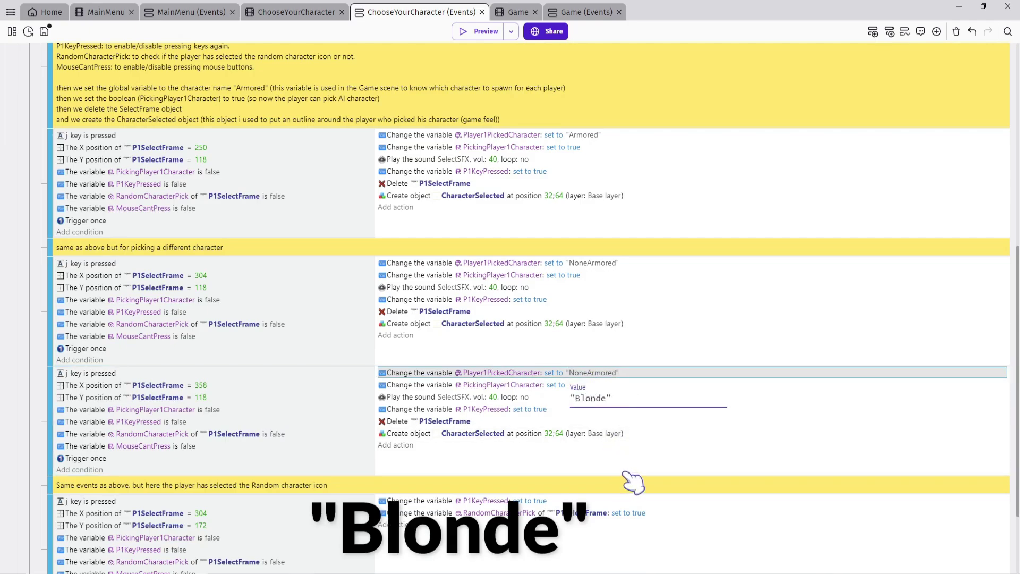
{"action": "type", "text": "Blonde"}
{"action": "left_click", "coordinate": [678, 417]}
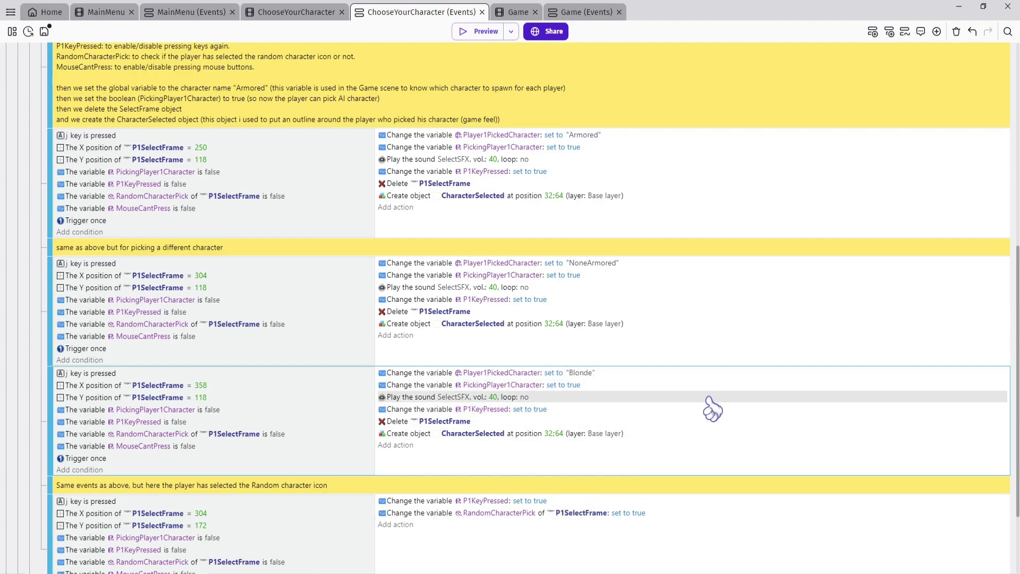
{"action": "scroll", "coordinate": [32, 223], "scroll_direction": "up", "scroll_amount": 5}
{"action": "left_click", "coordinate": [31, 219]}
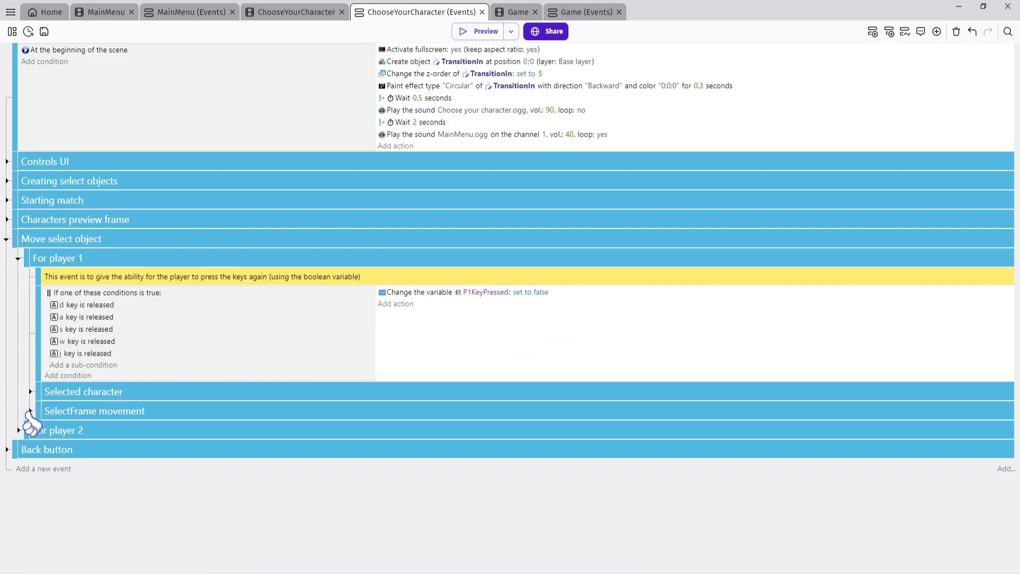
Expand SelectFrame movement > Random pick and change the P1RightLeftNumber check from 2 to 3.
{"action": "left_click", "coordinate": [31, 411]}
{"action": "scroll", "coordinate": [106, 372], "scroll_direction": "down", "scroll_amount": 3}
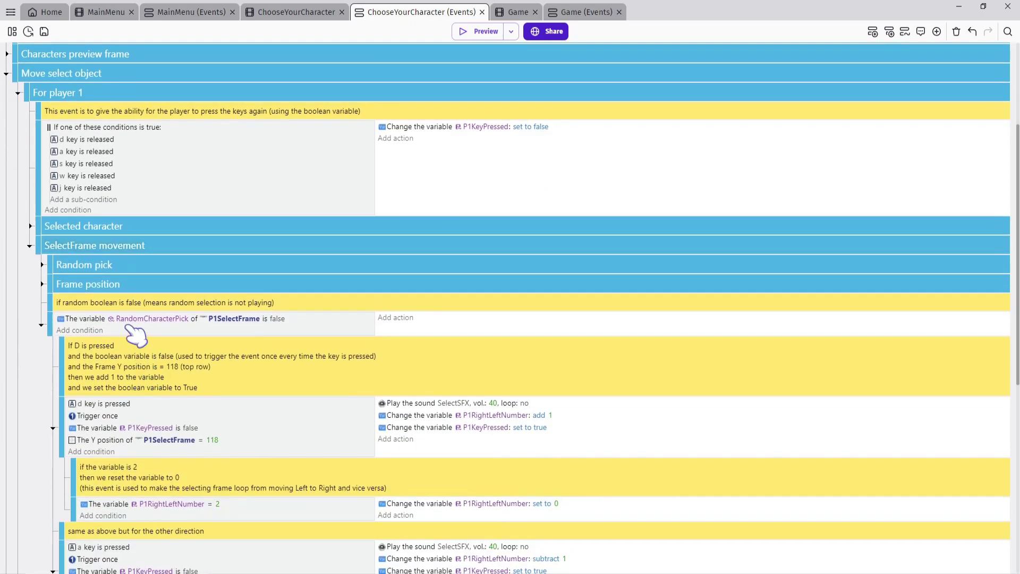
{"action": "left_click", "coordinate": [42, 265]}
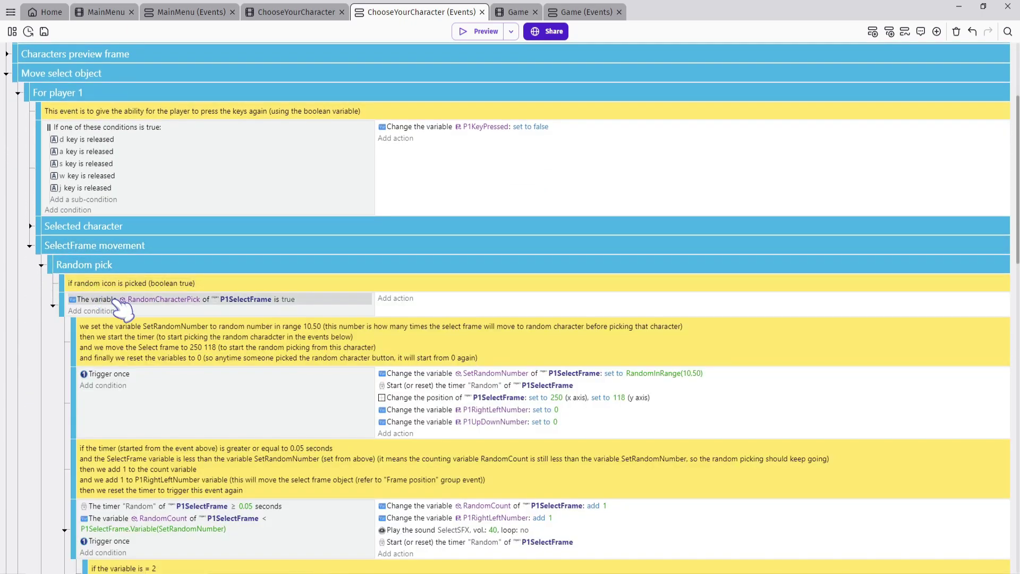
{"action": "scroll", "coordinate": [520, 296], "scroll_direction": "down", "scroll_amount": 3}
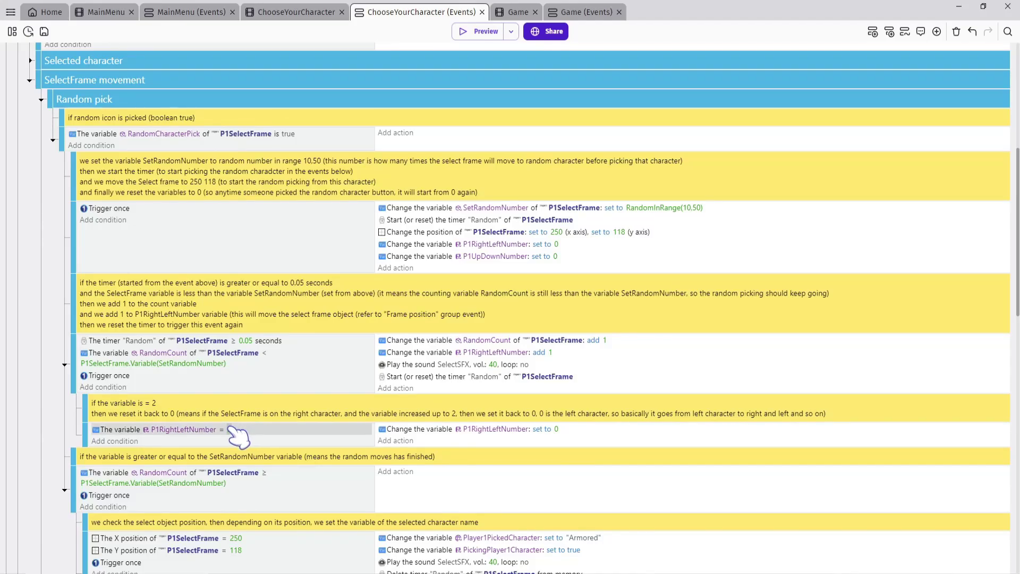
{"action": "left_click", "coordinate": [230, 429]}
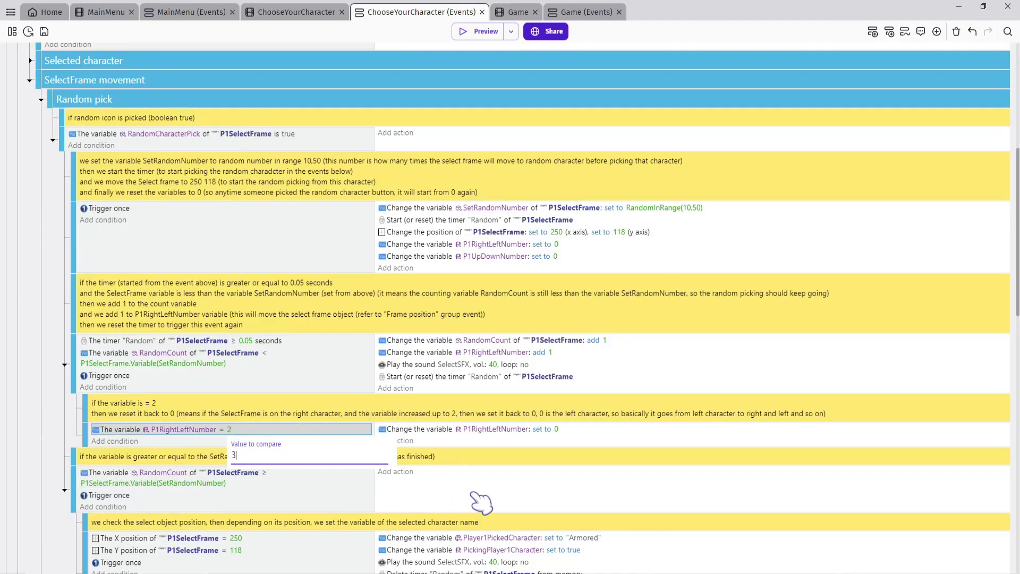
{"action": "left_click", "coordinate": [464, 486]}
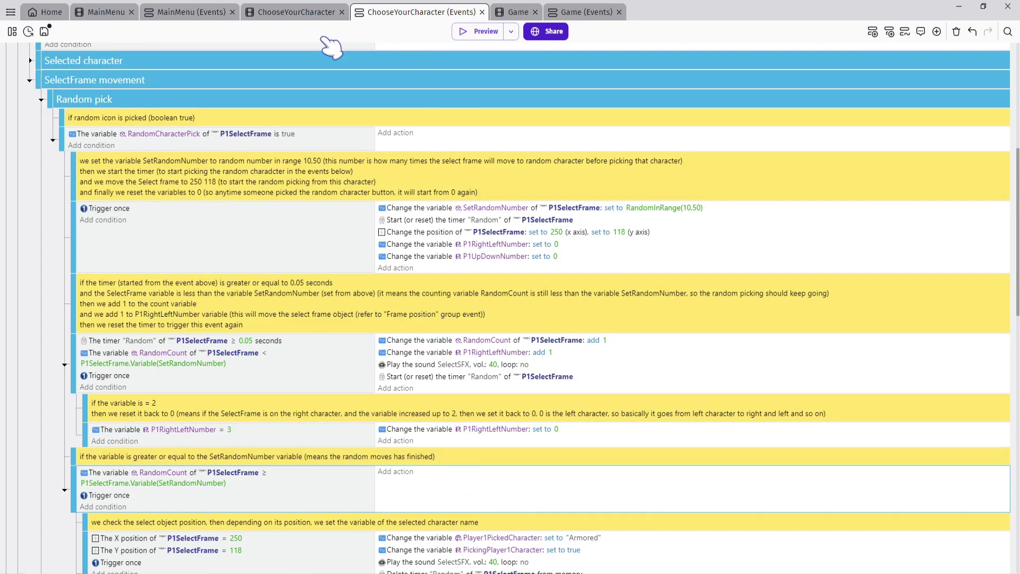
{"action": "left_click", "coordinate": [296, 12]}
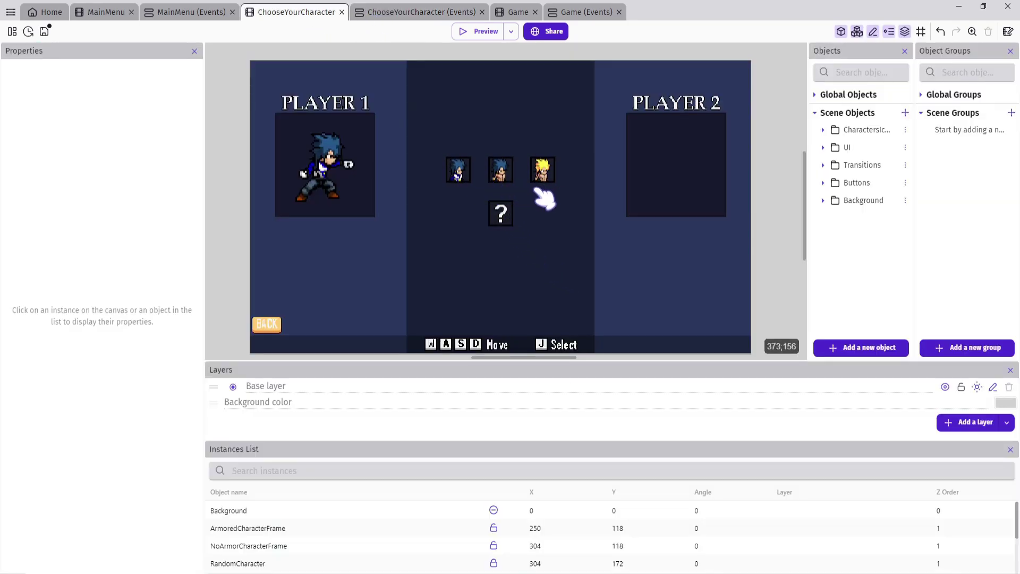
{"action": "key", "text": "ctrl+Tab"}
Duplicate the X 304 NoneArmored random-pick result sub-event.
{"action": "scroll", "coordinate": [497, 425], "scroll_direction": "down", "scroll_amount": 5}
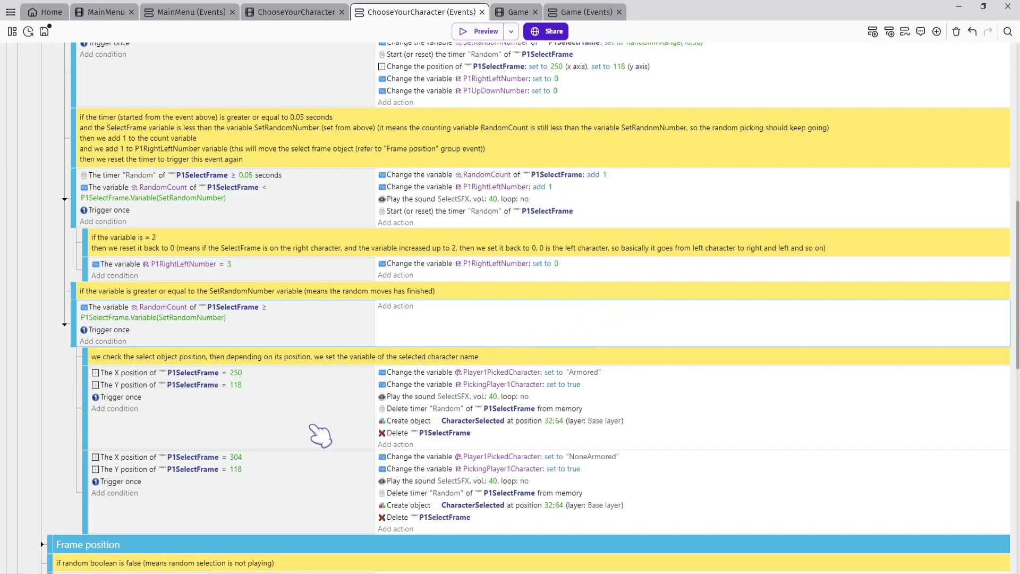
{"action": "left_click", "coordinate": [315, 409]}
{"action": "left_click", "coordinate": [292, 519]}
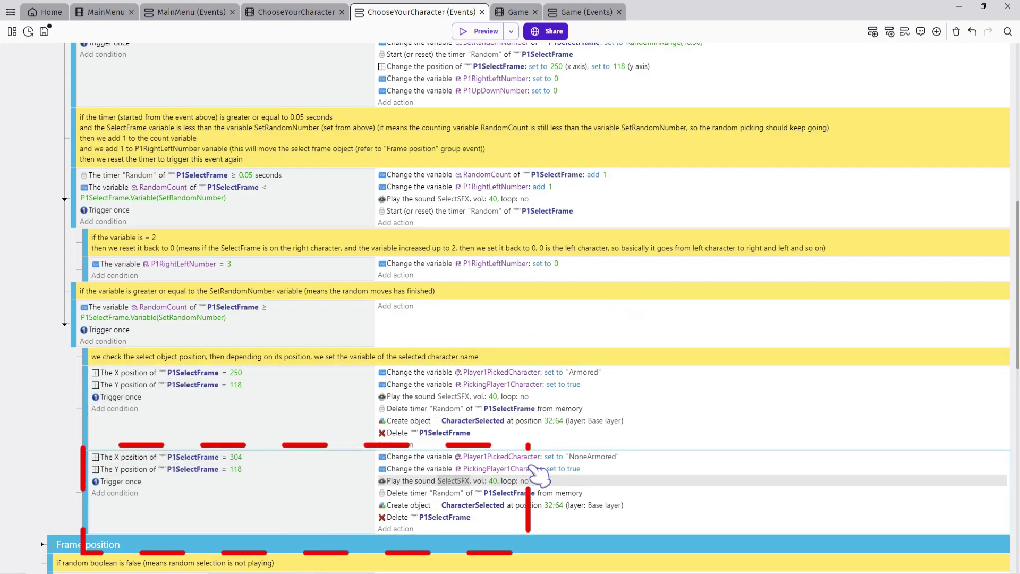
{"action": "key", "text": "ctrl+c"}
{"action": "key", "text": "ctrl+v"}
{"action": "scroll", "coordinate": [292, 512], "scroll_direction": "down", "scroll_amount": 3}
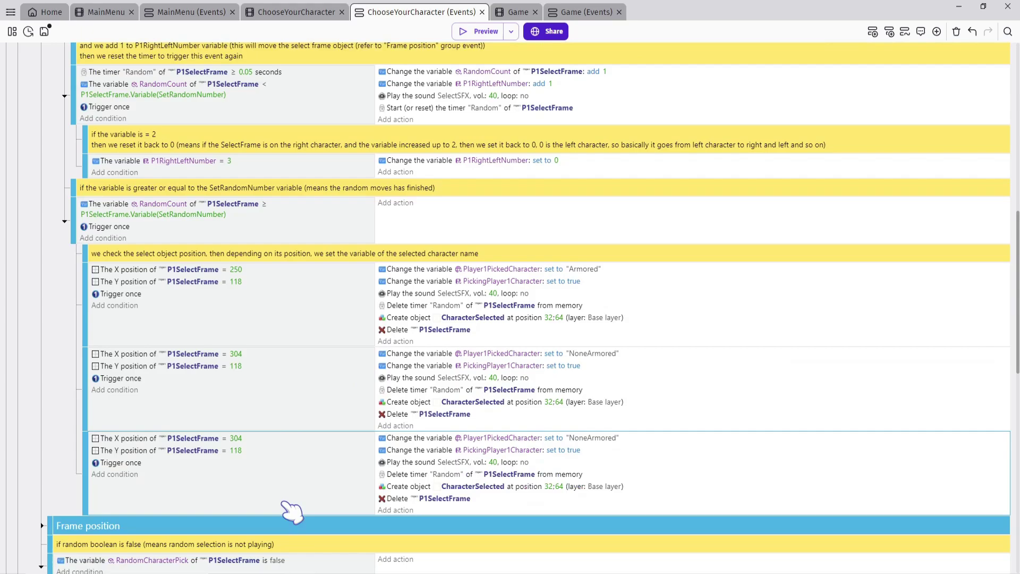
Set the duplicate's X to 358 and picked character to "Blonde", then collapse Random pick.
{"action": "key", "text": "alt+Tab"}
{"action": "right_click", "coordinate": [373, 300]}
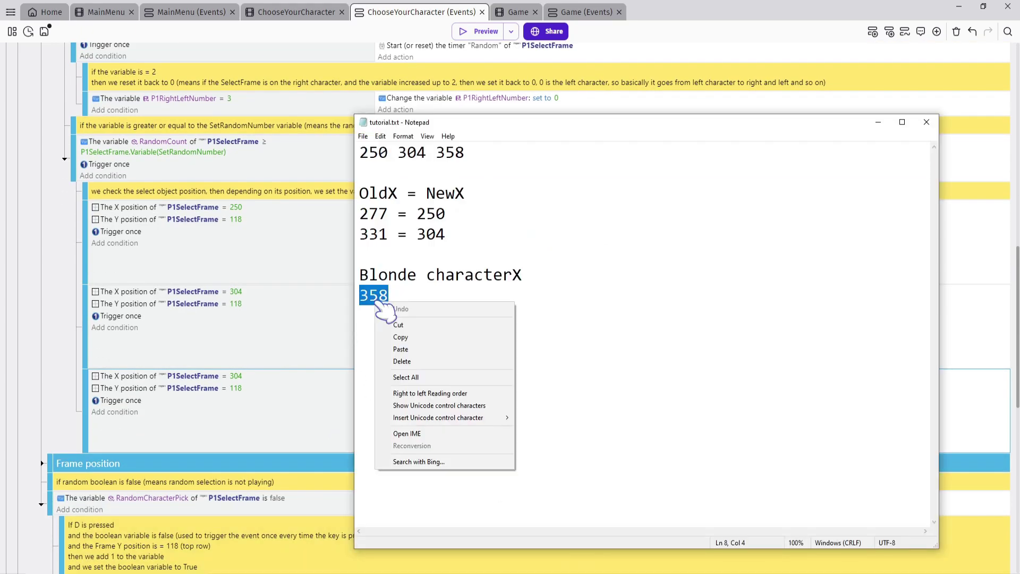
{"action": "left_click", "coordinate": [404, 338]}
{"action": "left_click", "coordinate": [254, 382]}
{"action": "left_click", "coordinate": [237, 376]}
{"action": "key", "text": "ctrl+v"}
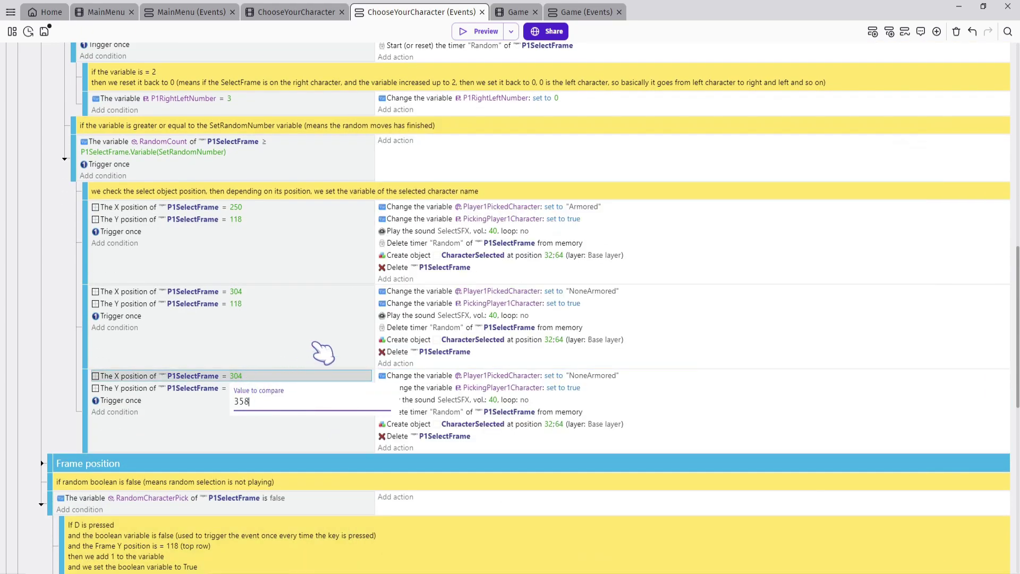
{"action": "key", "text": "Return"}
{"action": "left_click", "coordinate": [600, 376]}
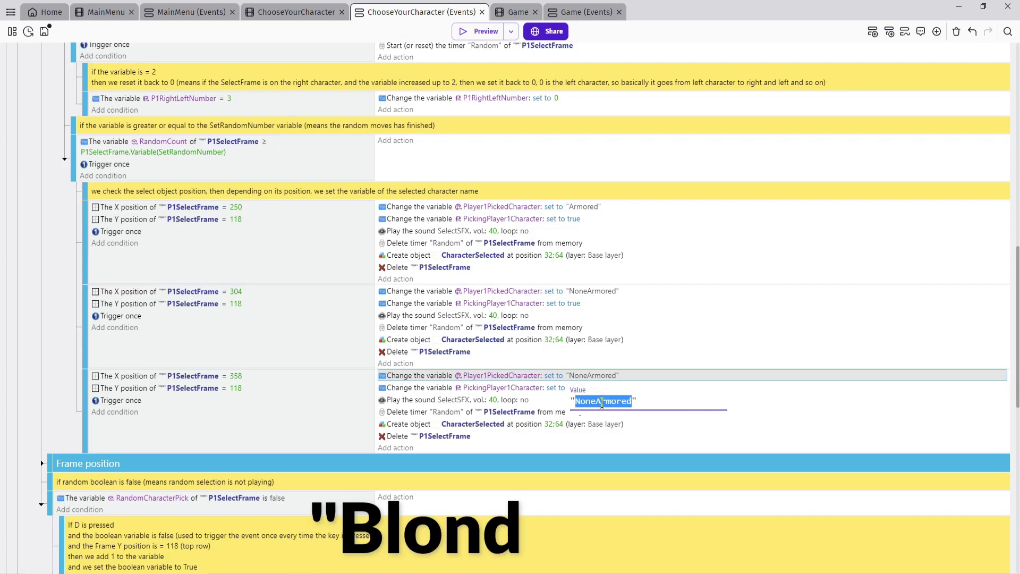
{"action": "type", "text": "Blonde"}
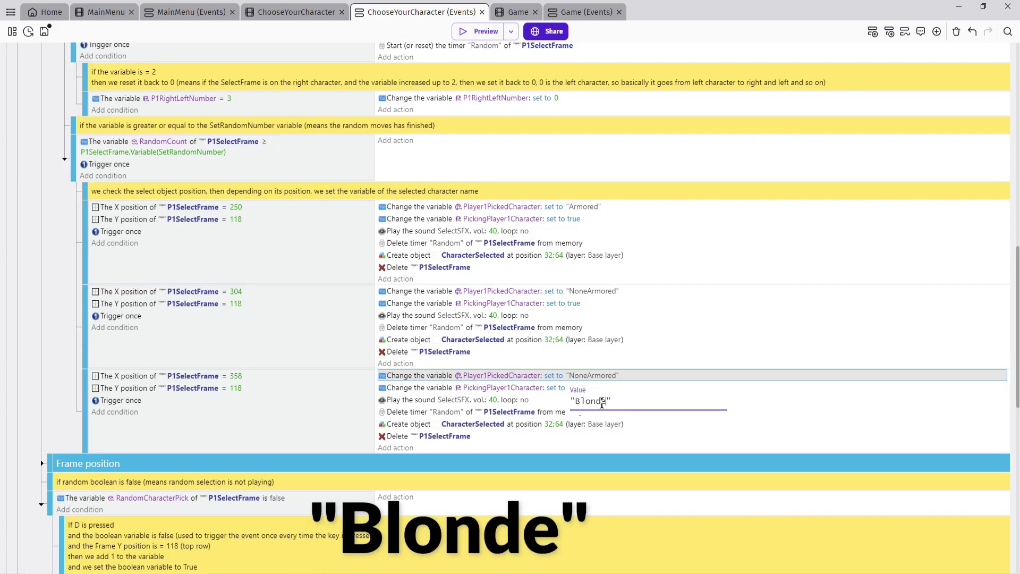
{"action": "left_click", "coordinate": [307, 432]}
{"action": "scroll", "coordinate": [46, 258], "scroll_direction": "up", "scroll_amount": 10}
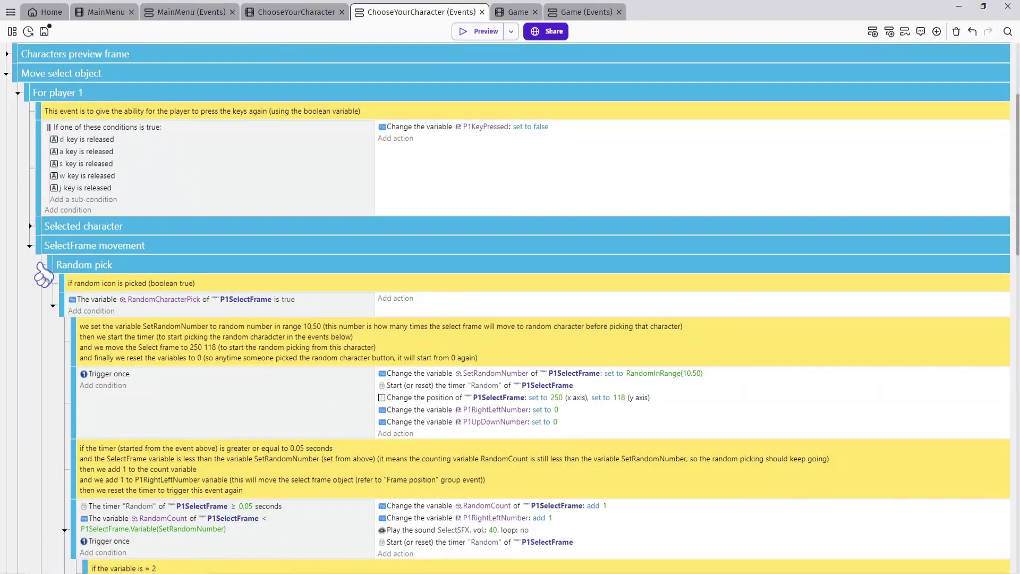
{"action": "left_click", "coordinate": [41, 265]}
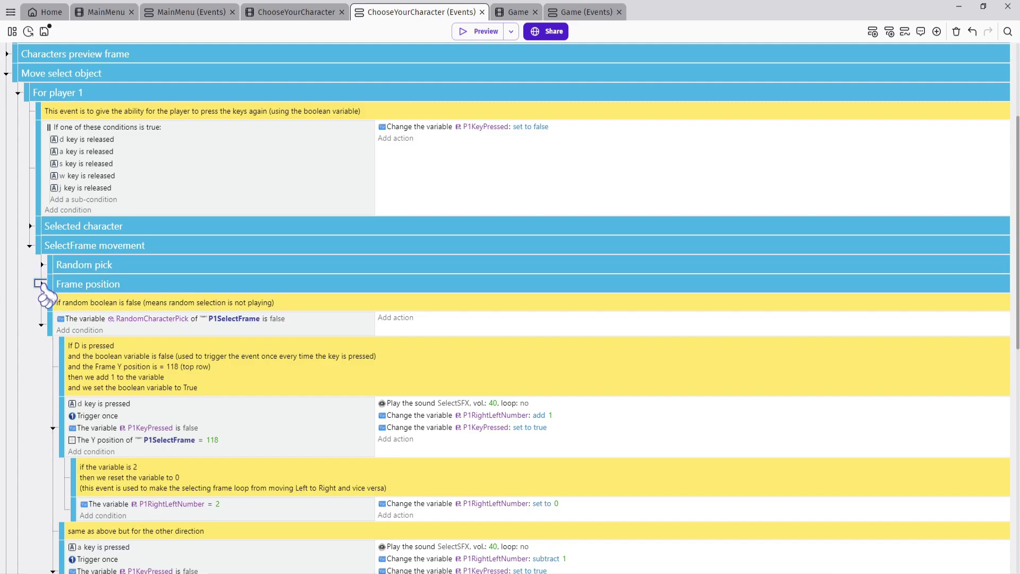
Duplicate the Frame position event that moves P1SelectFrame to X 304 when P1RightLeftNumber is 1.
{"action": "left_click", "coordinate": [41, 284]}
{"action": "scroll", "coordinate": [225, 340], "scroll_direction": "down", "scroll_amount": 2}
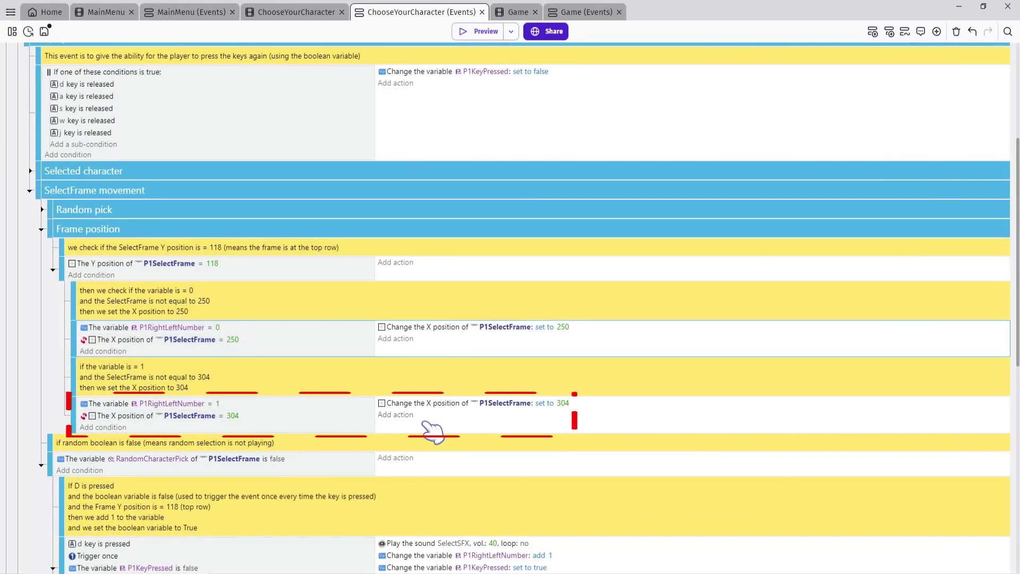
{"action": "left_click", "coordinate": [489, 429]}
{"action": "key", "text": "ctrl+c"}
{"action": "key", "text": "ctrl+v"}
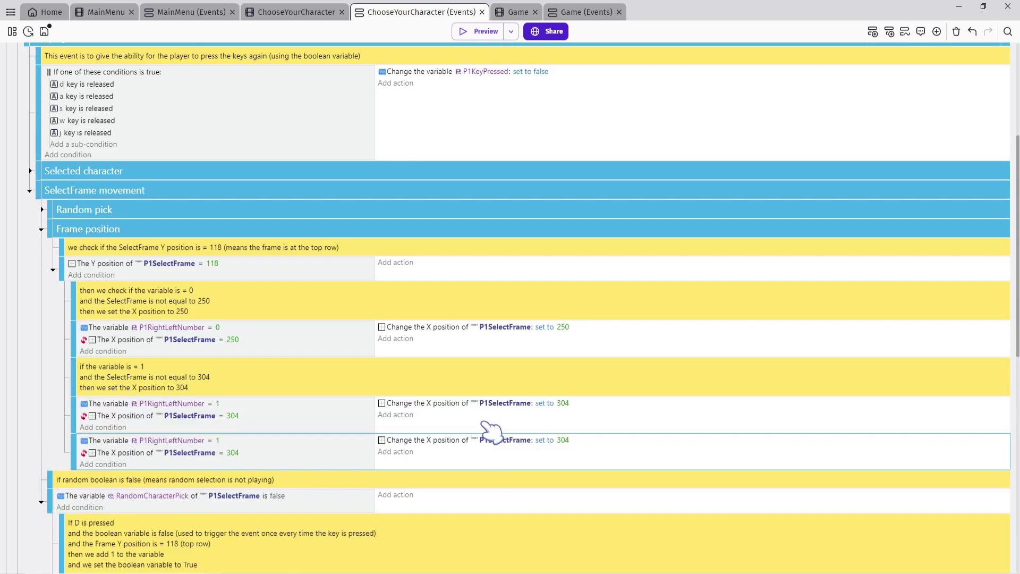
{"action": "scroll", "coordinate": [307, 391], "scroll_direction": "down", "scroll_amount": 2}
Set the copied event's X position to 358 and its P1RightLeftNumber comparison to 2.
{"action": "key", "text": "alt+Tab"}
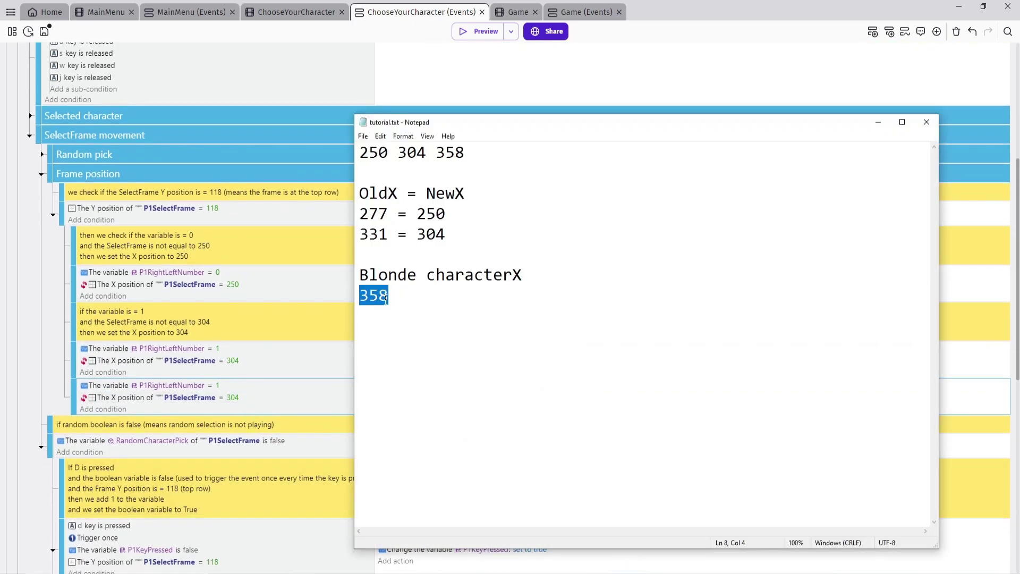
{"action": "right_click", "coordinate": [385, 300]}
{"action": "left_click", "coordinate": [419, 326]}
{"action": "key", "text": "alt+Tab"}
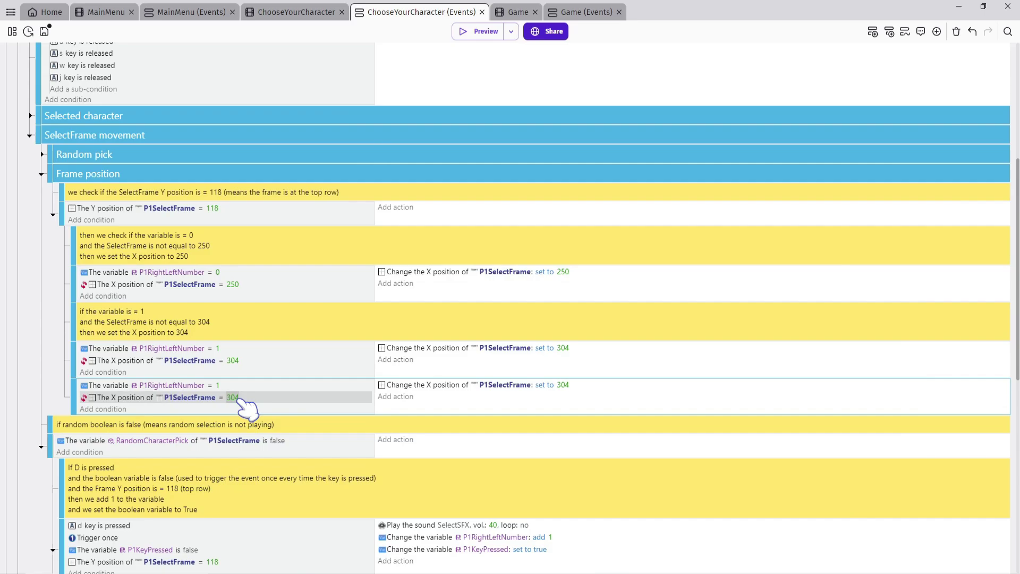
{"action": "left_click", "coordinate": [233, 397]}
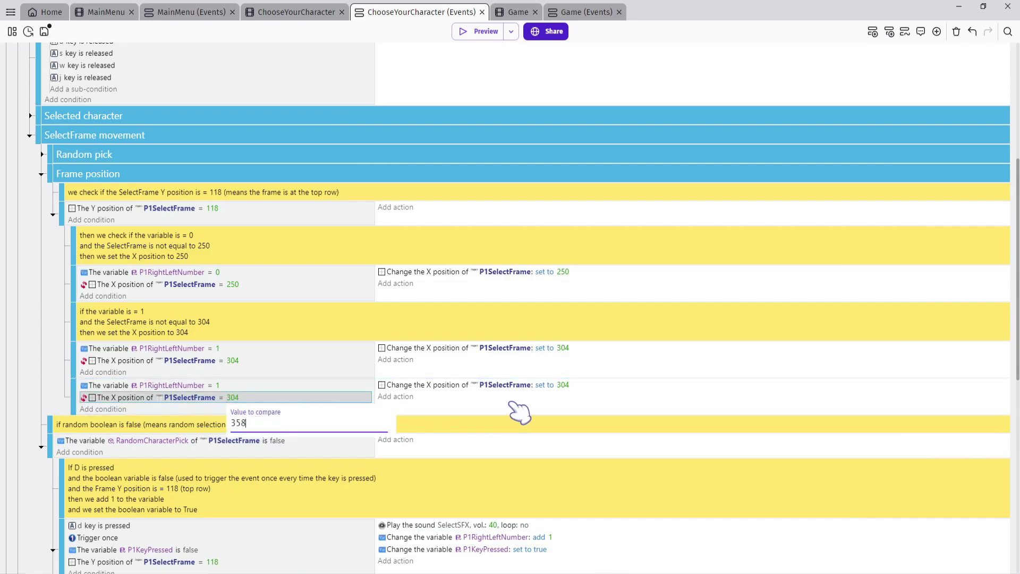
{"action": "key", "text": "shift+Tab"}
{"action": "key", "text": "Return"}
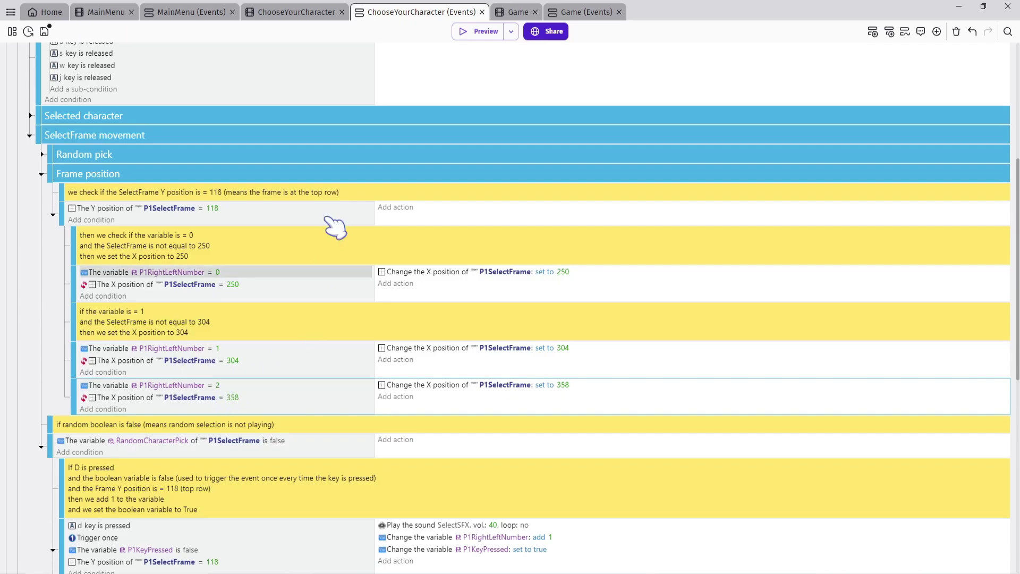
{"action": "left_click", "coordinate": [297, 13]}
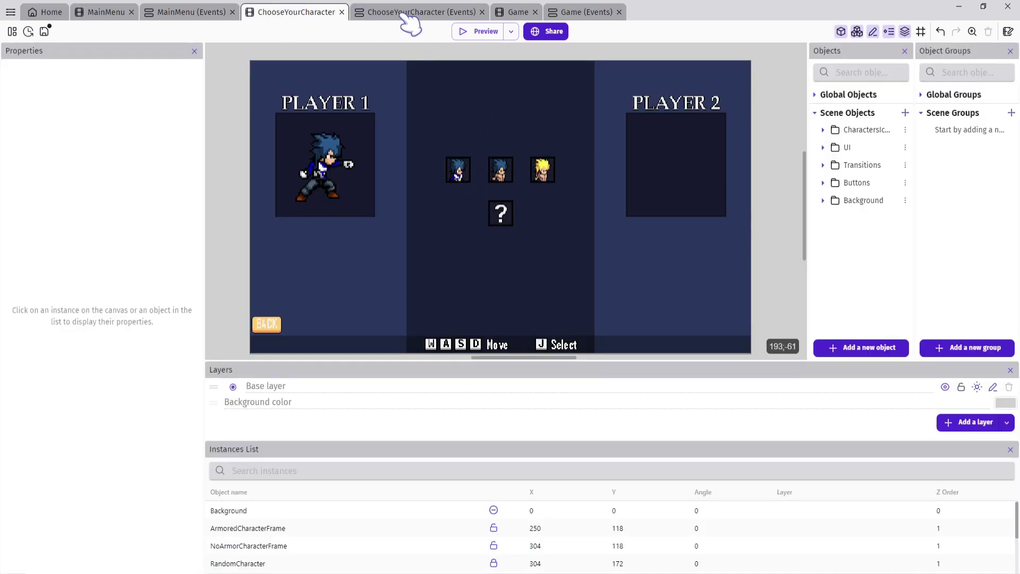
{"action": "left_click", "coordinate": [406, 13]}
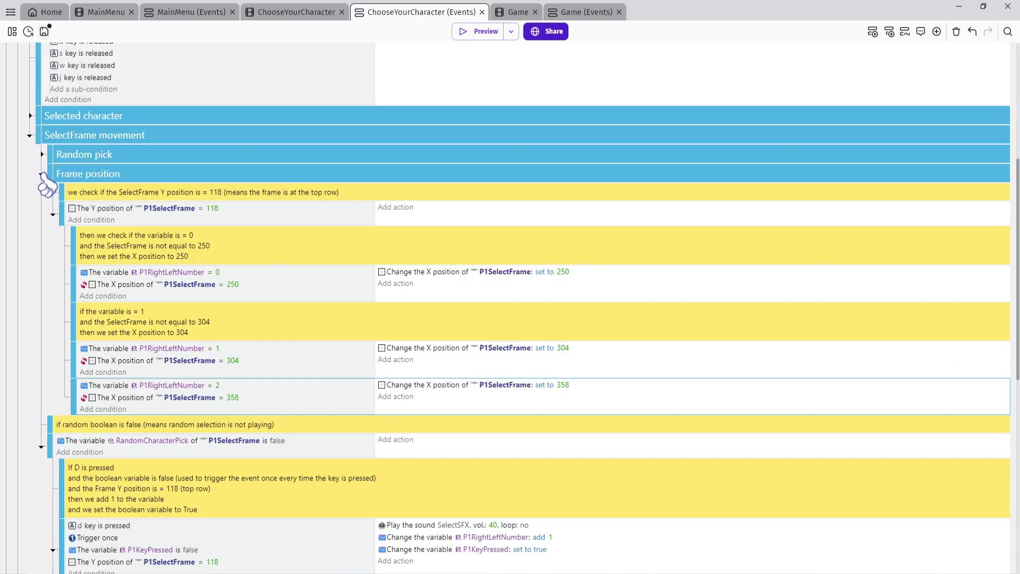
Change the P1RightLeftNumber reset comparison from 2 to 3.
{"action": "left_click", "coordinate": [42, 174]}
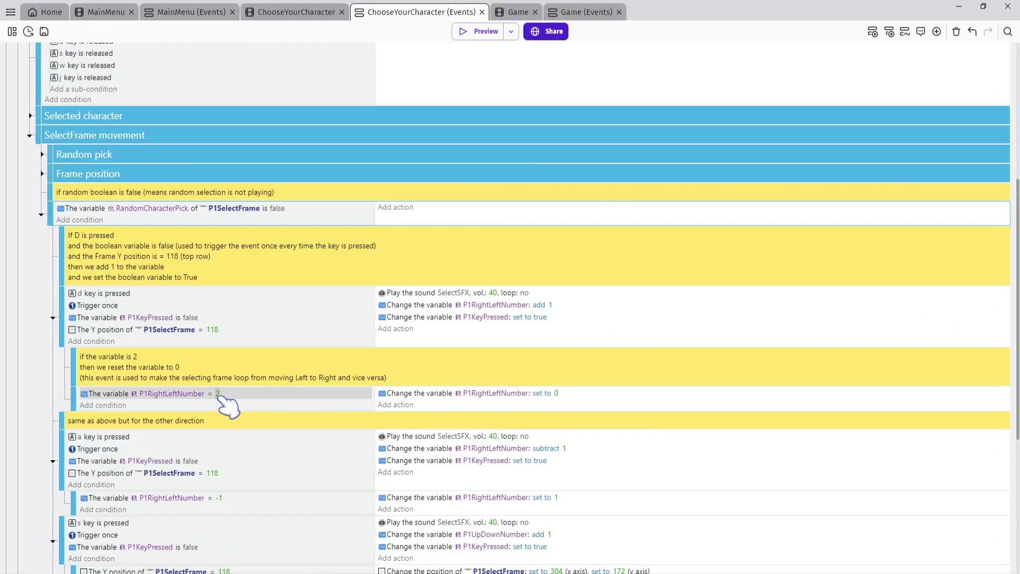
{"action": "left_click", "coordinate": [218, 394]}
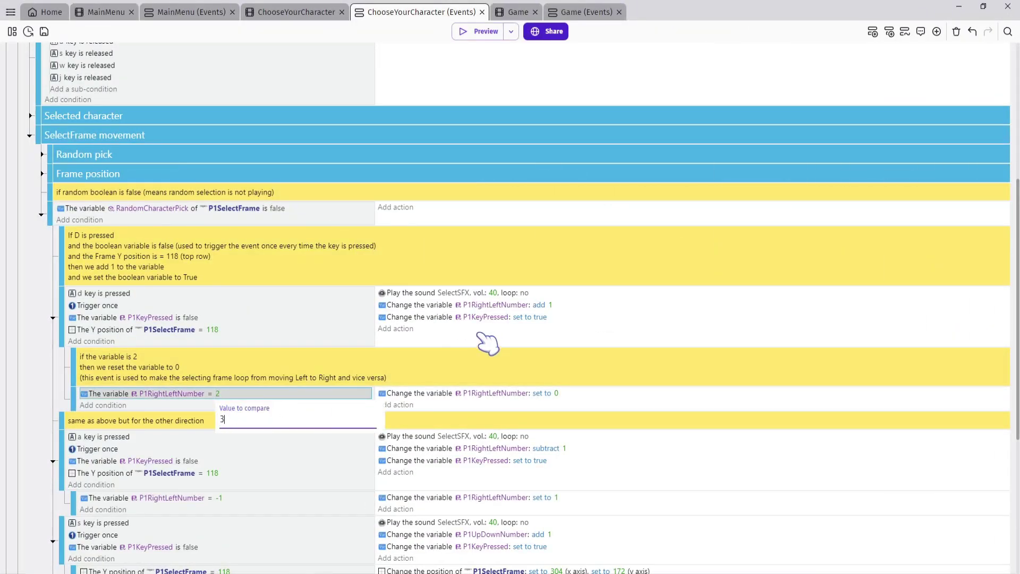
{"action": "type", "text": "3"}
{"action": "left_click", "coordinate": [482, 340]}
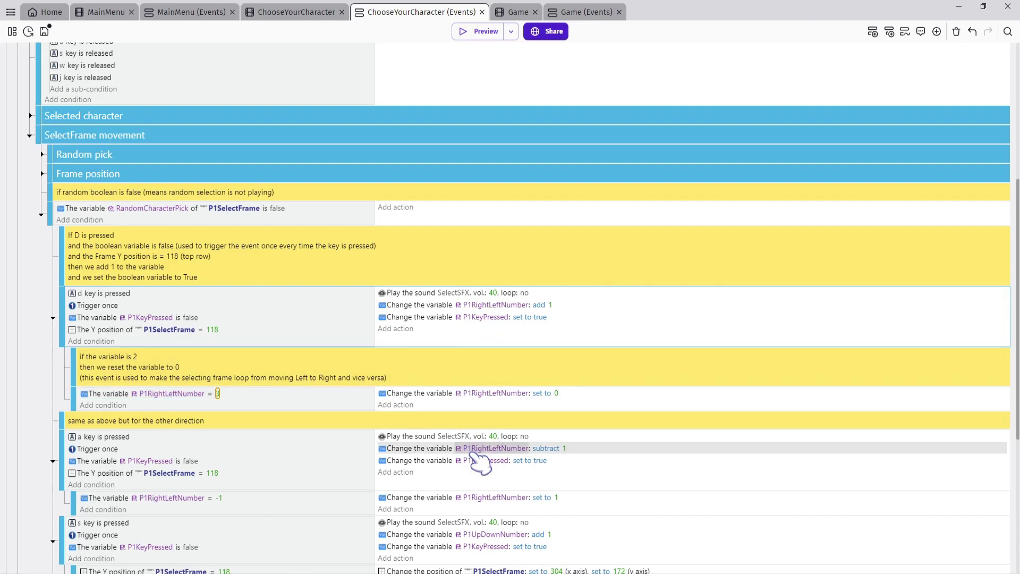
Make the 'a' key left-wrap set P1RightLeftNumber to 2 instead of 1.
{"action": "left_click", "coordinate": [490, 474]}
{"action": "scroll", "coordinate": [496, 481], "scroll_direction": "down", "scroll_amount": 3}
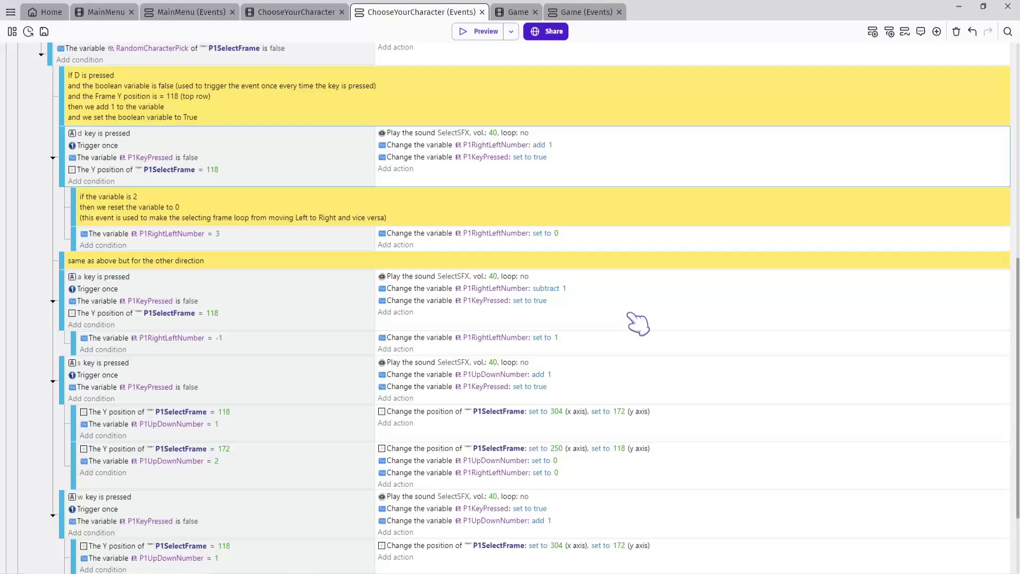
{"action": "left_click", "coordinate": [556, 337]}
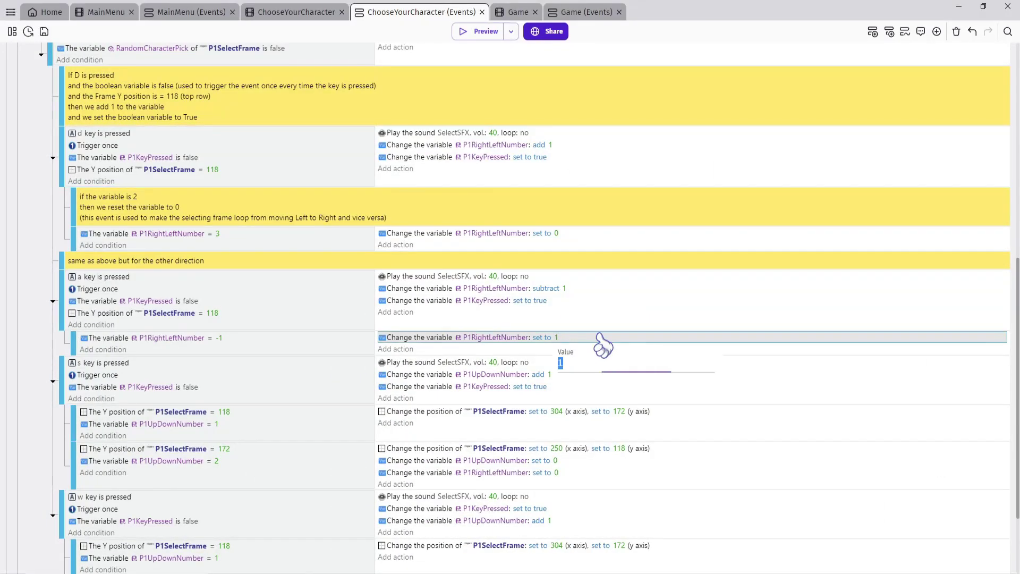
{"action": "left_click", "coordinate": [673, 326]}
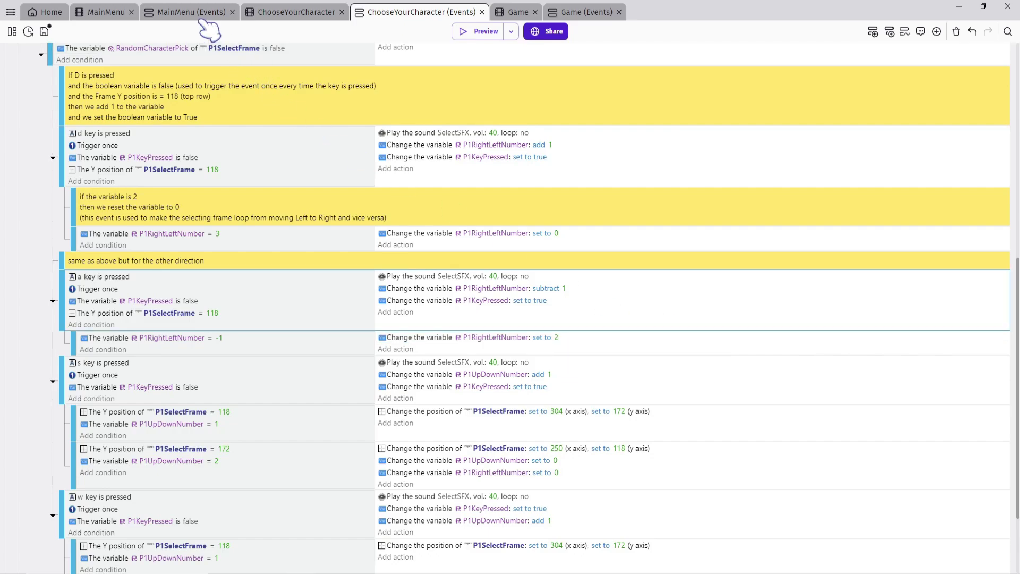
{"action": "left_click", "coordinate": [295, 12]}
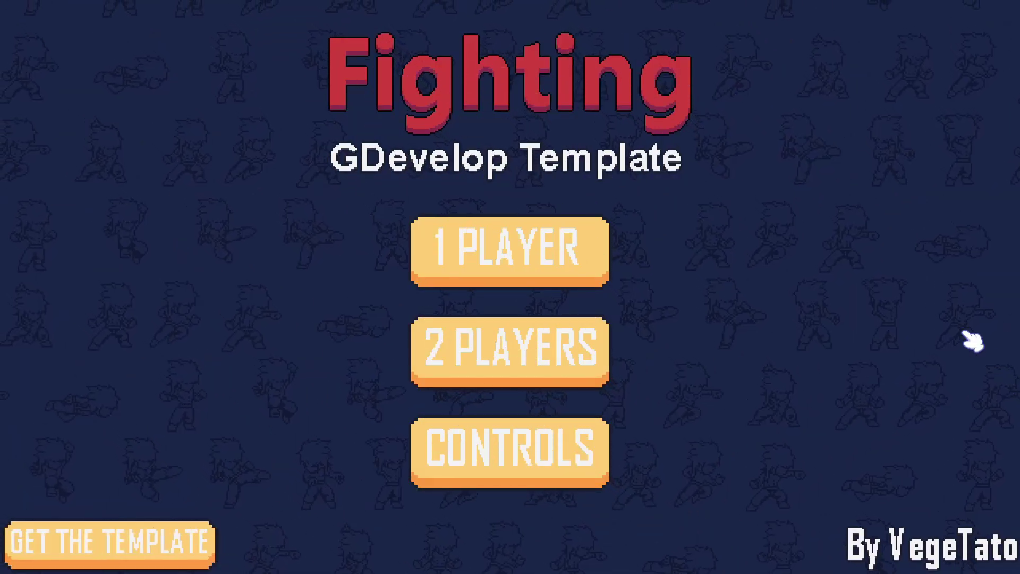
Start a 1 PLAYER game and cycle Player 1's cursor across the fighters with WASD.
{"action": "left_click", "coordinate": [566, 256]}
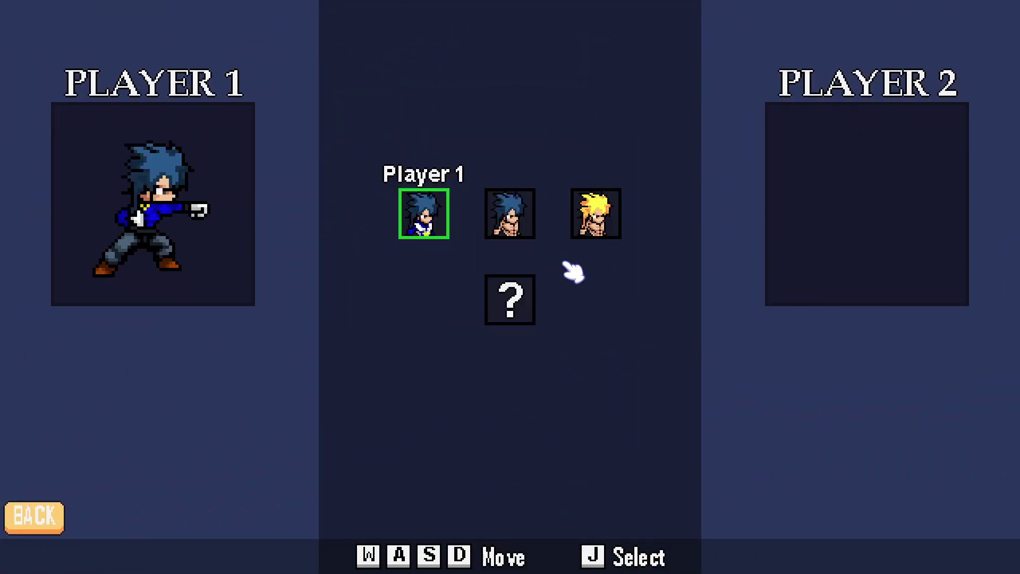
{"action": "left_click", "coordinate": [595, 226]}
{"action": "key", "text": "s"}
{"action": "key", "text": "w"}
{"action": "key", "text": "d"}
{"action": "key", "text": "d"}
{"action": "key", "text": "a"}
{"action": "key", "text": "d"}
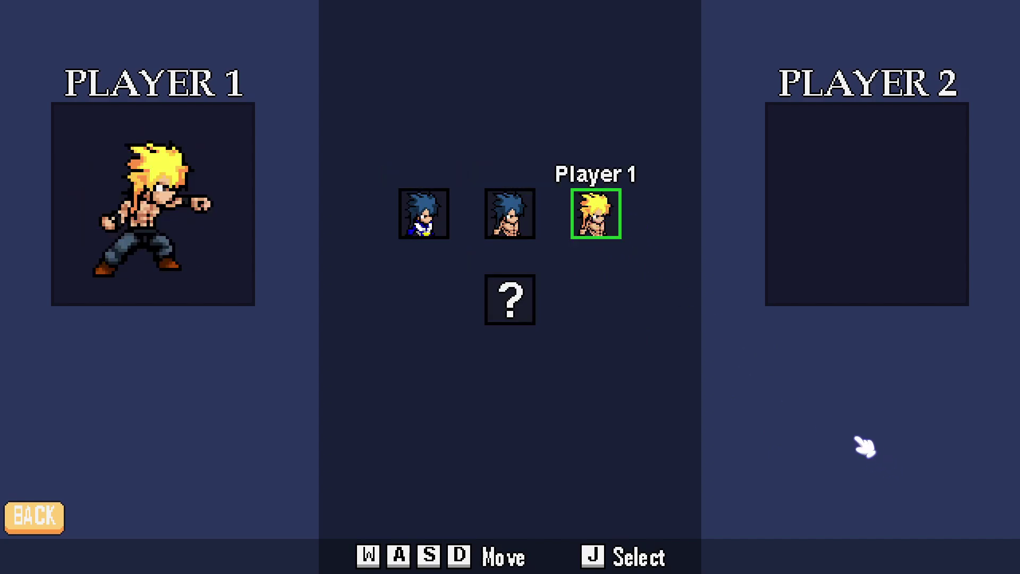
{"action": "key", "text": "a"}
Lock in Player 1's fighter with J, then select the blond fighter for Player 2.
{"action": "key", "text": "a"}
{"action": "key", "text": "s"}
{"action": "key", "text": "w"}
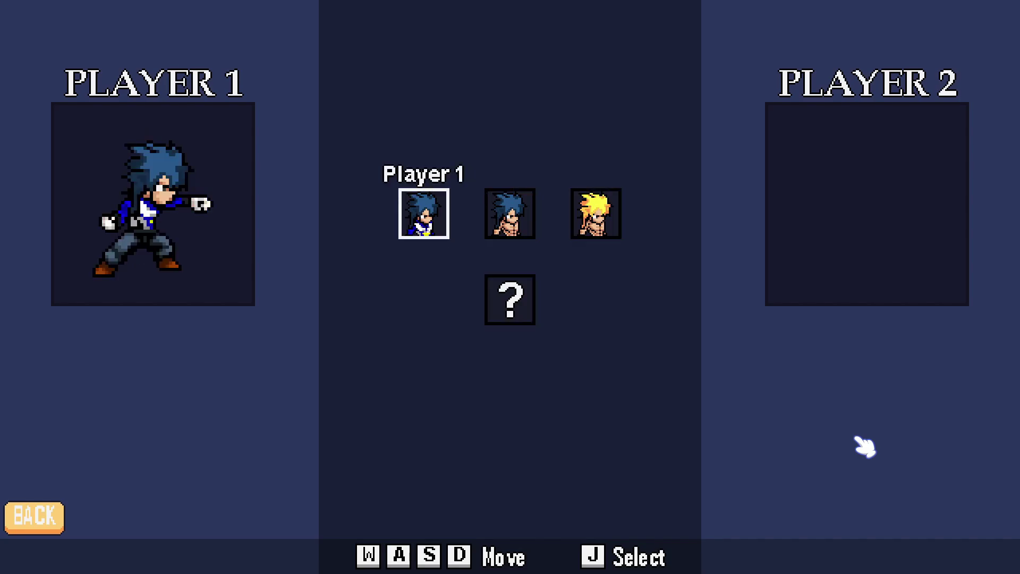
{"action": "key", "text": "a"}
{"action": "key", "text": "d"}
{"action": "key", "text": "d"}
{"action": "key", "text": "d"}
{"action": "key", "text": "a"}
{"action": "key", "text": "a"}
{"action": "key", "text": "d"}
{"action": "key", "text": "d"}
{"action": "key", "text": "d"}
{"action": "key", "text": "d"}
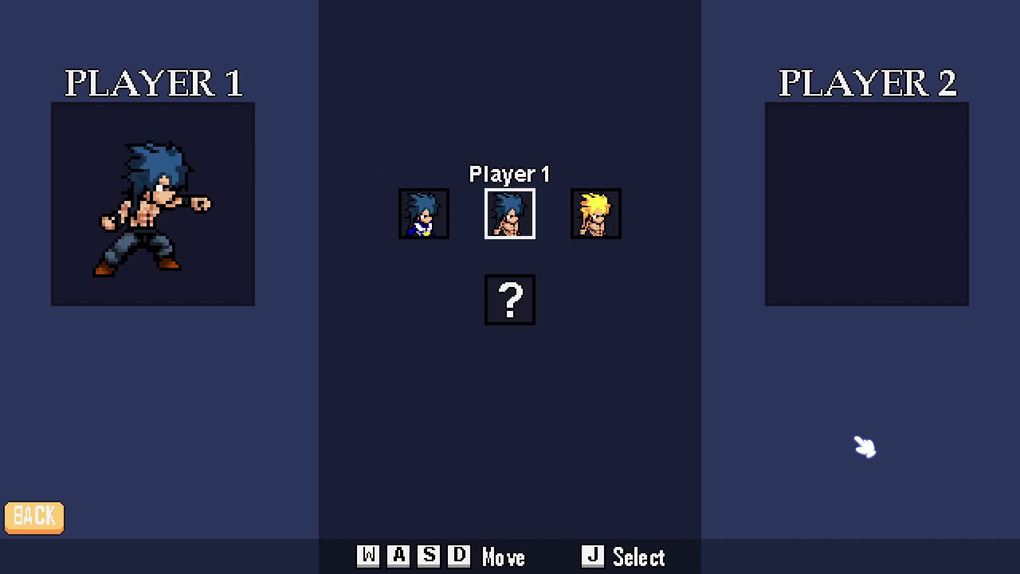
{"action": "key", "text": "d"}
{"action": "key", "text": "d"}
{"action": "key", "text": "j"}
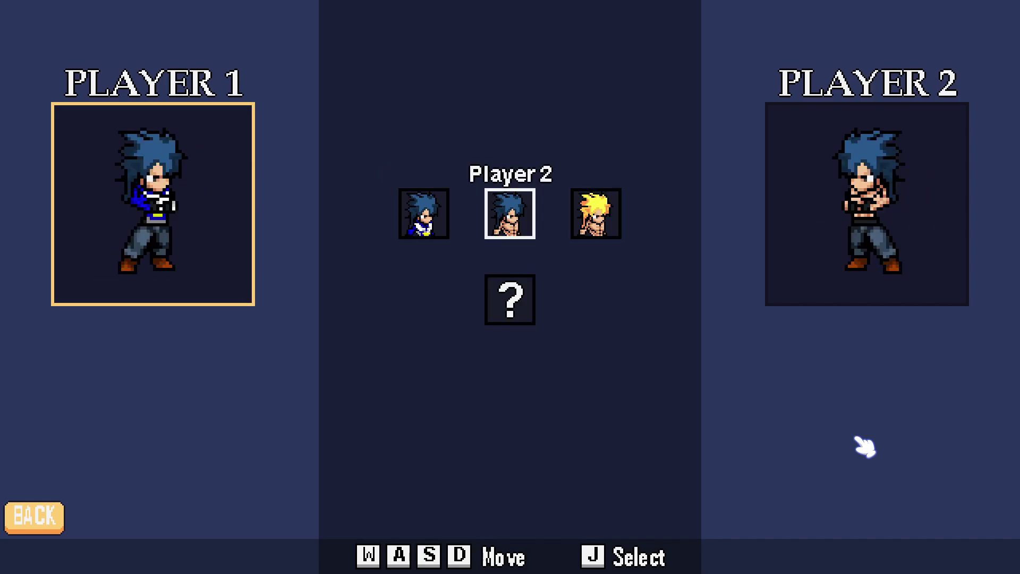
{"action": "key", "text": "d"}
{"action": "key", "text": "j"}
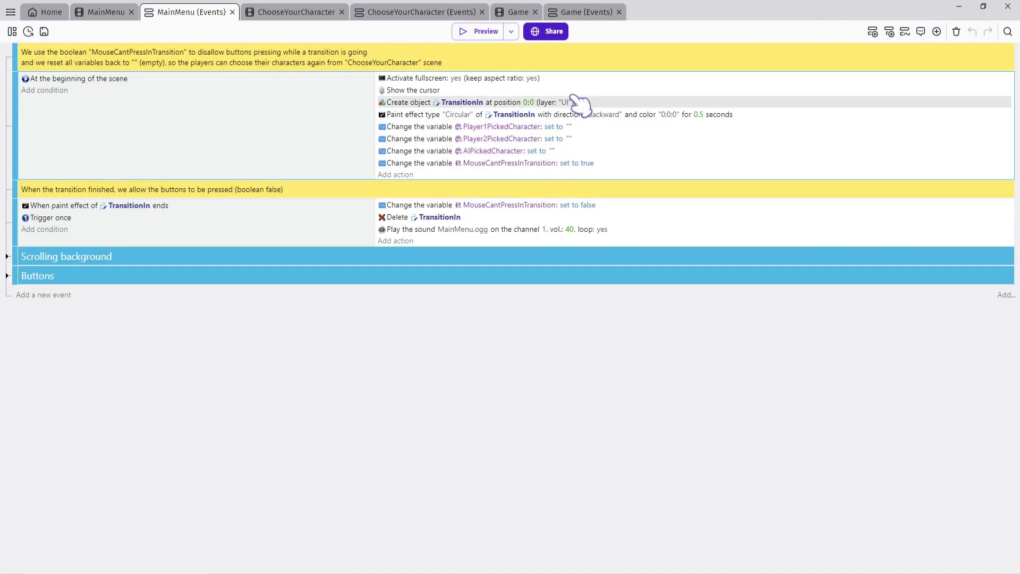
In the Game scene's Characters folder, duplicate Player1AnimationsNoneArmored and open the copy's editor.
{"action": "left_click", "coordinate": [518, 12]}
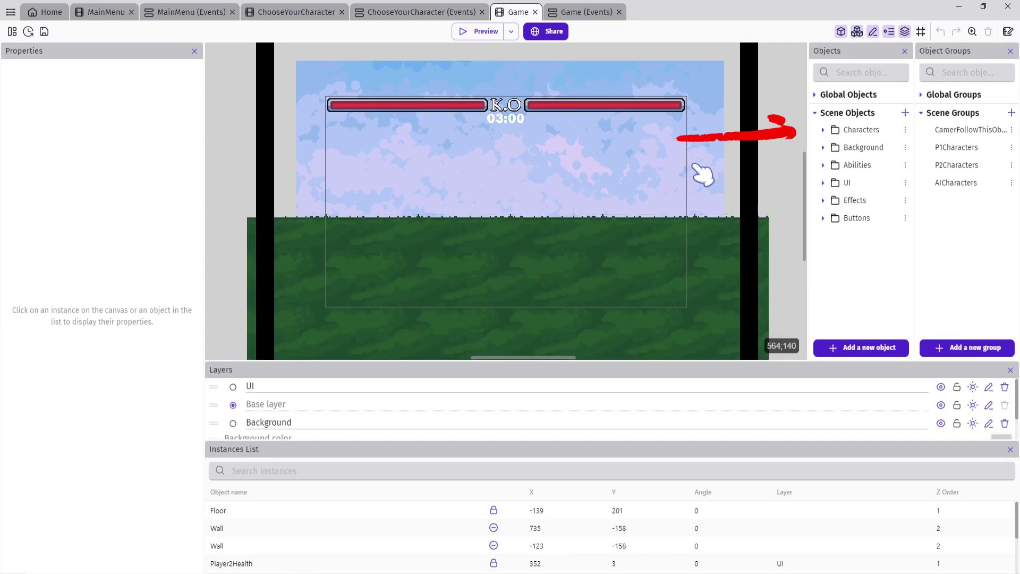
{"action": "left_click", "coordinate": [823, 131]}
{"action": "left_click", "coordinate": [871, 165]}
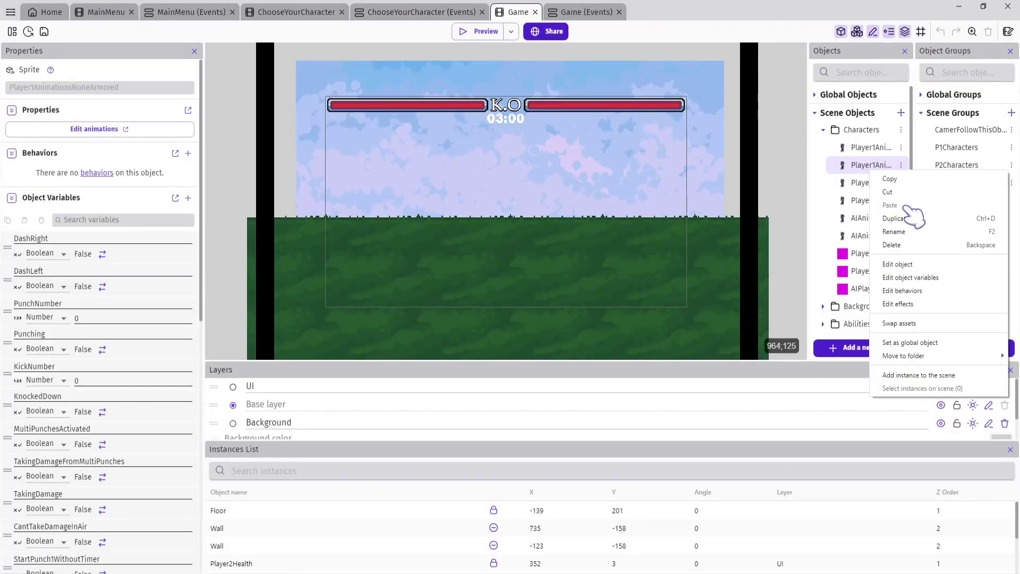
{"action": "left_click", "coordinate": [898, 218]}
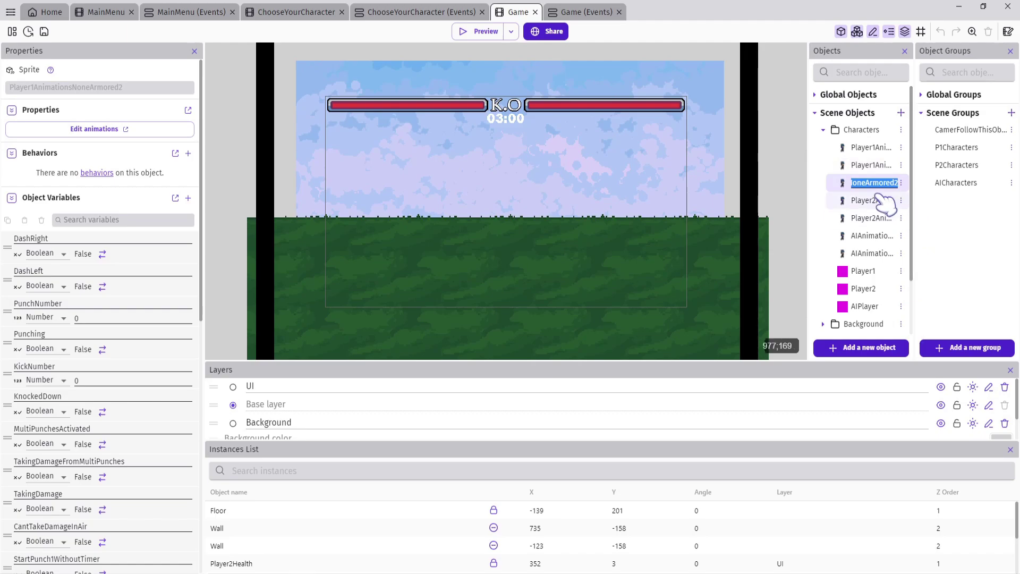
{"action": "key", "text": "Return"}
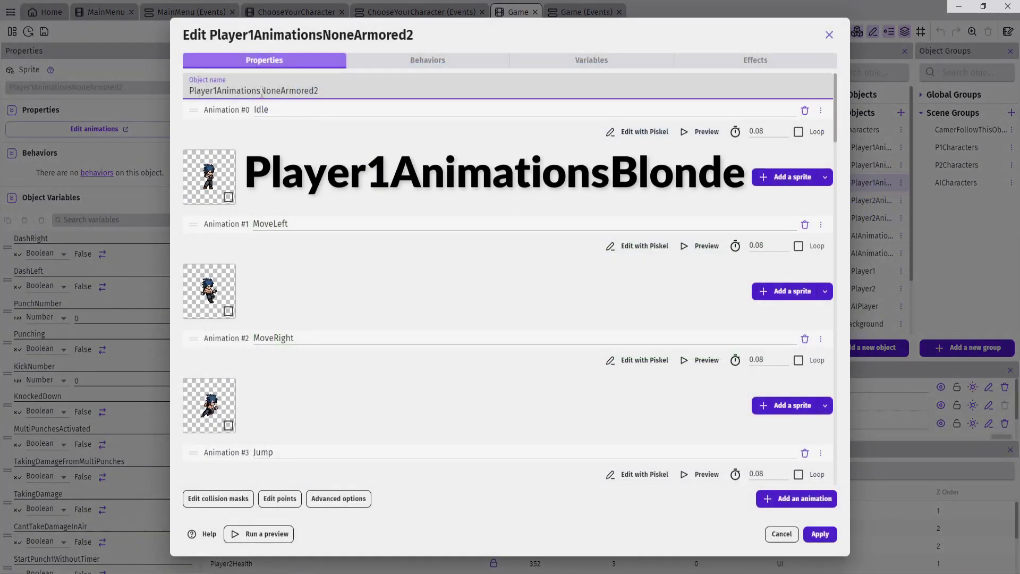
Rename the duplicate to Player1AnimationsBlonde and inspect the Idle sprite's points.
{"action": "type", "text": "de"}
{"action": "left_click", "coordinate": [296, 175]}
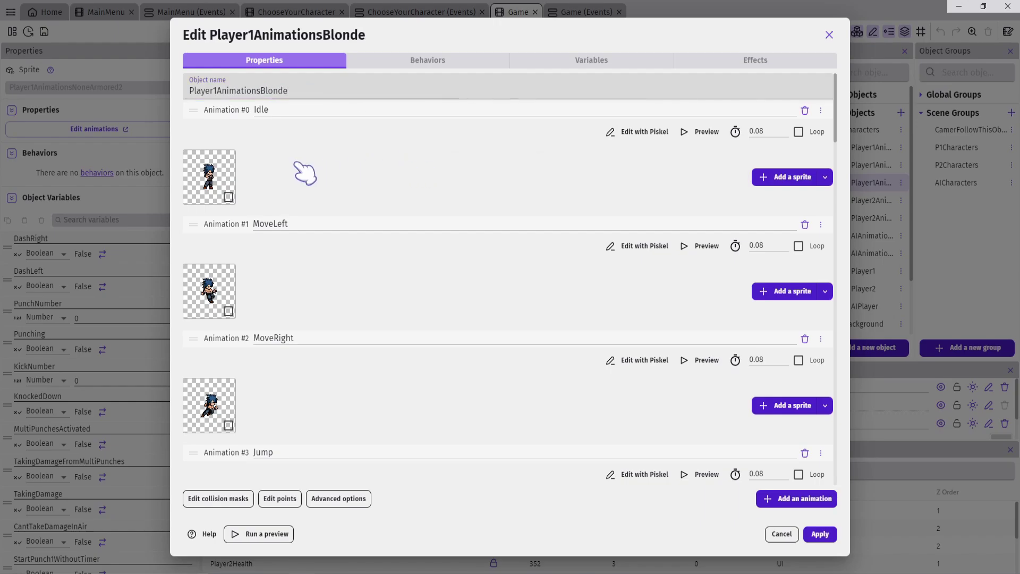
{"action": "scroll", "coordinate": [304, 172], "scroll_direction": "down", "scroll_amount": 10}
{"action": "scroll", "coordinate": [305, 173], "scroll_direction": "down", "scroll_amount": 20}
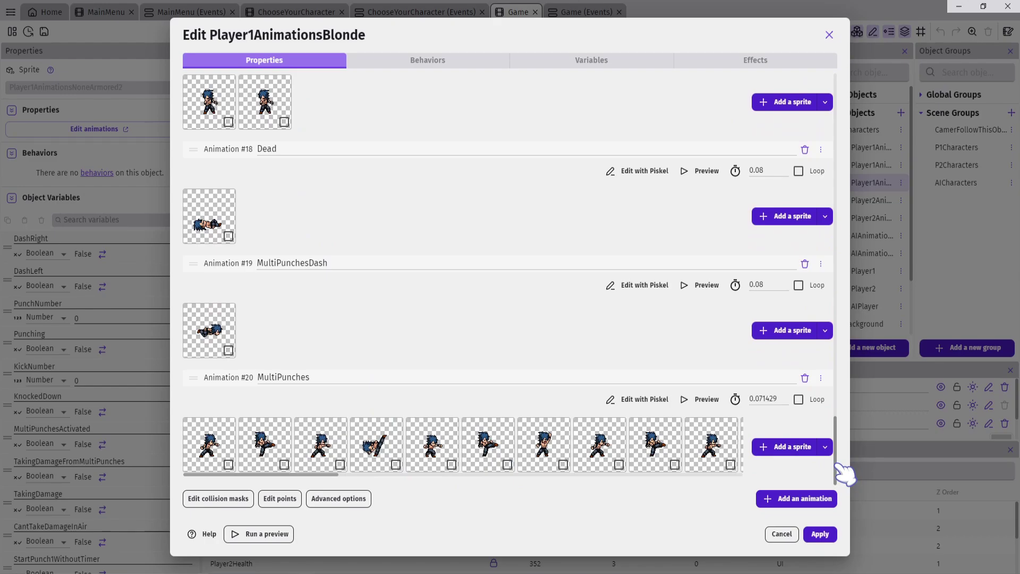
{"action": "left_click_drag", "start_coordinate": [838, 467], "coordinate": [845, 102]}
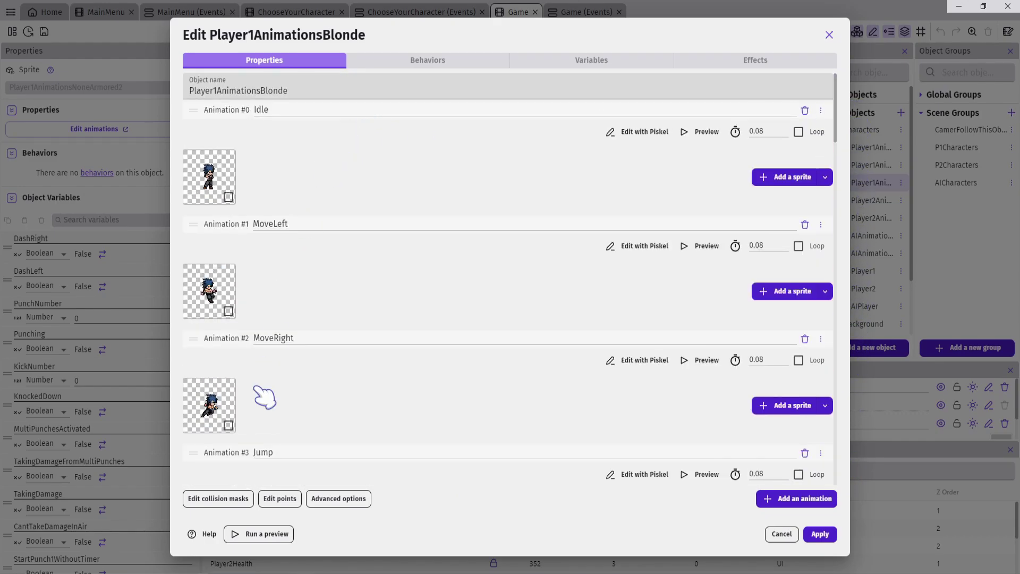
{"action": "left_click", "coordinate": [280, 498]}
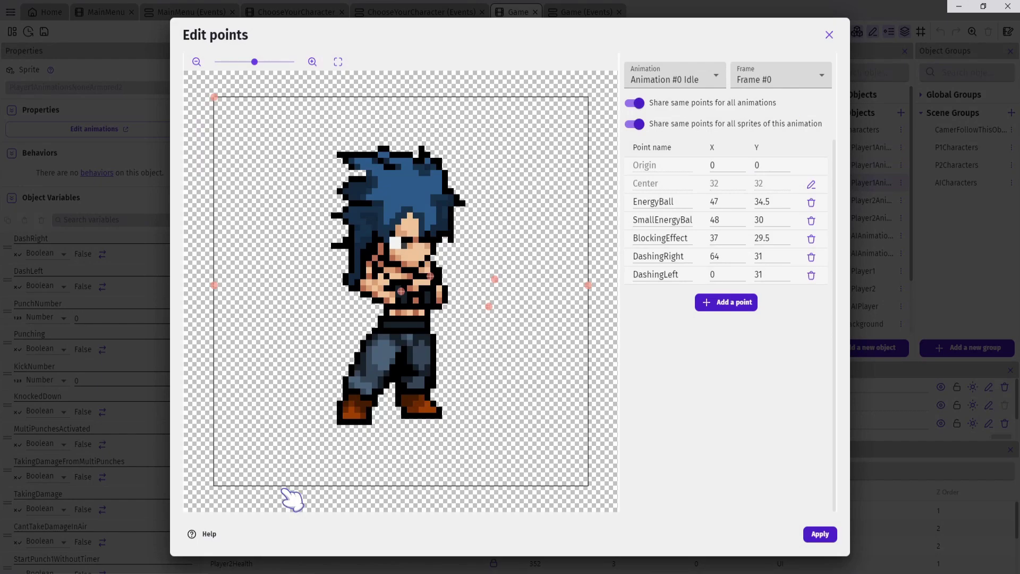
{"action": "key", "text": "Escape"}
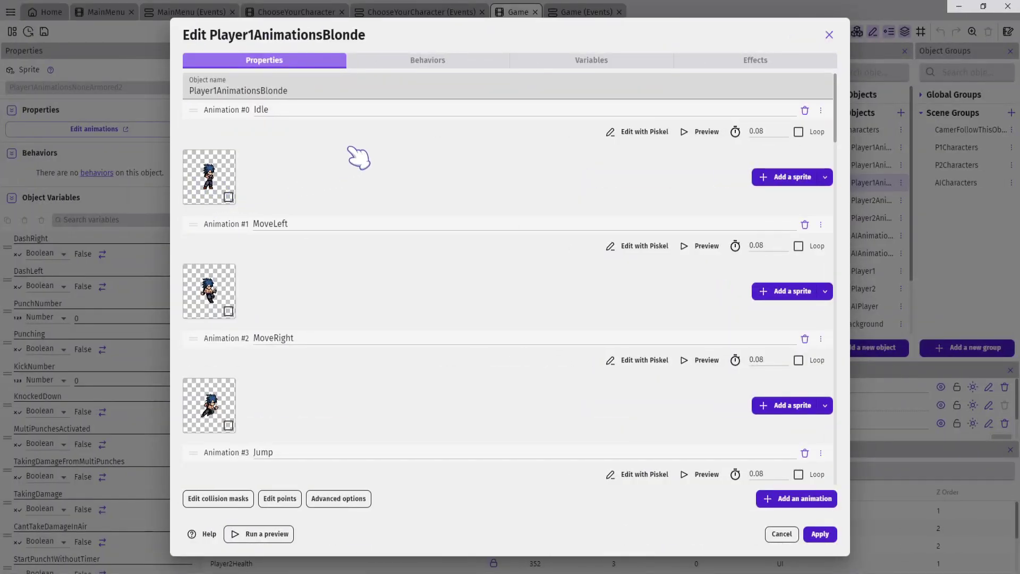
Replace the dark-haired Idle frame with the blonde frame, check its points, and apply.
{"action": "left_click", "coordinate": [781, 183]}
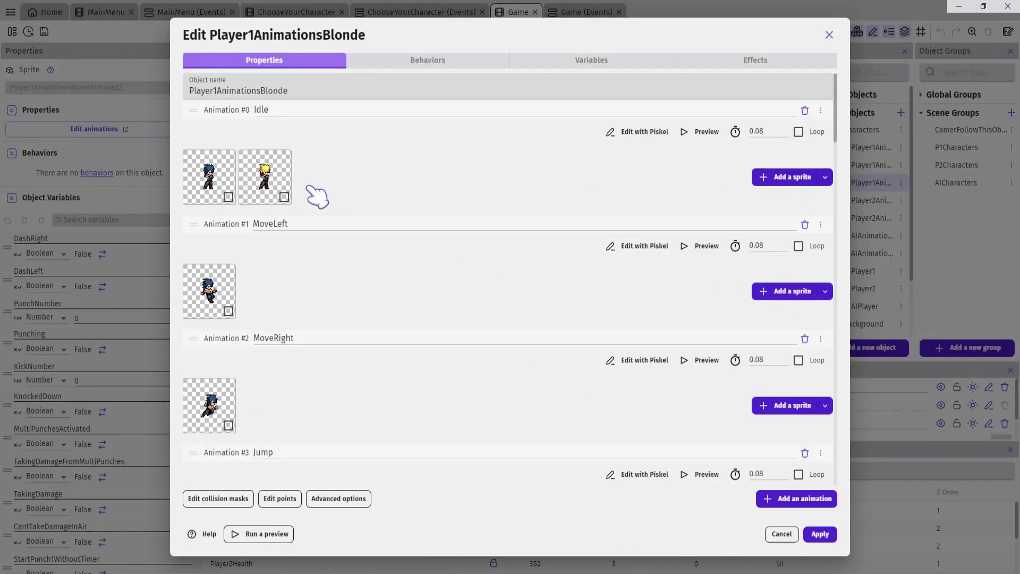
{"action": "right_click", "coordinate": [220, 171]}
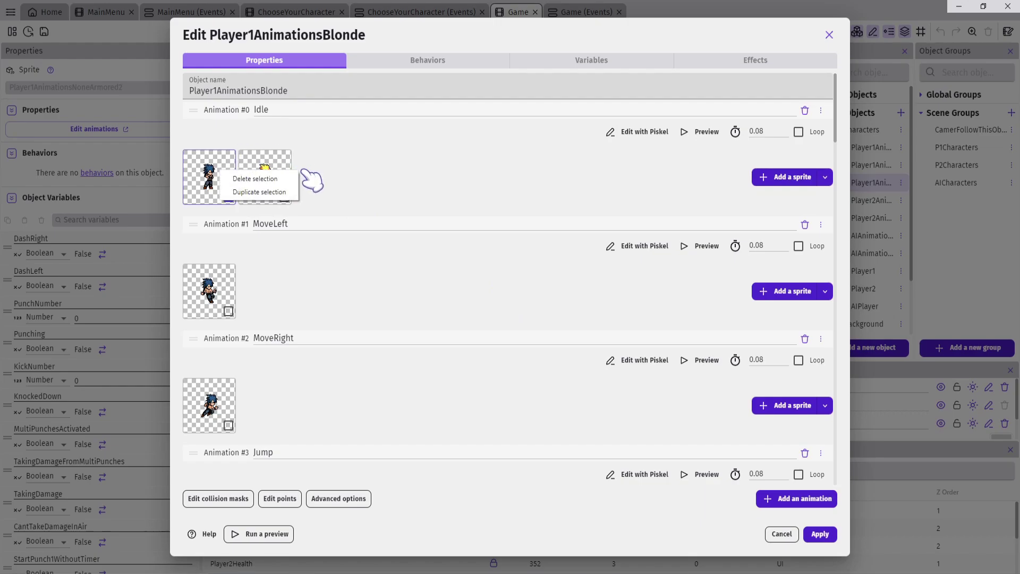
{"action": "left_click", "coordinate": [281, 179]}
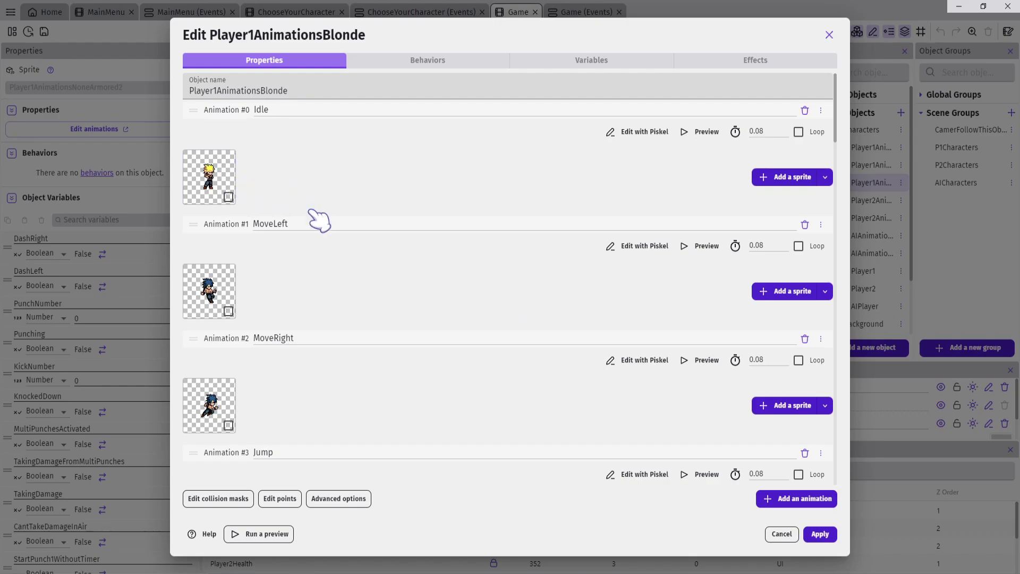
{"action": "left_click", "coordinate": [279, 499]}
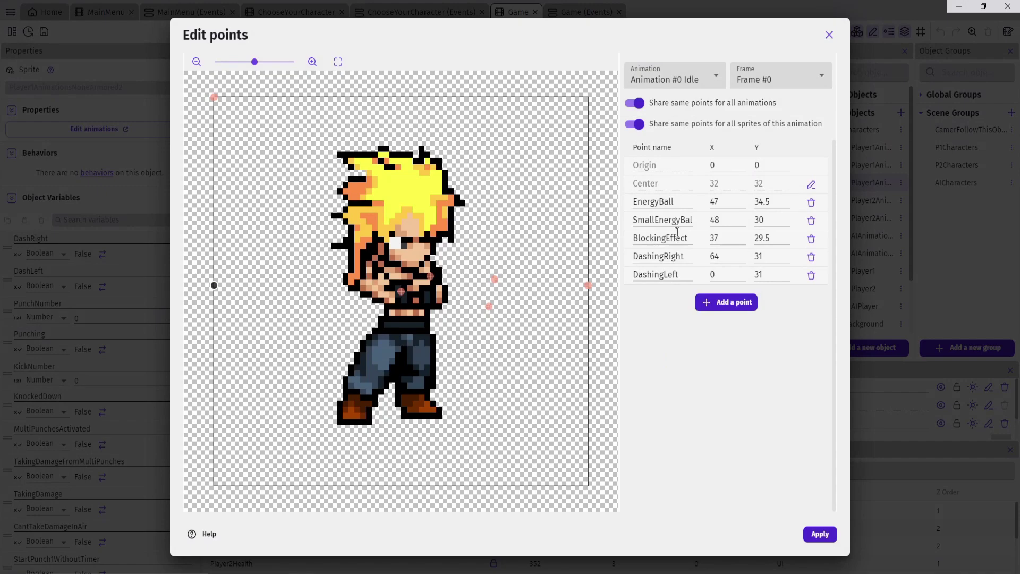
{"action": "left_click", "coordinate": [829, 35]}
{"action": "scroll", "coordinate": [614, 392], "scroll_direction": "down", "scroll_amount": 15}
{"action": "scroll", "coordinate": [593, 380], "scroll_direction": "up", "scroll_amount": 10}
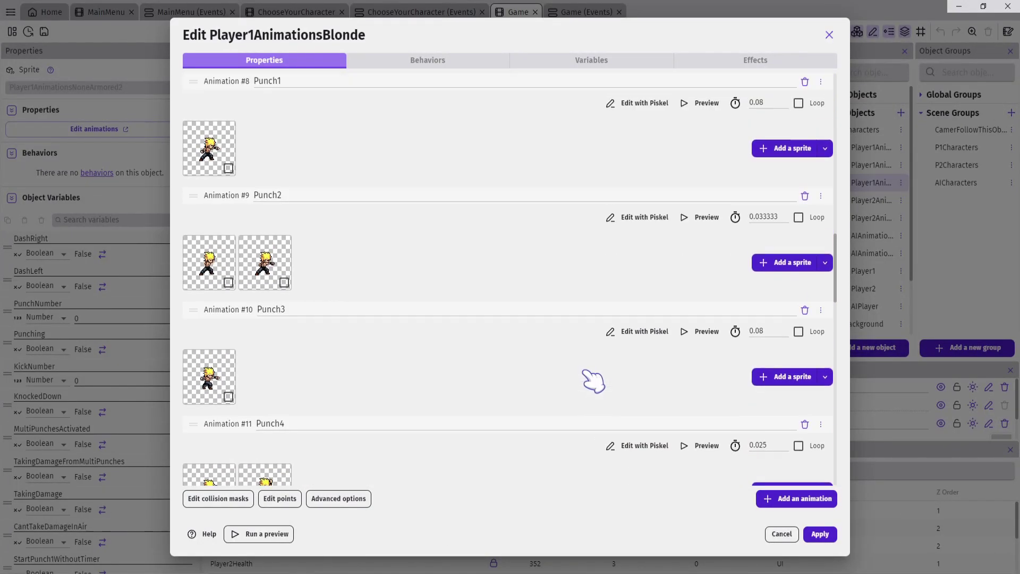
{"action": "scroll", "coordinate": [593, 381], "scroll_direction": "up", "scroll_amount": 15}
{"action": "scroll", "coordinate": [588, 382], "scroll_direction": "down", "scroll_amount": 20}
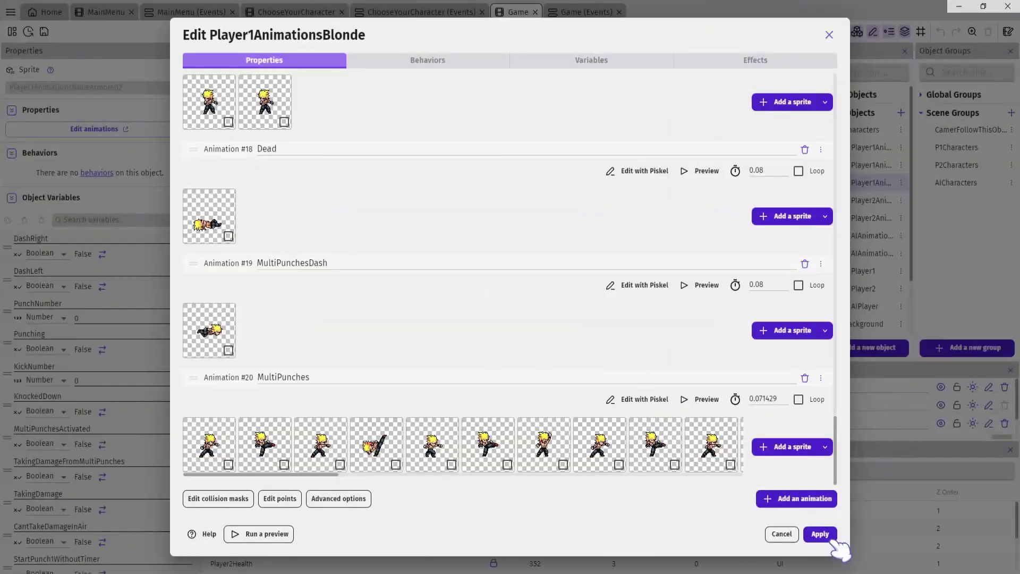
{"action": "left_click", "coordinate": [832, 540]}
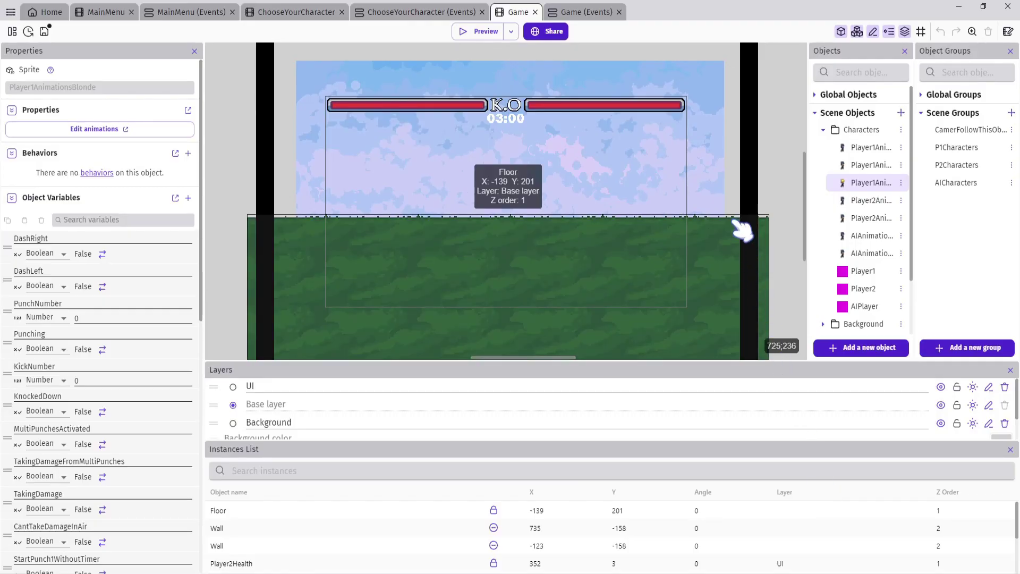
Duplicate Player1AnimationsBlonde as Player2AnimationsBlonde and move it beside the other Player2 objects.
{"action": "left_click", "coordinate": [871, 186]}
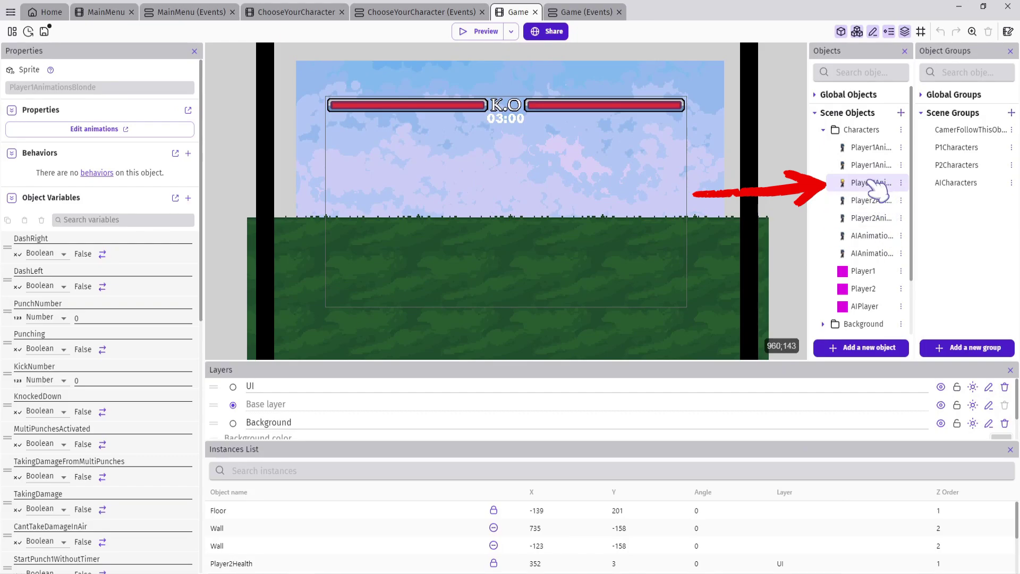
{"action": "right_click", "coordinate": [867, 184]}
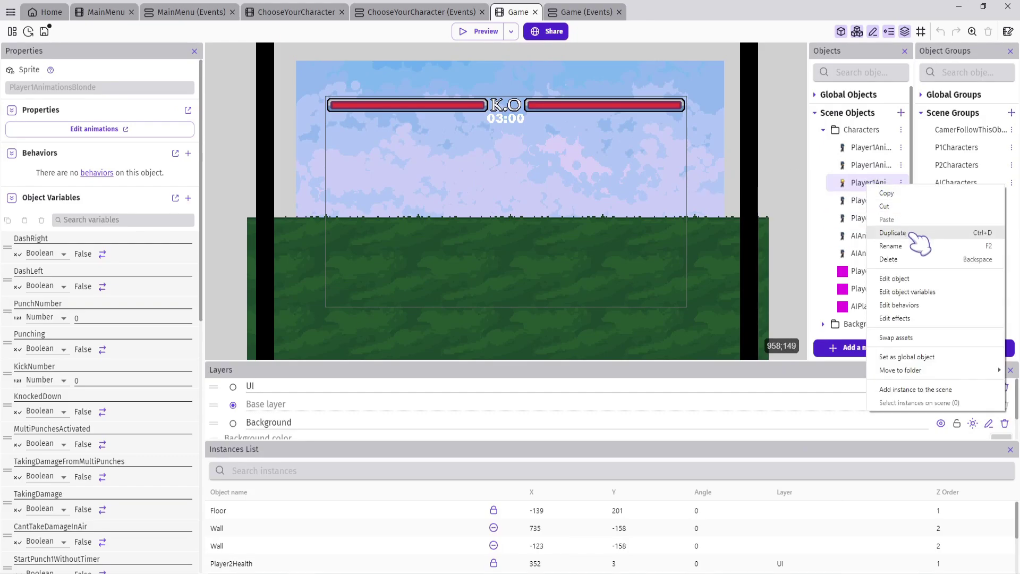
{"action": "left_click", "coordinate": [892, 233]}
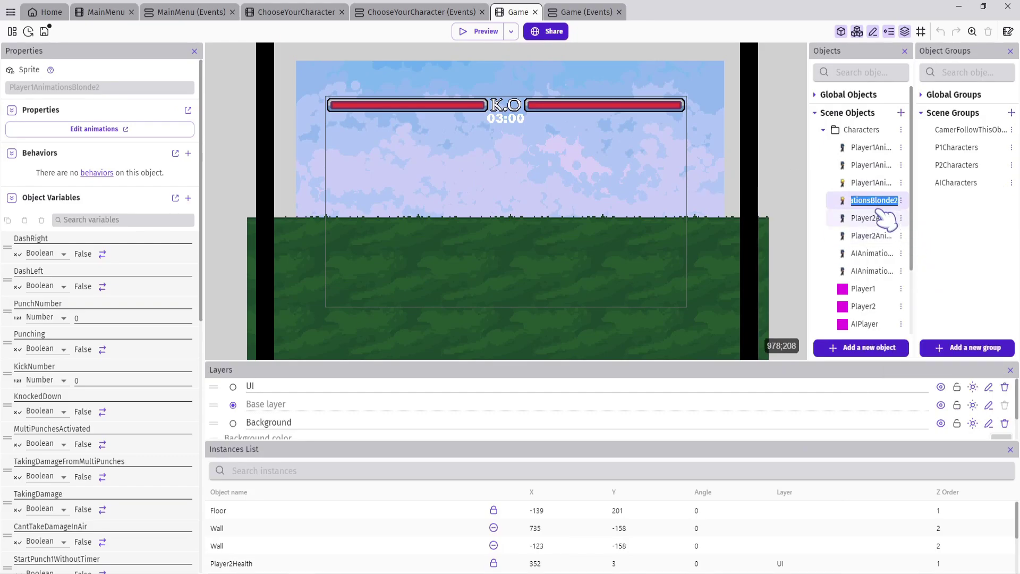
{"action": "double_click", "coordinate": [856, 200]}
{"action": "key", "text": "BackSpace"}
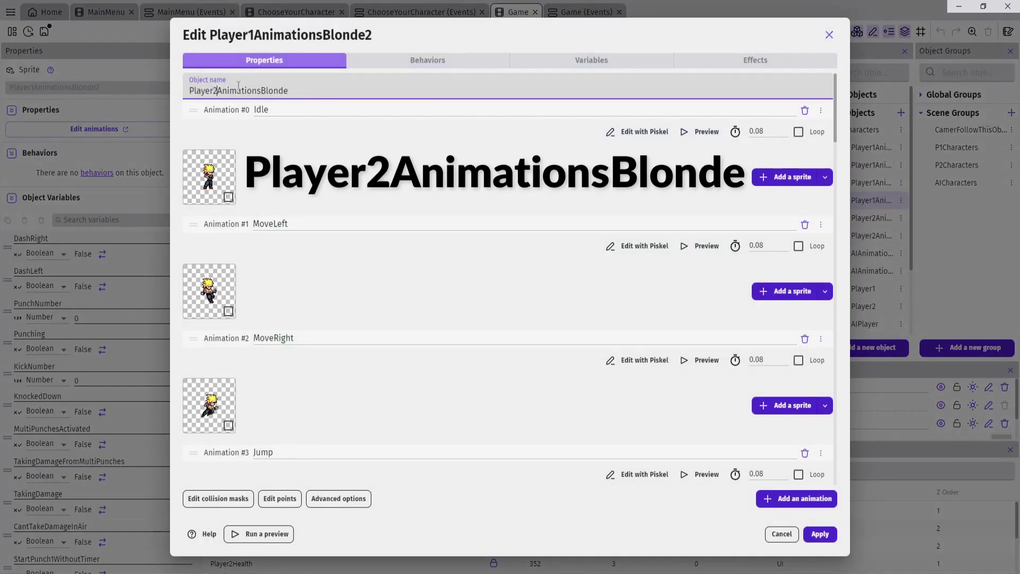
{"action": "left_click", "coordinate": [820, 534]}
{"action": "left_click_drag", "start_coordinate": [871, 200], "coordinate": [877, 245]}
Duplicate Player2AnimationsBlonde and rename the copy AIAnimationsBlonde.
{"action": "right_click", "coordinate": [875, 237]}
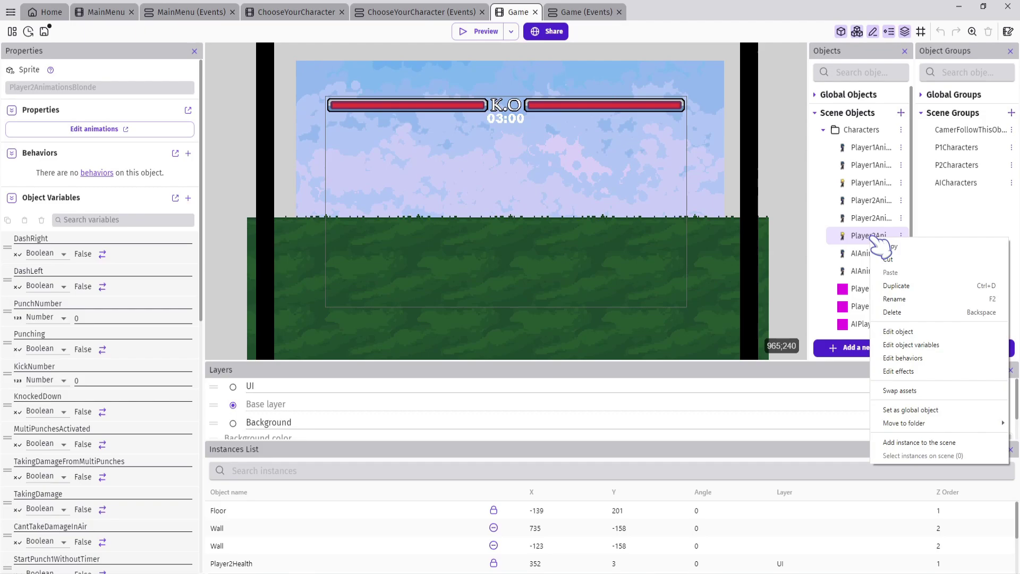
{"action": "left_click", "coordinate": [863, 292]}
{"action": "key", "text": "Return"}
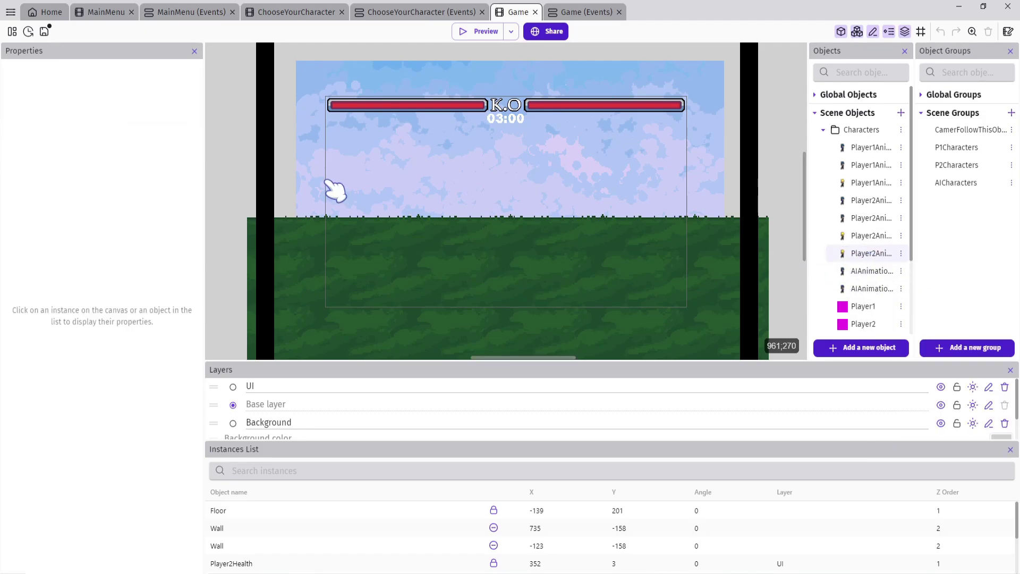
{"action": "key", "text": "Return"}
{"action": "type", "text": "AIAnimationsBlonde2"}
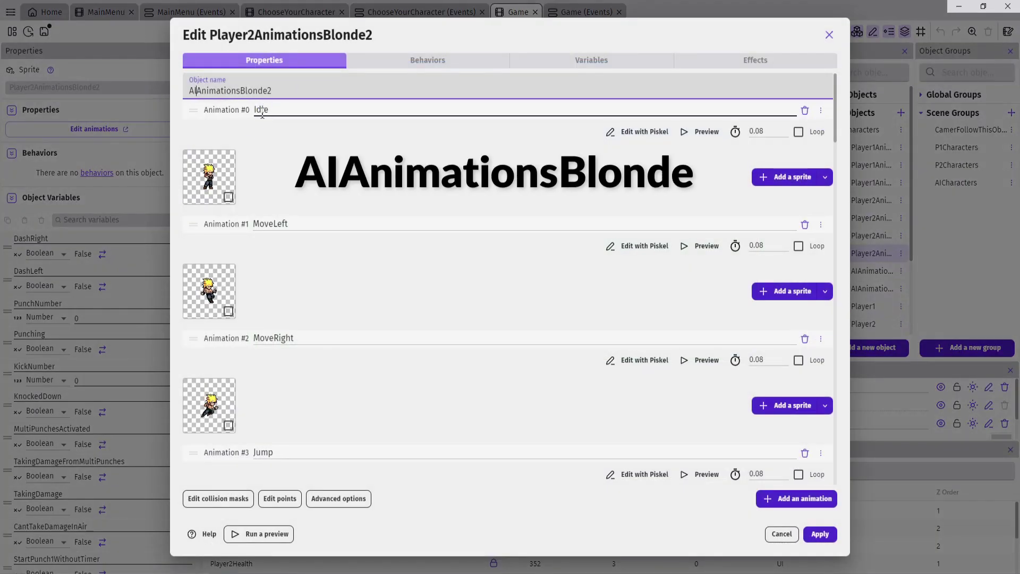
{"action": "key", "text": "BackSpace"}
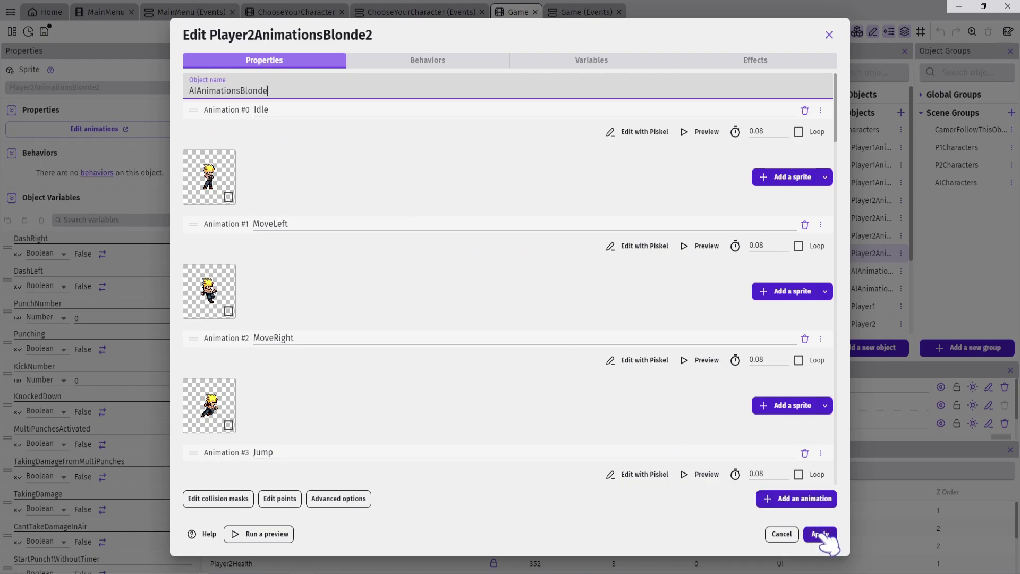
{"action": "key", "text": "Return"}
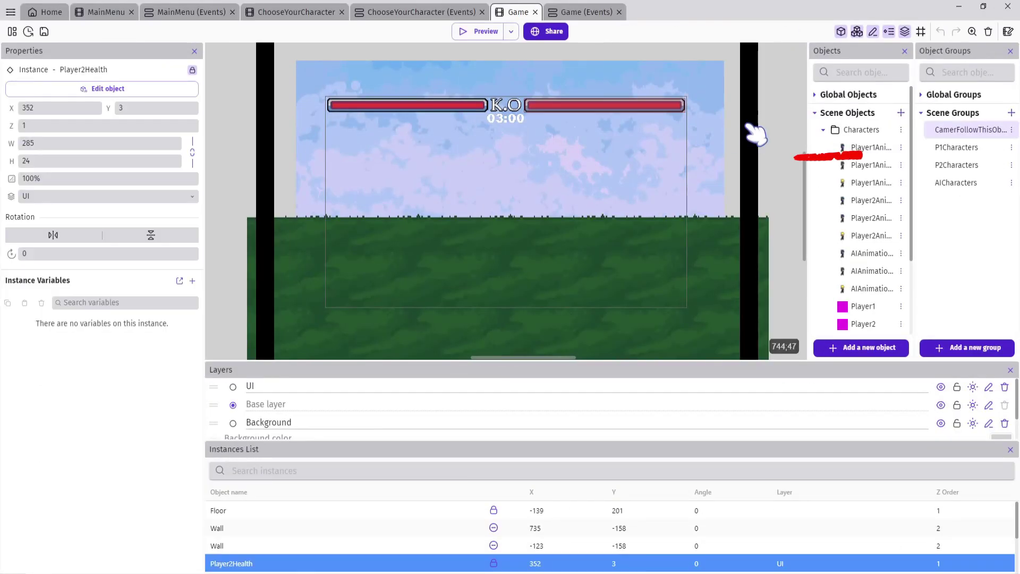
Add Player1AnimationsBlonde to the P1Characters group.
{"action": "left_click", "coordinate": [776, 109]}
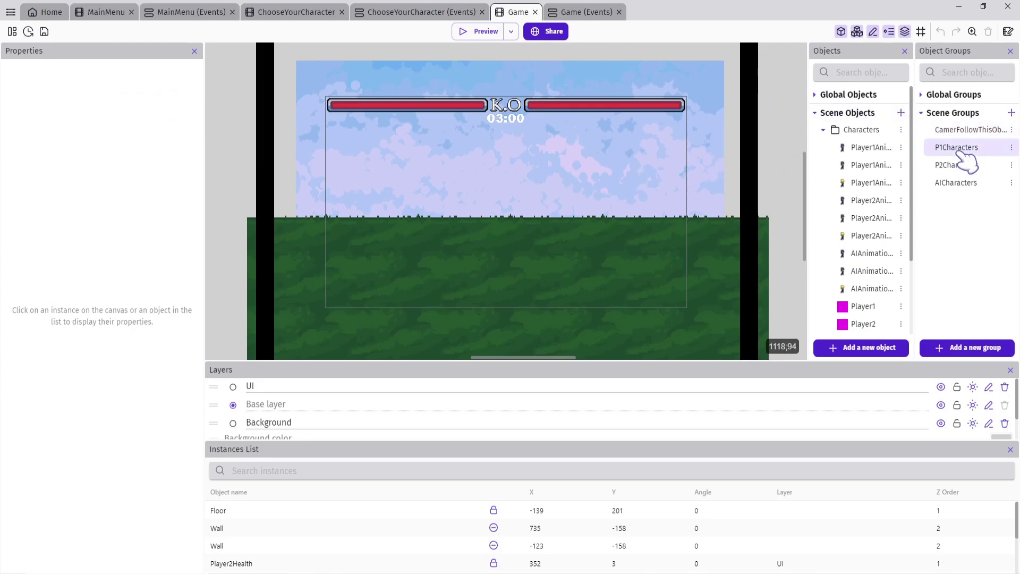
{"action": "double_click", "coordinate": [954, 148]}
{"action": "left_click", "coordinate": [248, 176]}
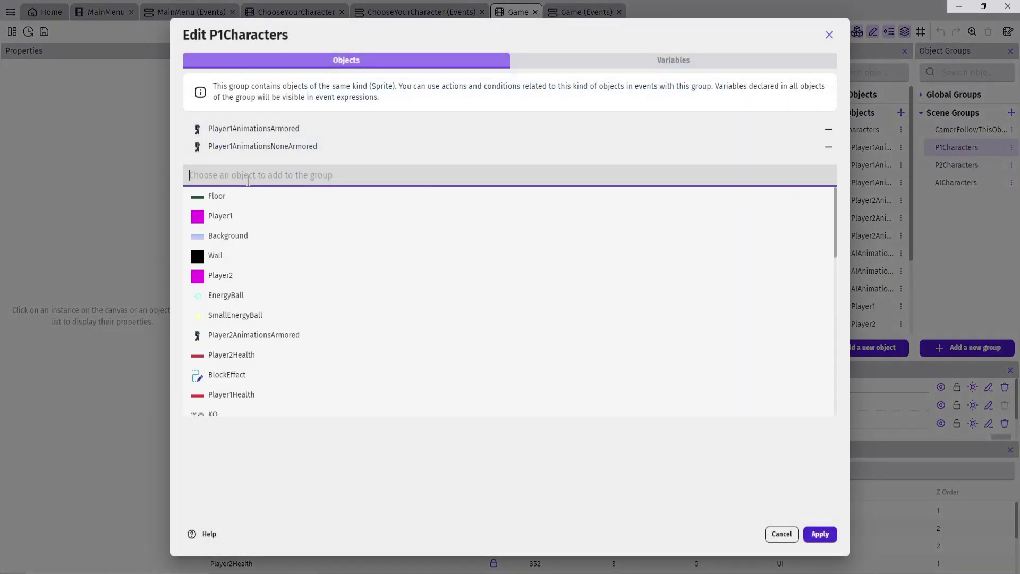
{"action": "type", "text": "player1"}
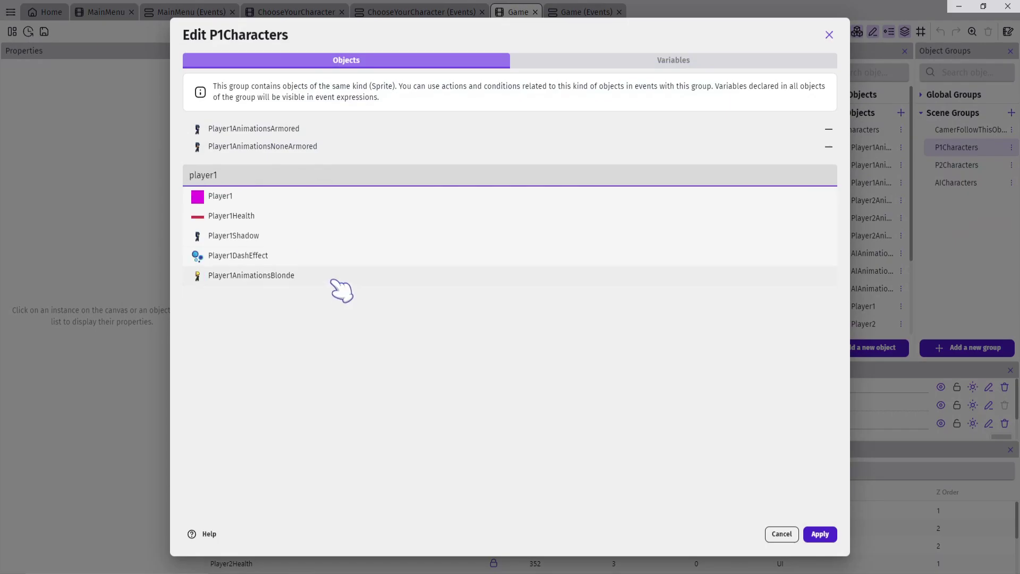
{"action": "left_click", "coordinate": [253, 276]}
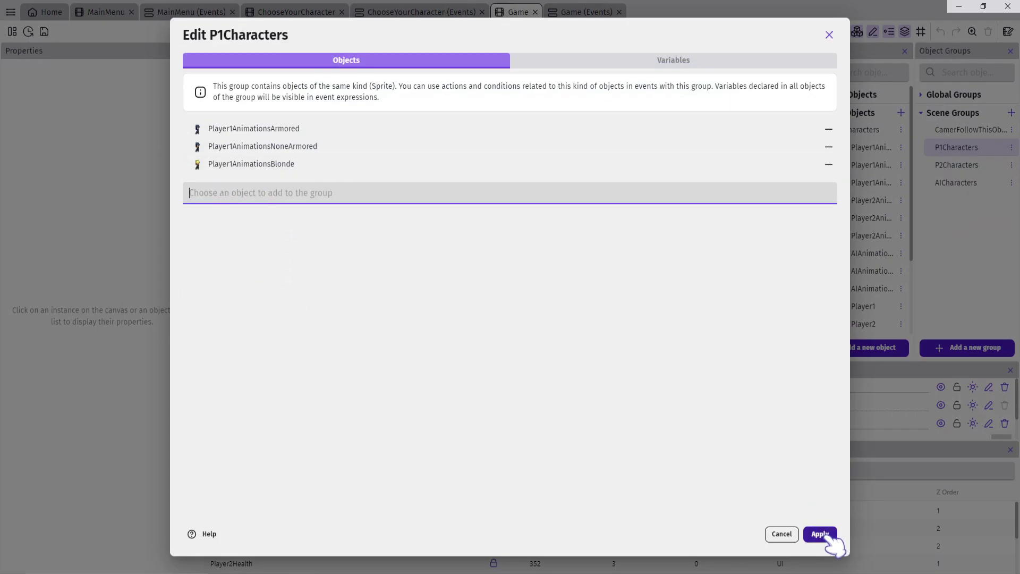
{"action": "left_click", "coordinate": [959, 186]}
Add Player2AnimationsBlonde to the P2Characters group.
{"action": "double_click", "coordinate": [964, 167]}
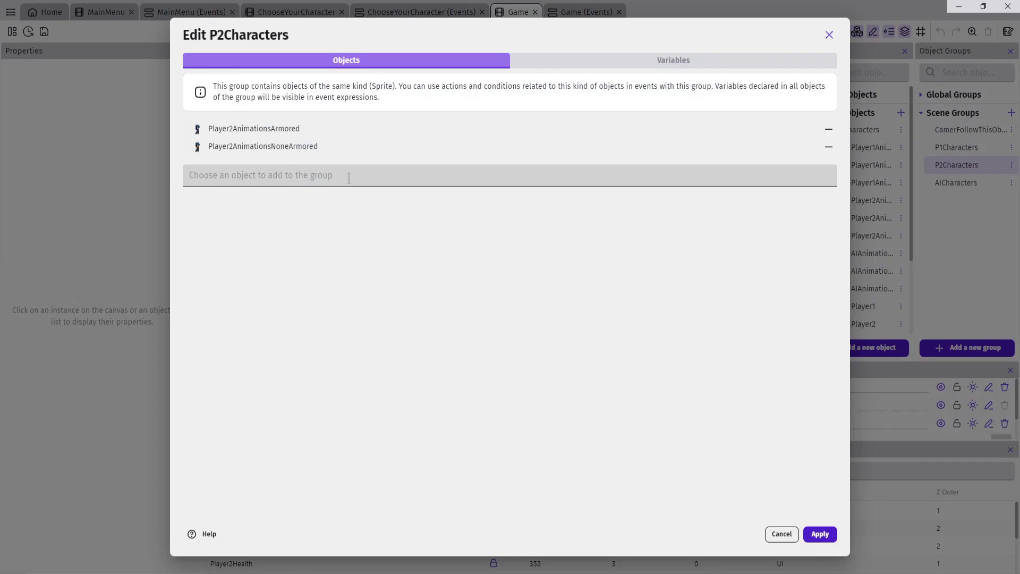
{"action": "left_click", "coordinate": [280, 180]}
{"action": "type", "text": "player2"}
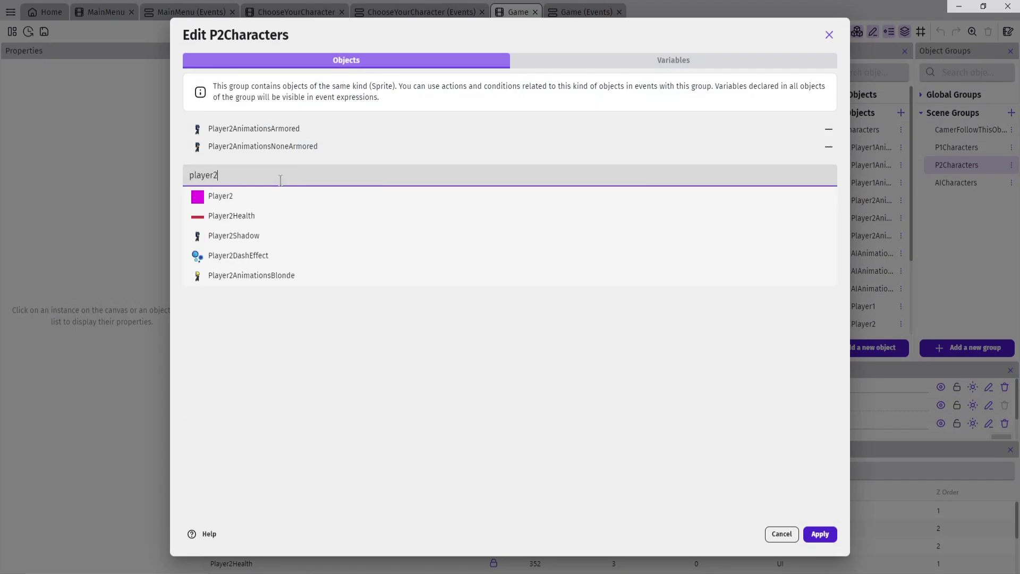
{"action": "left_click", "coordinate": [285, 275]}
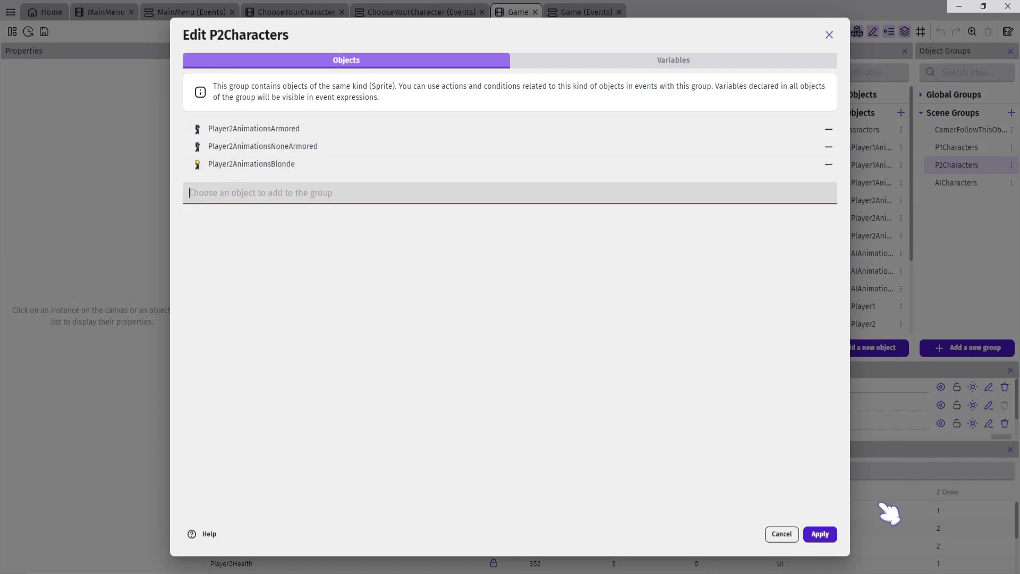
{"action": "left_click", "coordinate": [819, 534]}
Add AIAnimationsBlonde to the AICharacters group and apply.
{"action": "left_click", "coordinate": [956, 183]}
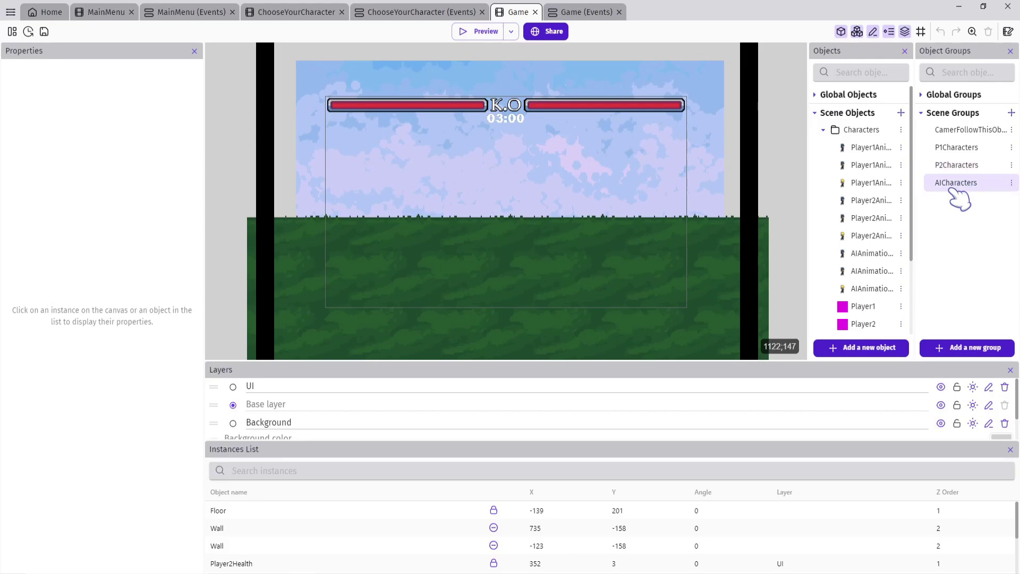
{"action": "double_click", "coordinate": [956, 183]}
{"action": "left_click", "coordinate": [240, 176]}
{"action": "type", "text": "ai"}
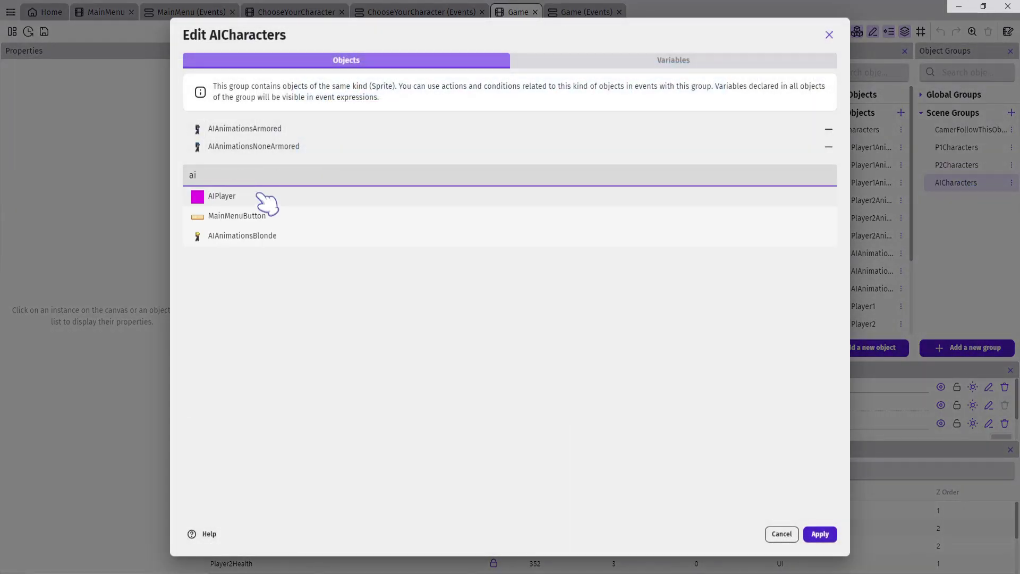
{"action": "left_click", "coordinate": [272, 236]}
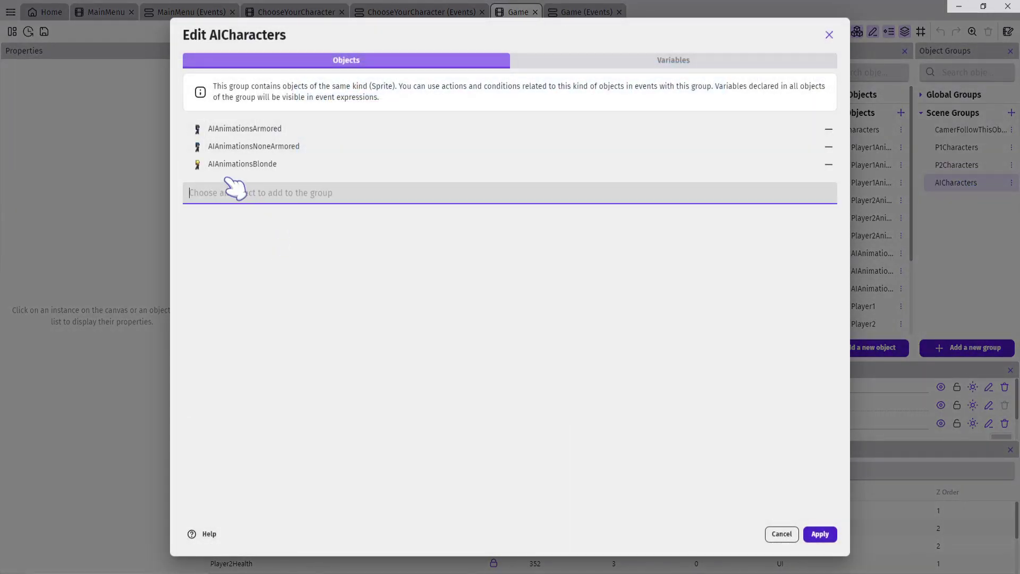
{"action": "left_click", "coordinate": [819, 534]}
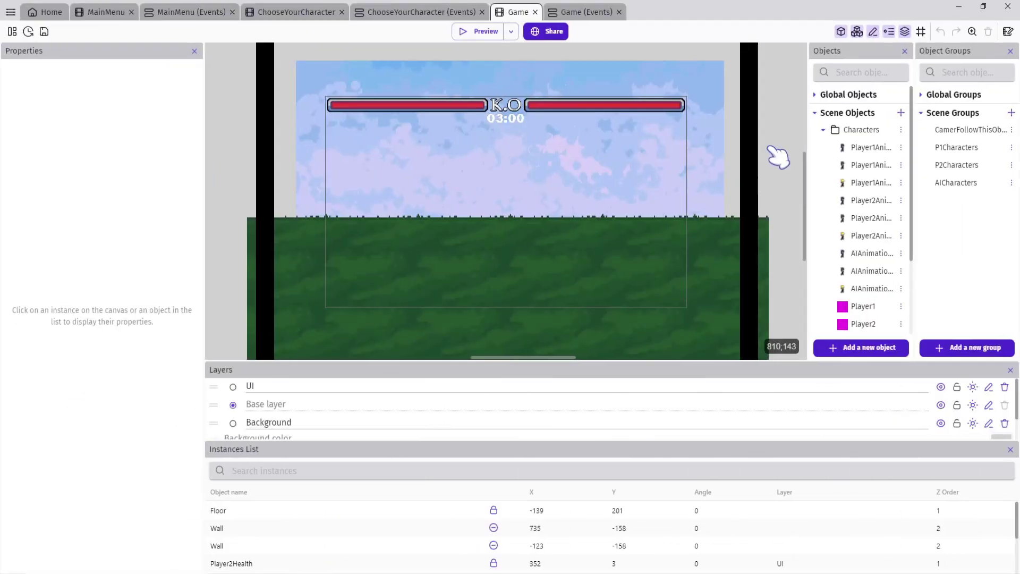
Duplicate the player 1 NoneArmored spawn event and change its compared character to "Blonde".
{"action": "left_click", "coordinate": [589, 14]}
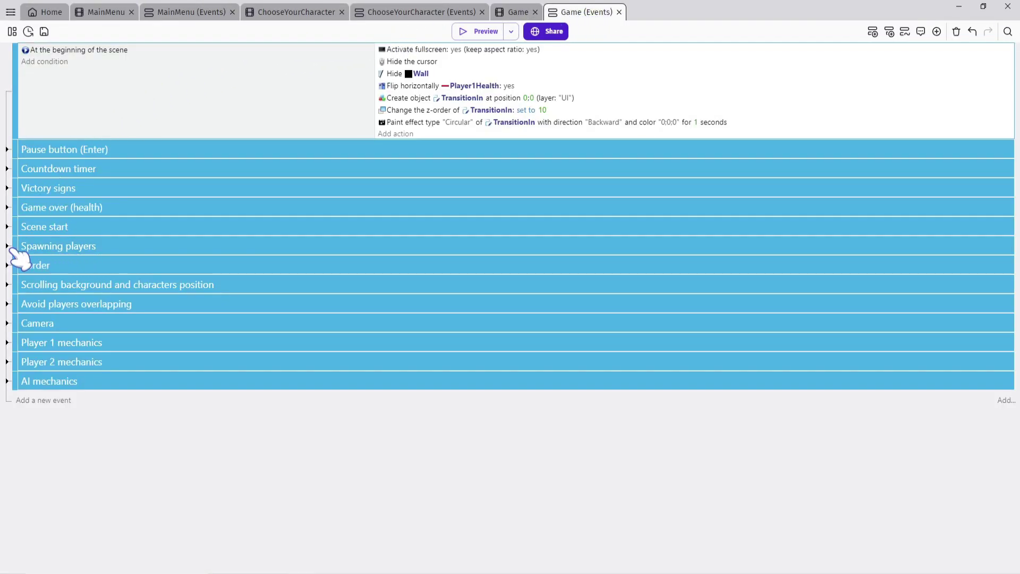
{"action": "left_click", "coordinate": [7, 246]}
{"action": "scroll", "coordinate": [227, 303], "scroll_direction": "down", "scroll_amount": 2}
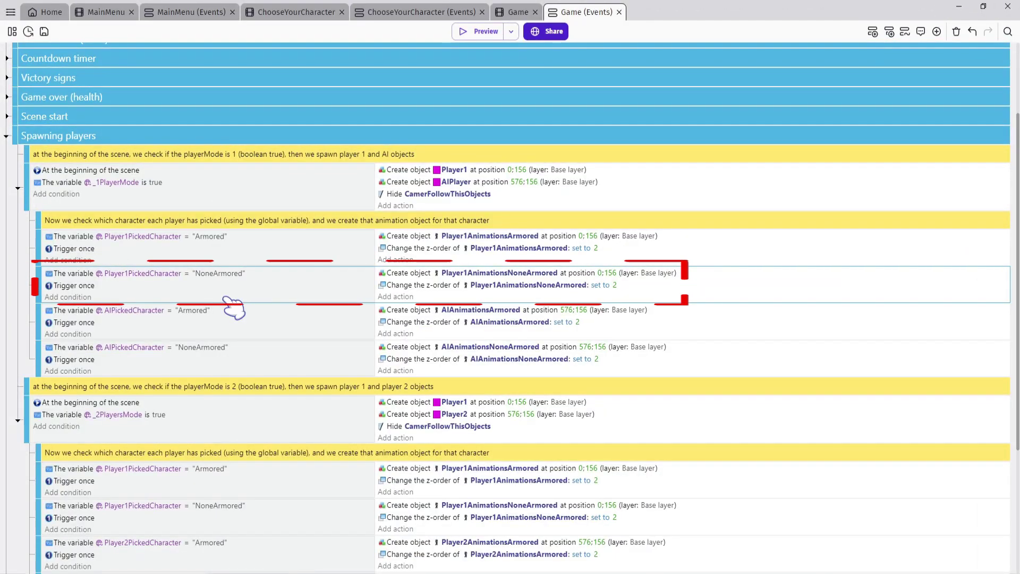
{"action": "key", "text": "ctrl+c"}
{"action": "key", "text": "ctrl+v"}
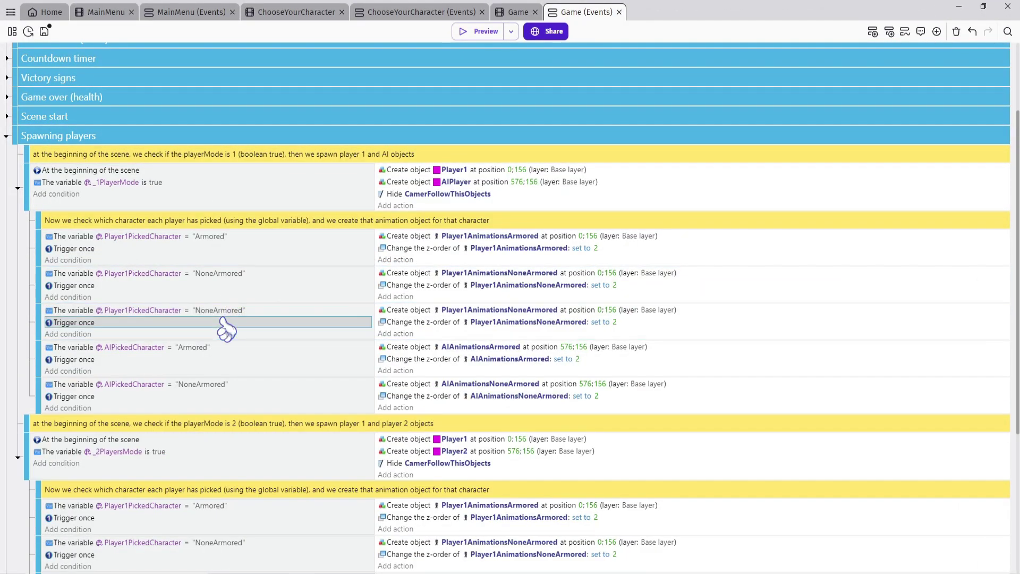
{"action": "left_click", "coordinate": [226, 310]}
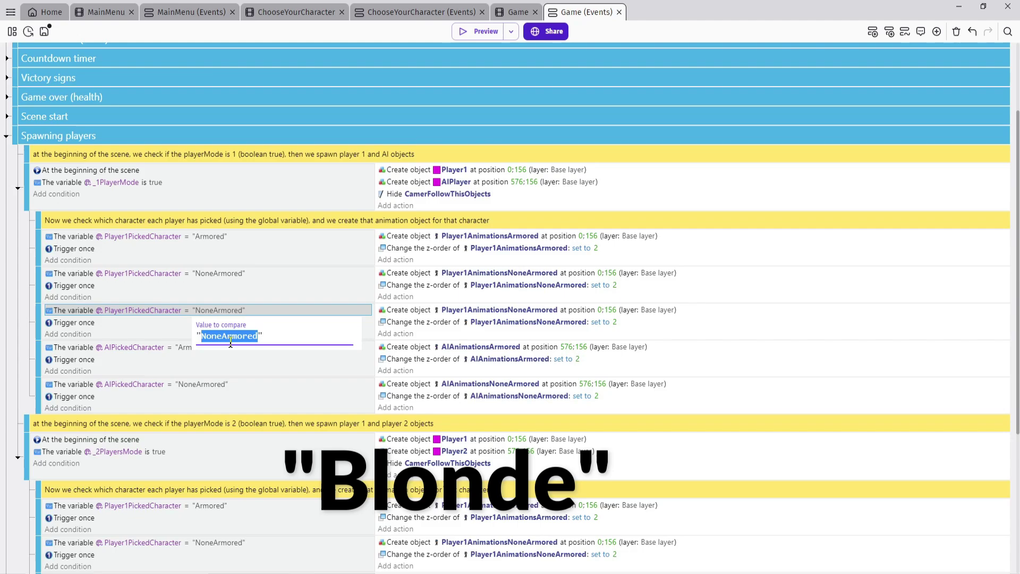
{"action": "type", "text": "Blond"}
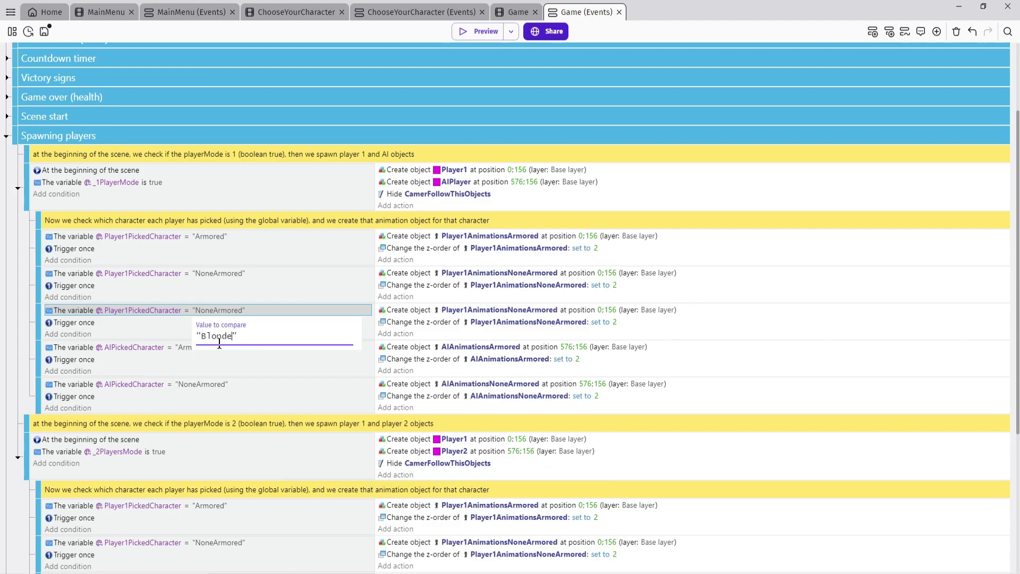
{"action": "type", "text": "e"}
{"action": "left_click", "coordinate": [200, 330]}
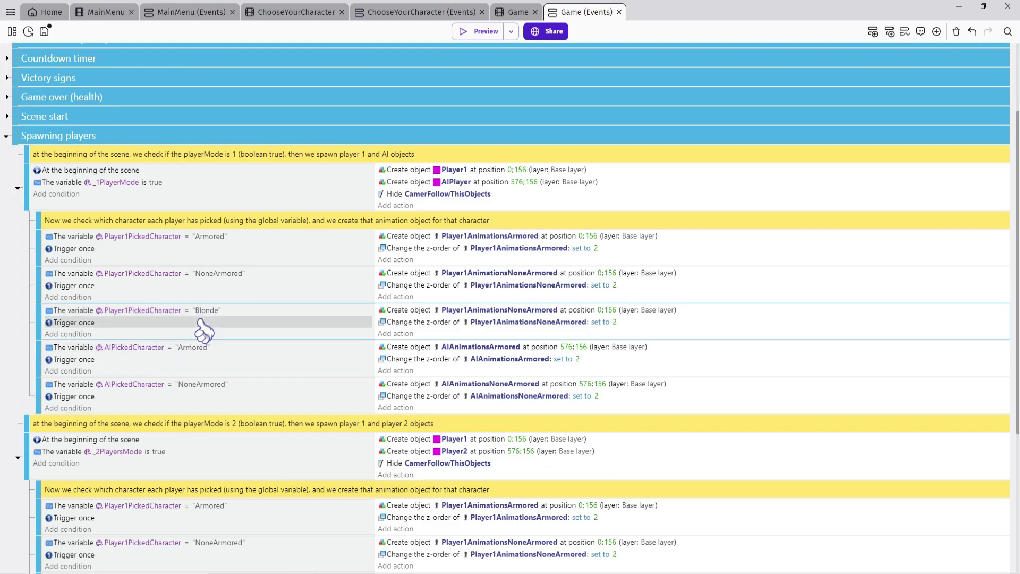
Make the Blonde event create Player1AnimationsBlonde and set its z-order to 2.
{"action": "left_click", "coordinate": [472, 311]}
{"action": "type", "text": "player1"}
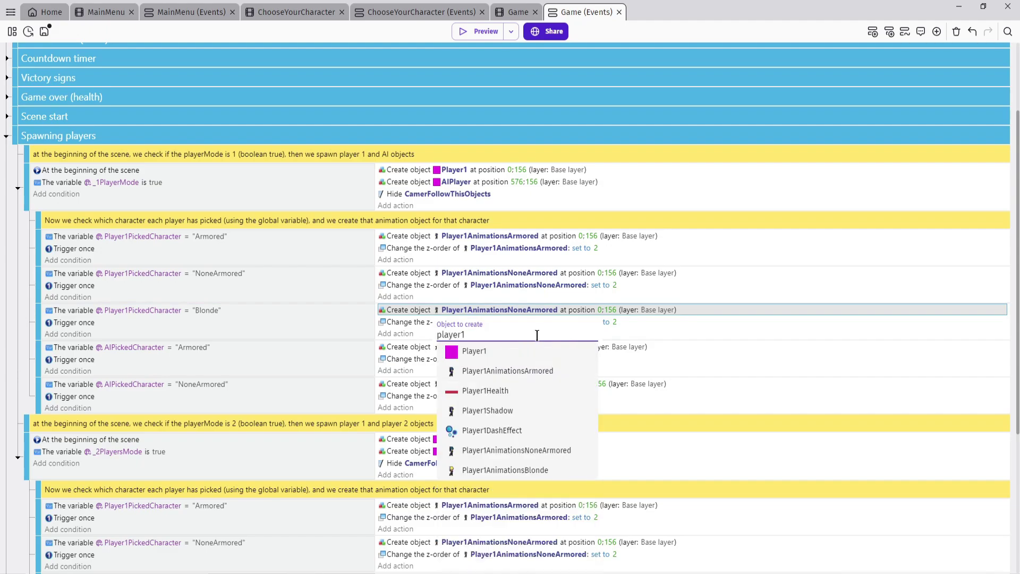
{"action": "left_click", "coordinate": [529, 470]}
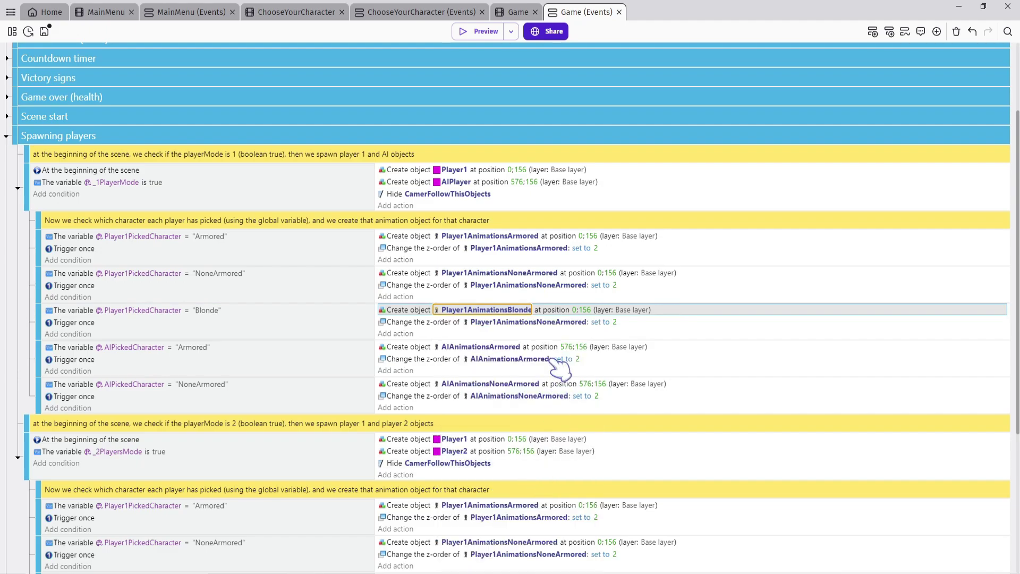
{"action": "left_click", "coordinate": [491, 310]}
{"action": "key", "text": "ctrl+c"}
{"action": "left_click", "coordinate": [523, 322]}
{"action": "left_click", "coordinate": [523, 322]}
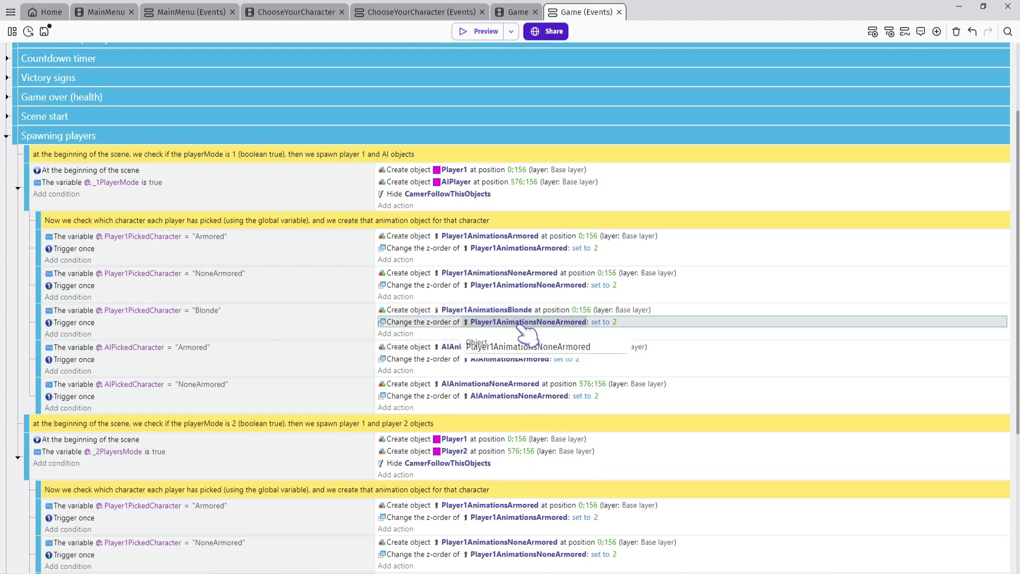
{"action": "key", "text": "ctrl+v"}
{"action": "left_click", "coordinate": [340, 340]}
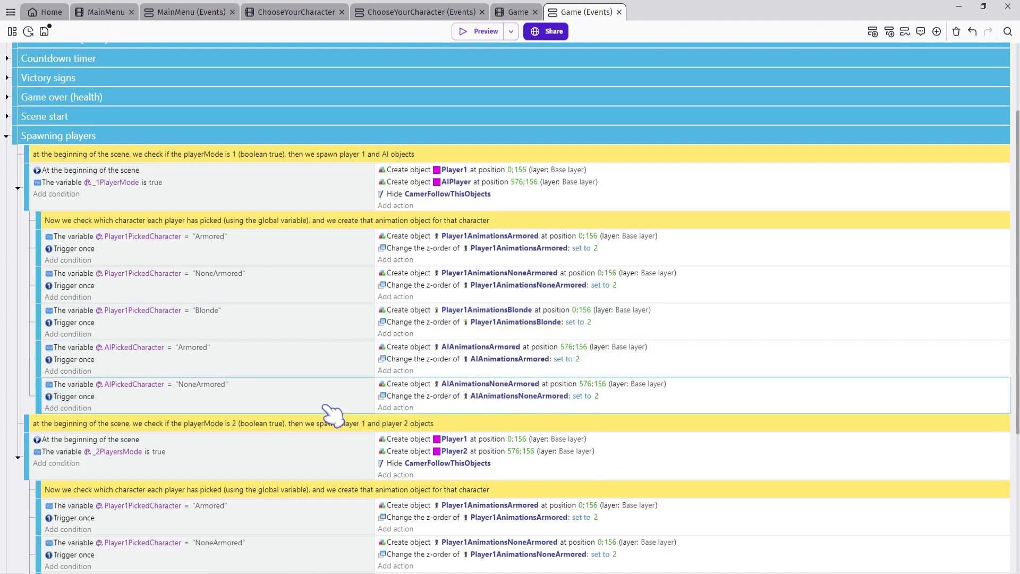
Add an AI "Blonde" spawn event creating AIAnimationsBlonde with z-order 2.
{"action": "key", "text": "ctrl+v"}
{"action": "left_click", "coordinate": [204, 420]}
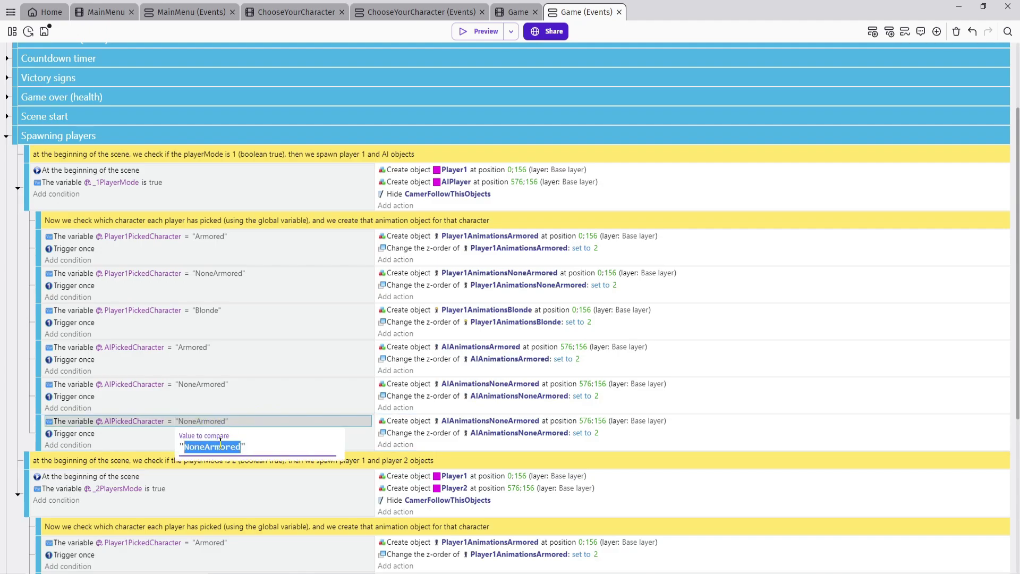
{"action": "type", "text": "Blonde"}
{"action": "key", "text": "Return"}
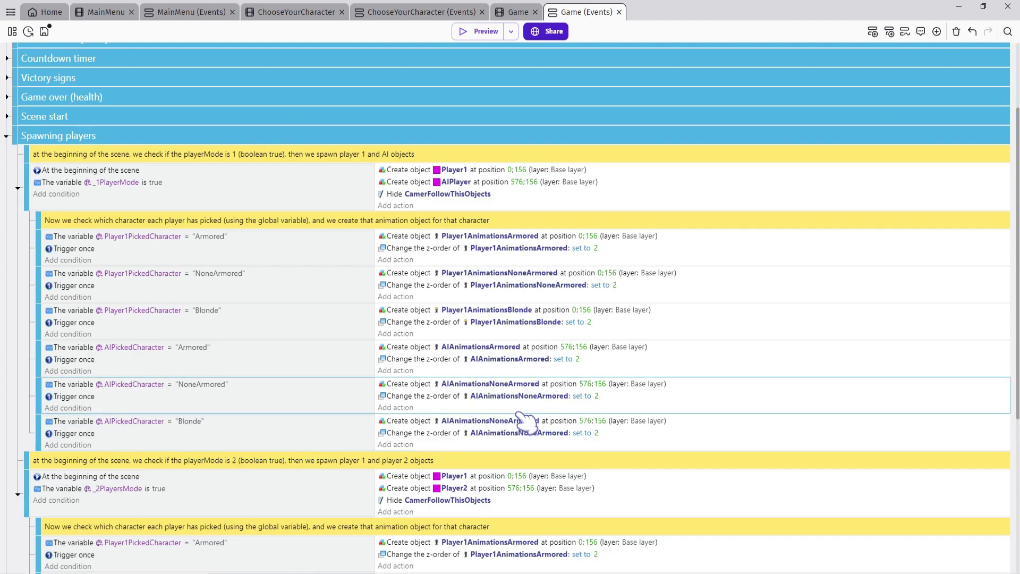
{"action": "left_click", "coordinate": [492, 431]}
{"action": "left_click", "coordinate": [531, 405]}
{"action": "left_click", "coordinate": [494, 432]}
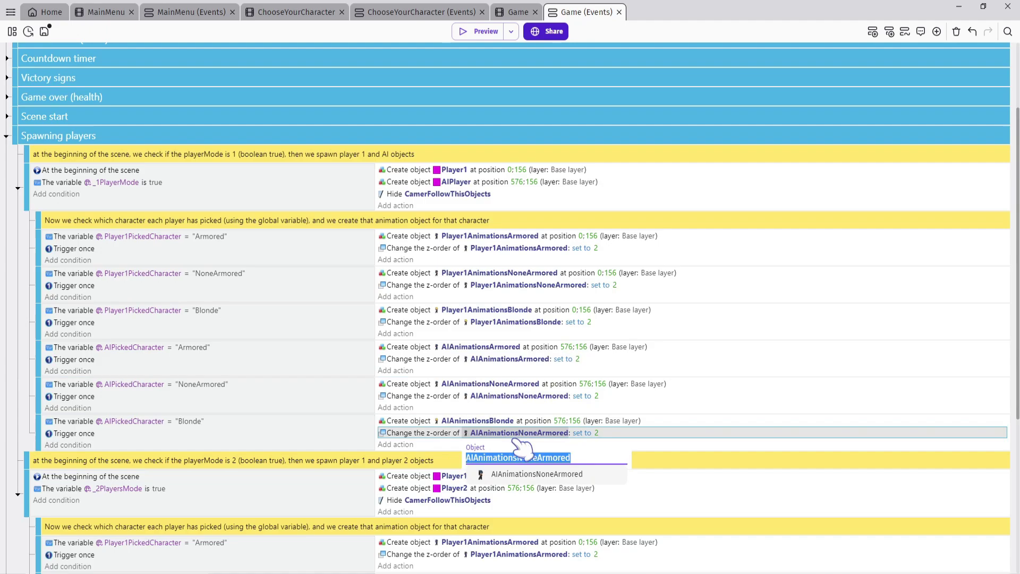
{"action": "left_click", "coordinate": [507, 438]}
Duplicate the two-player Player1 NoneArmored event as a Blonde version creating Player1AnimationsBlonde at z-order 2.
{"action": "scroll", "coordinate": [408, 430], "scroll_direction": "down", "scroll_amount": 3}
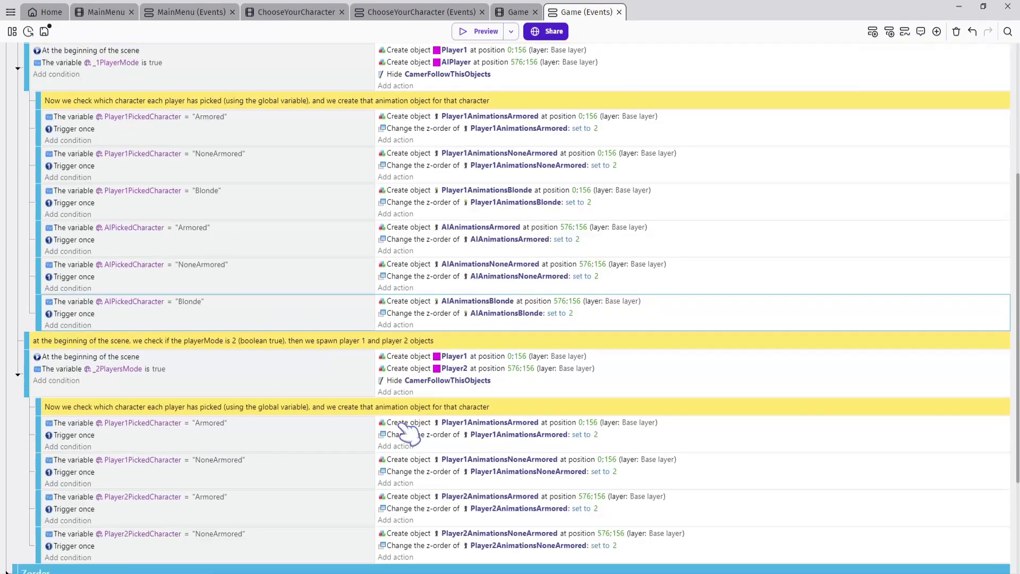
{"action": "left_click", "coordinate": [281, 439]}
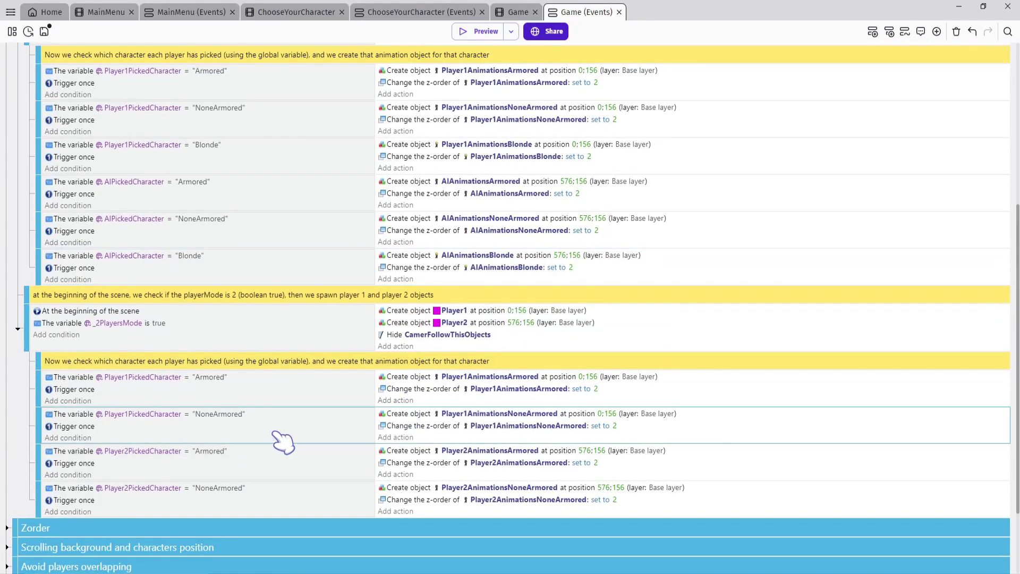
{"action": "key", "text": "ctrl+c"}
{"action": "key", "text": "ctrl+v"}
{"action": "left_click", "coordinate": [228, 451]}
{"action": "type", "text": "Bl"}
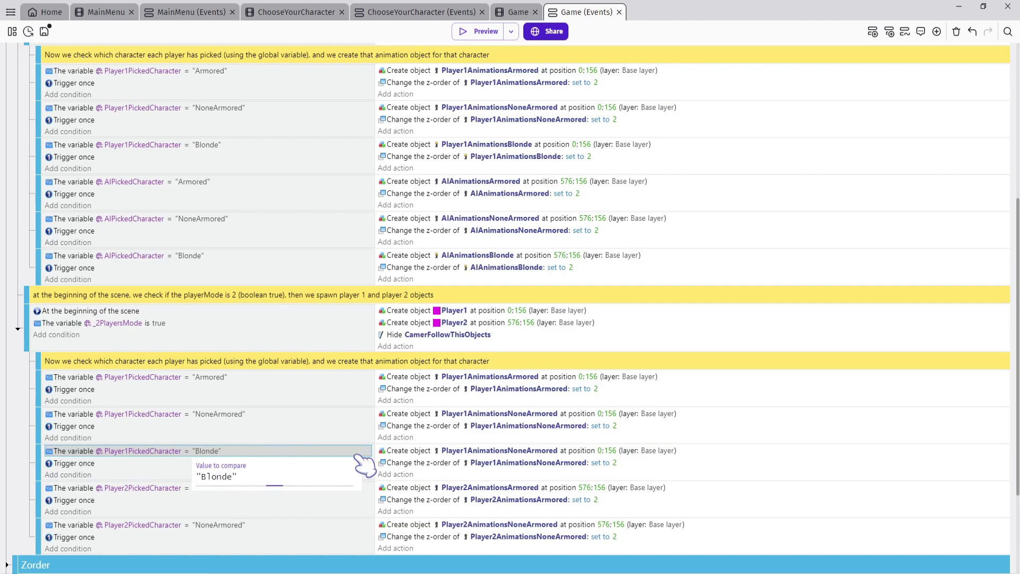
{"action": "left_click", "coordinate": [499, 449]}
{"action": "left_click", "coordinate": [512, 453]}
{"action": "left_click", "coordinate": [528, 462]}
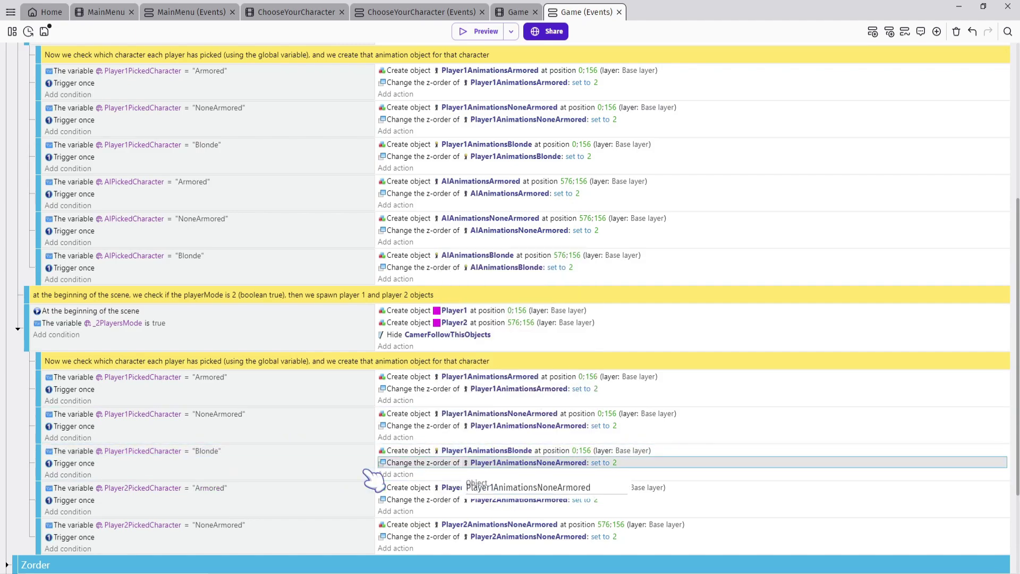
{"action": "left_click", "coordinate": [275, 547]}
Duplicate the Player2 NoneArmored event as a Blonde version creating Player2AnimationsBlonde at z-order 2.
{"action": "key", "text": "ctrl+c"}
{"action": "key", "text": "ctrl+v"}
{"action": "scroll", "coordinate": [255, 484], "scroll_direction": "down", "scroll_amount": 2}
{"action": "left_click", "coordinate": [221, 451]}
{"action": "type", "text": "B"}
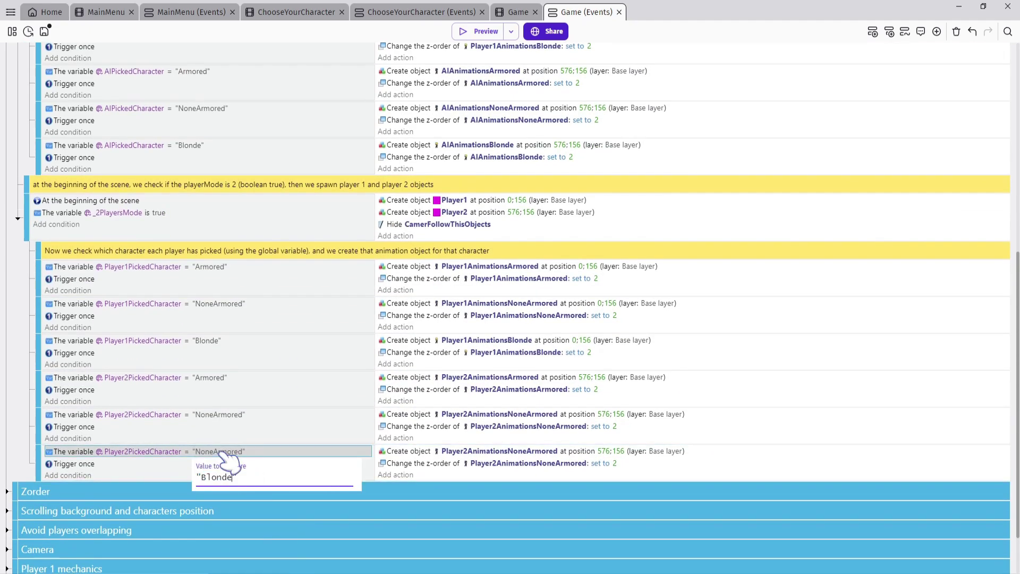
{"action": "type", "text": "londe"}
{"action": "left_click", "coordinate": [499, 451]}
{"action": "left_click", "coordinate": [490, 463]}
{"action": "left_click", "coordinate": [489, 464]}
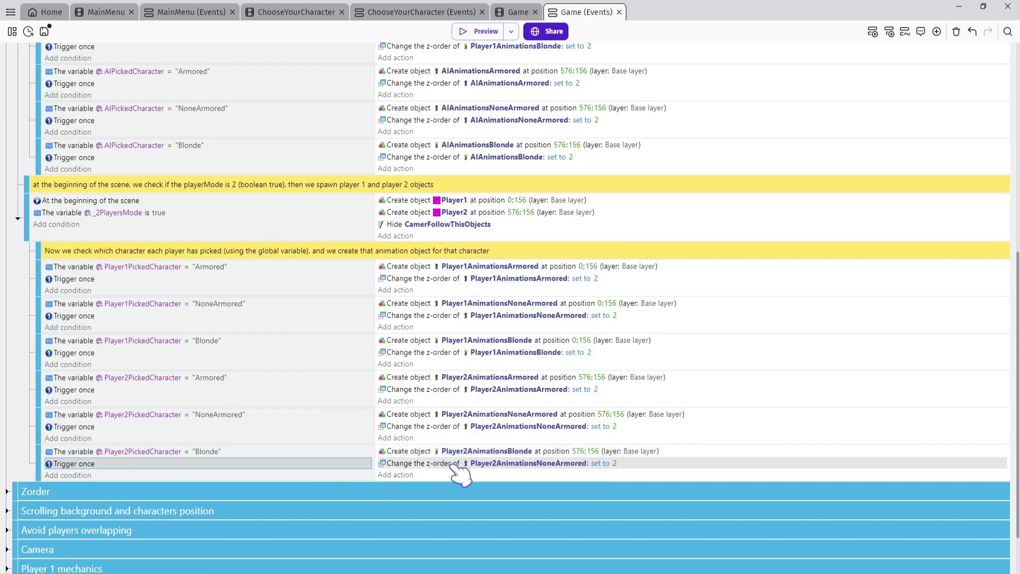
{"action": "left_click", "coordinate": [344, 471]}
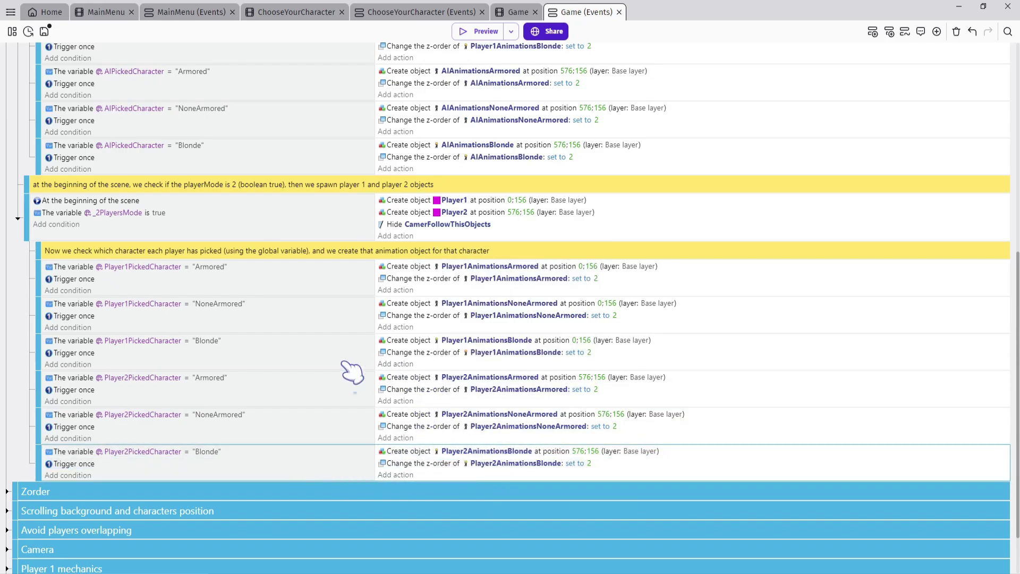
{"action": "scroll", "coordinate": [216, 290], "scroll_direction": "up", "scroll_amount": 5}
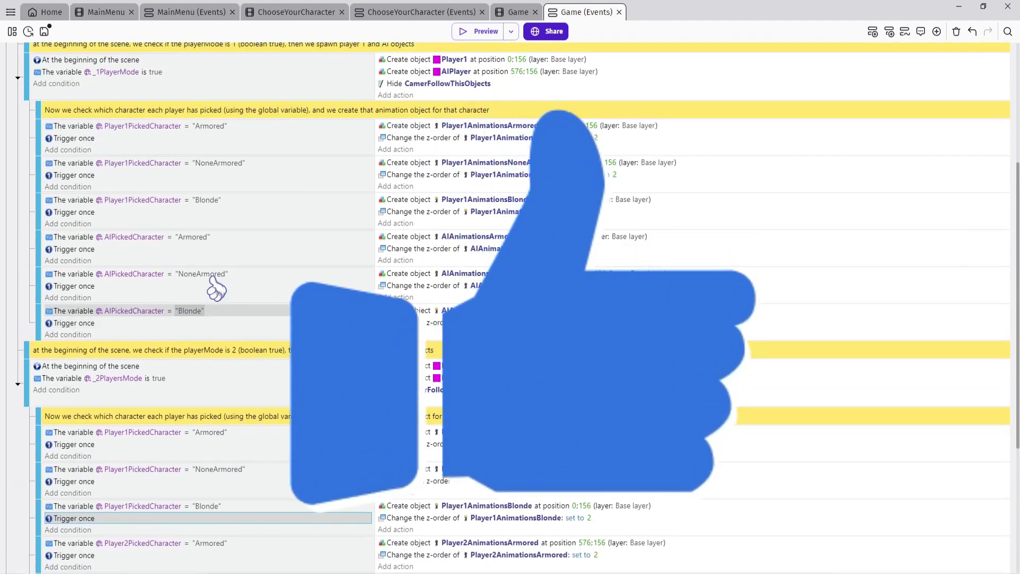
{"action": "scroll", "coordinate": [223, 209], "scroll_direction": "down", "scroll_amount": 2}
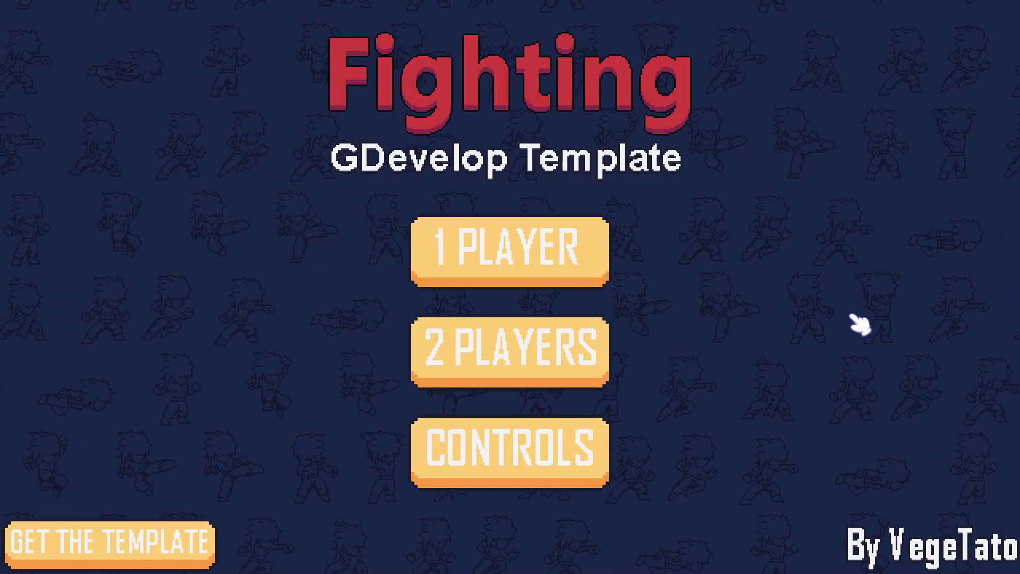
Start a 1 PLAYER match, choose the blond fighter for Player 1 and confirm the blue-haired opponent.
{"action": "left_click", "coordinate": [606, 234]}
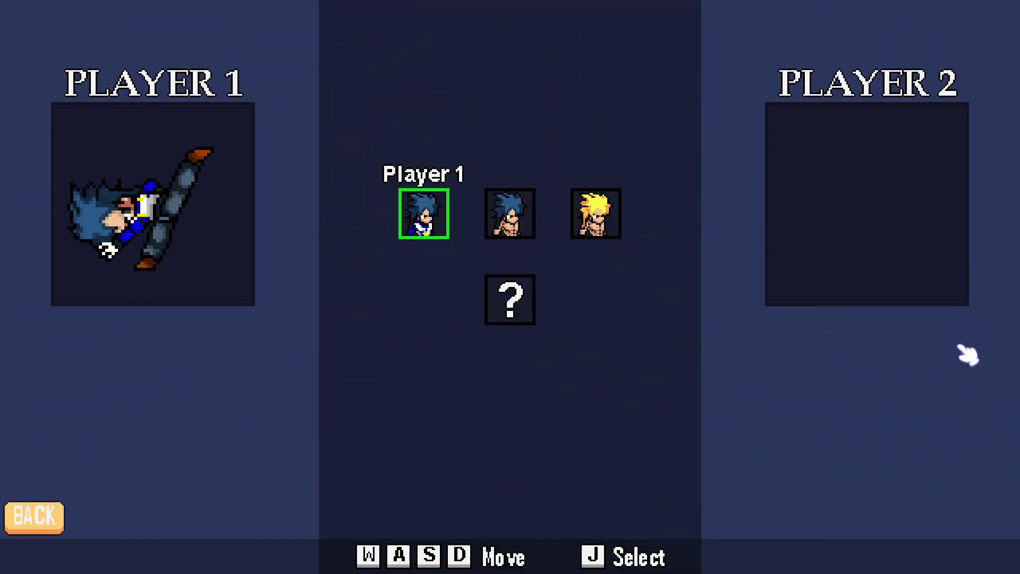
{"action": "key", "text": "d"}
{"action": "key", "text": "d"}
{"action": "key", "text": "j"}
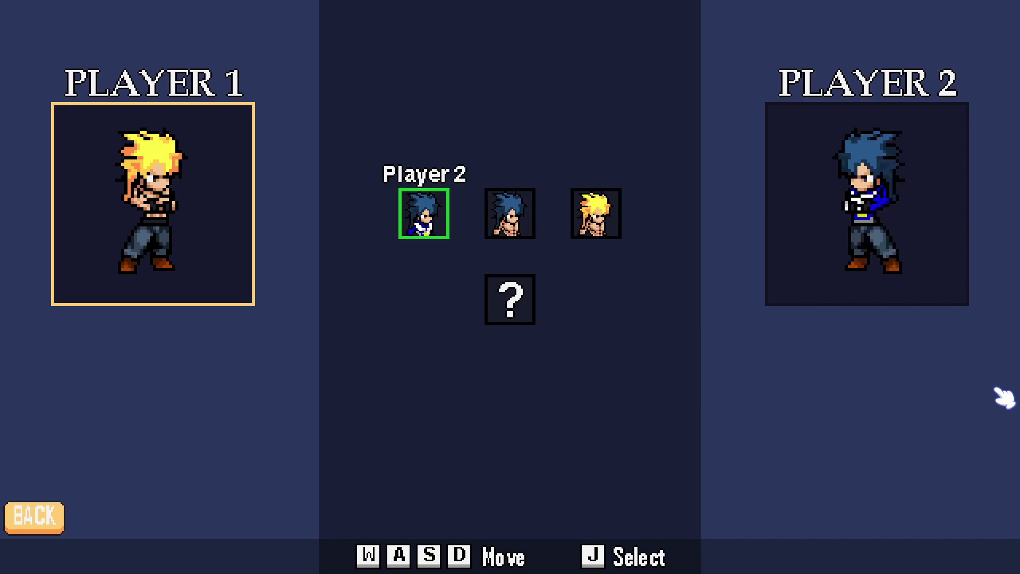
{"action": "key", "text": "j"}
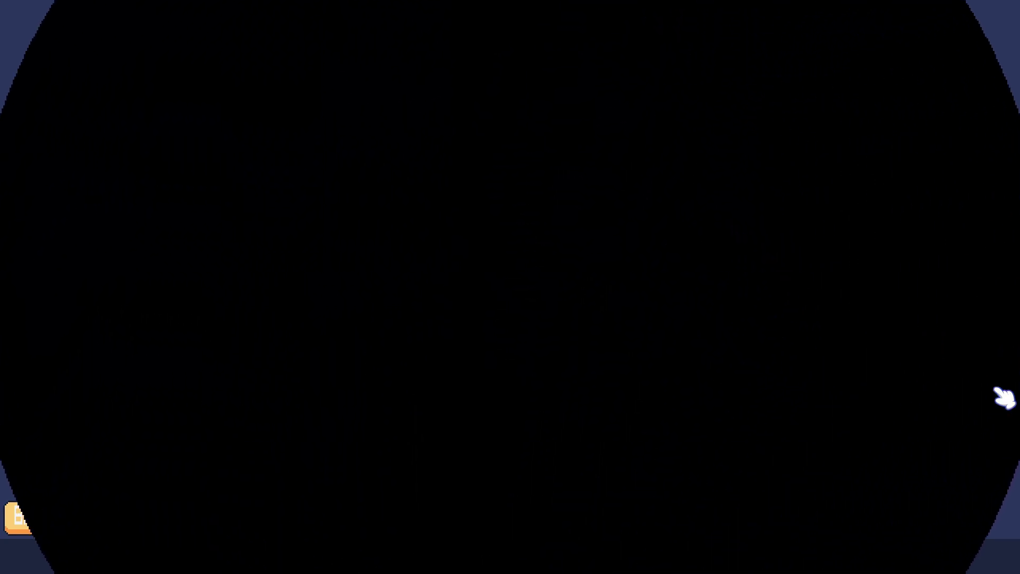